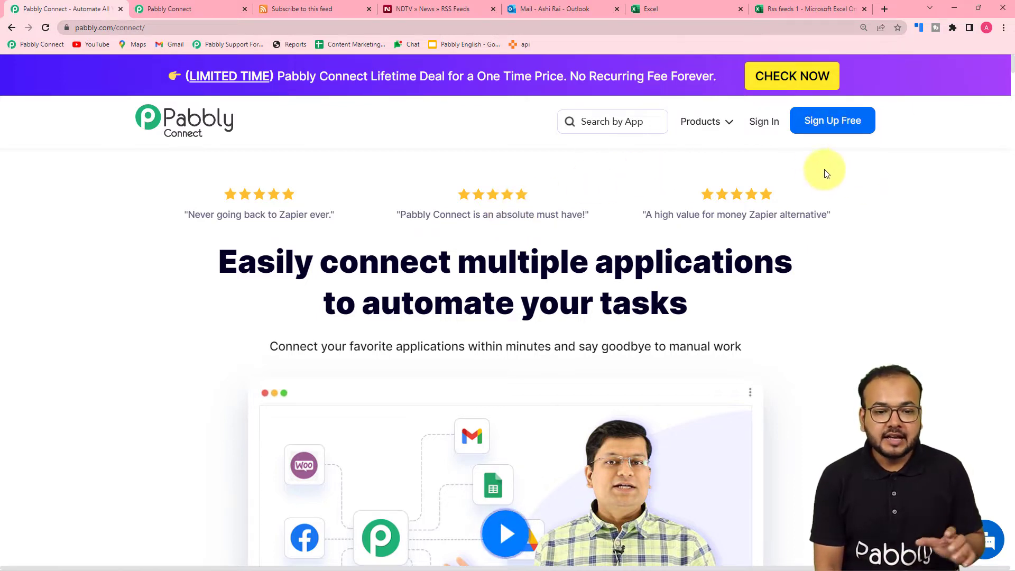
- Create a workflow named "Save RSS Feeds into MS Excel" from the Pabbly Connect dashboard
{"action": "mouse_move", "coordinate": [700, 129]}
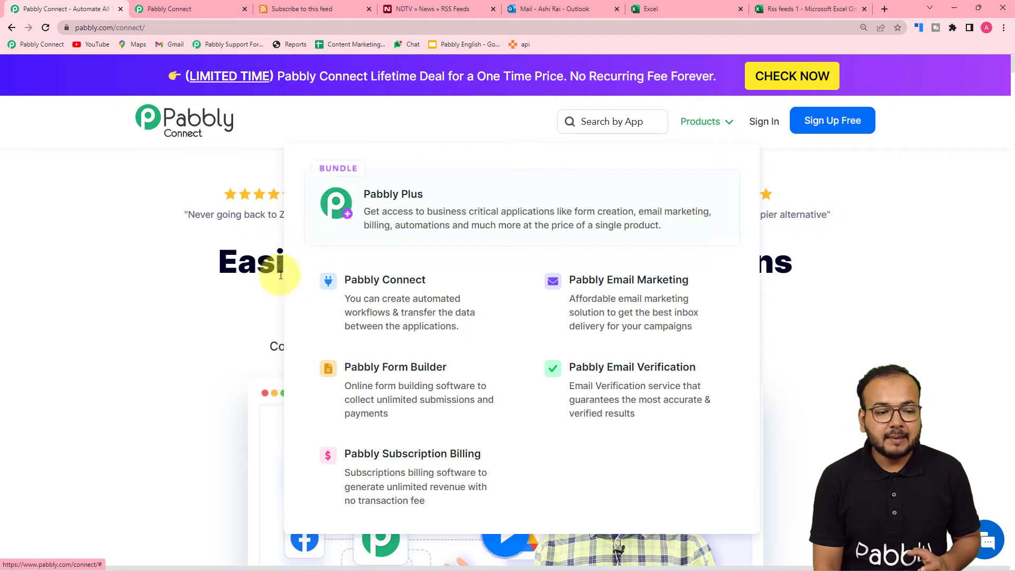
{"action": "left_click", "coordinate": [189, 10]}
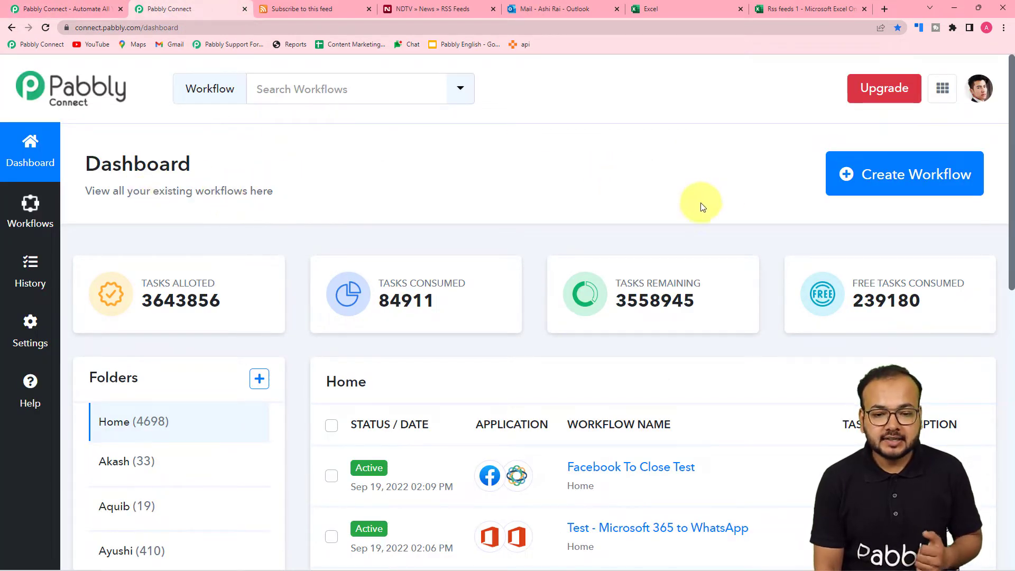
{"action": "left_click", "coordinate": [879, 177]}
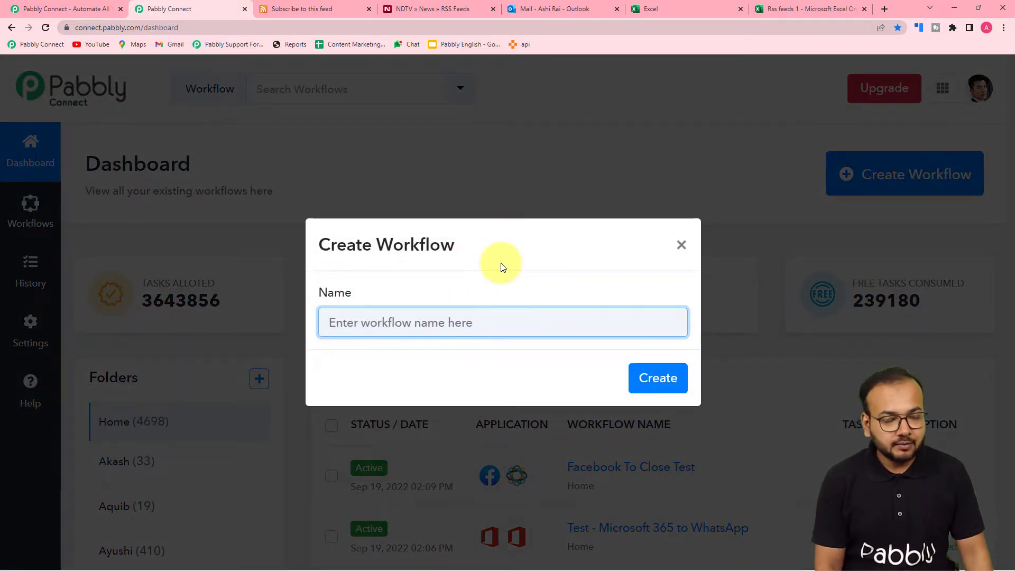
{"action": "type", "text": "Save RS"}
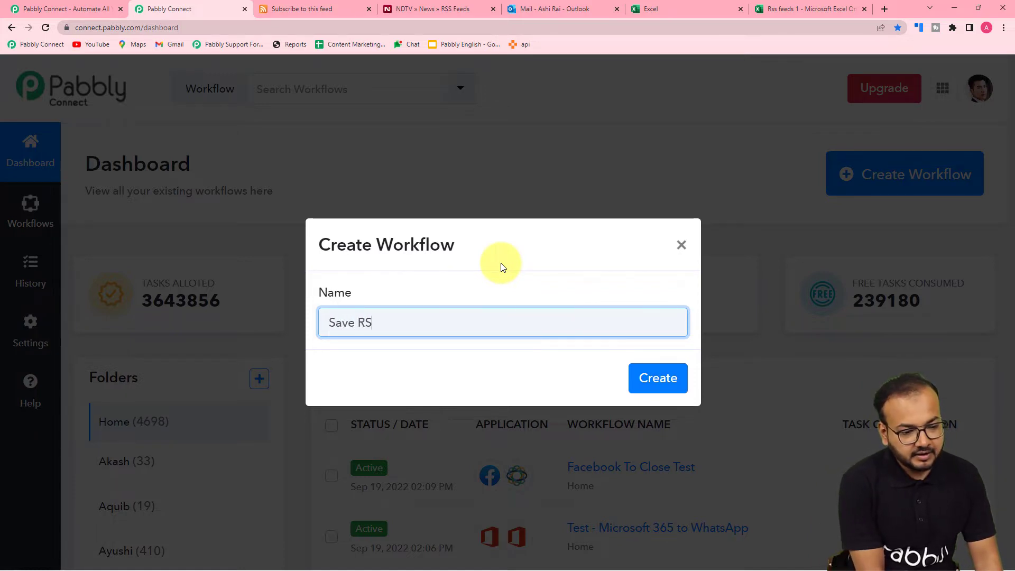
{"action": "type", "text": "S Feeds into MS"}
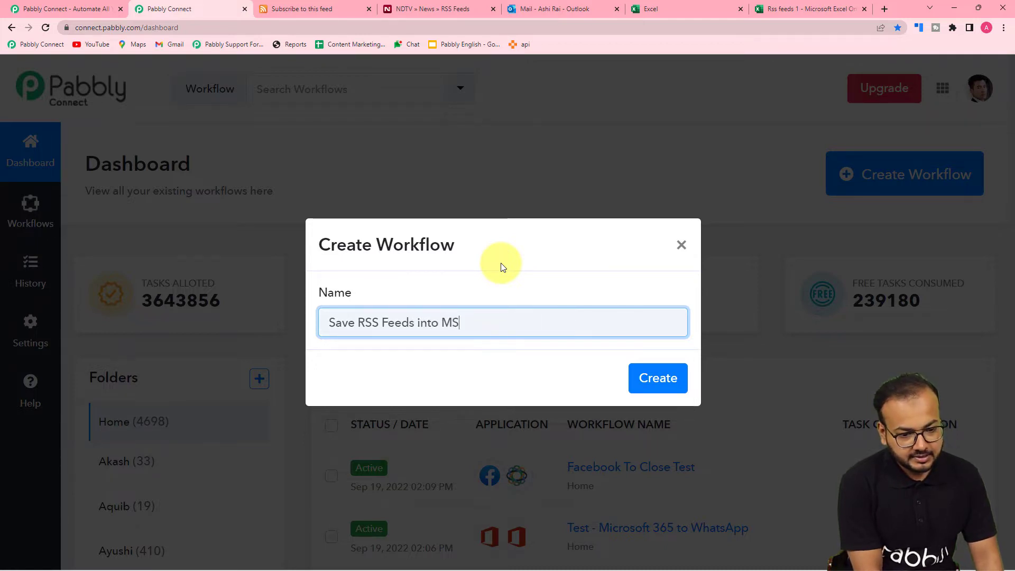
{"action": "type", "text": "Excel"}
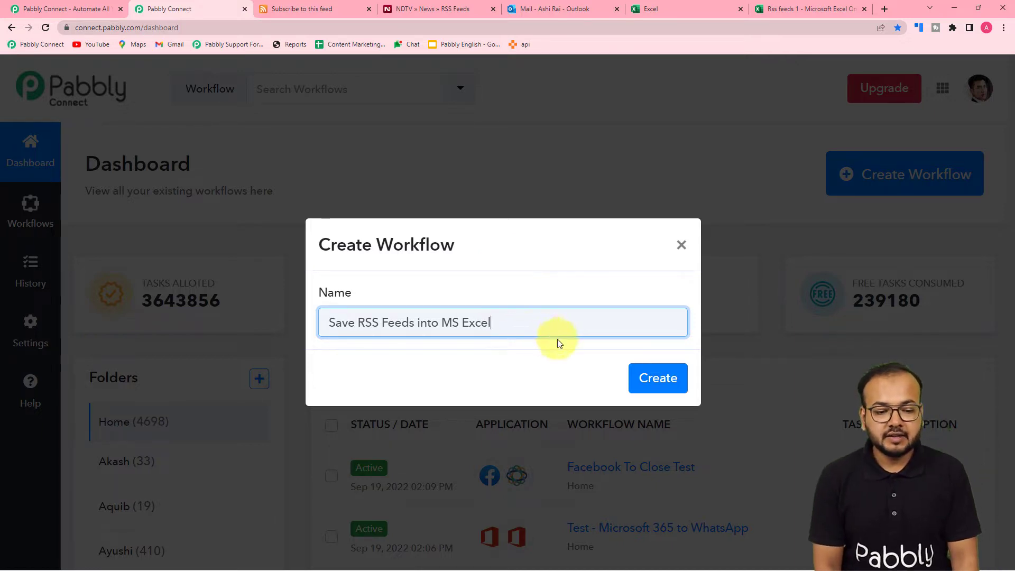
{"action": "left_click", "coordinate": [668, 383]}
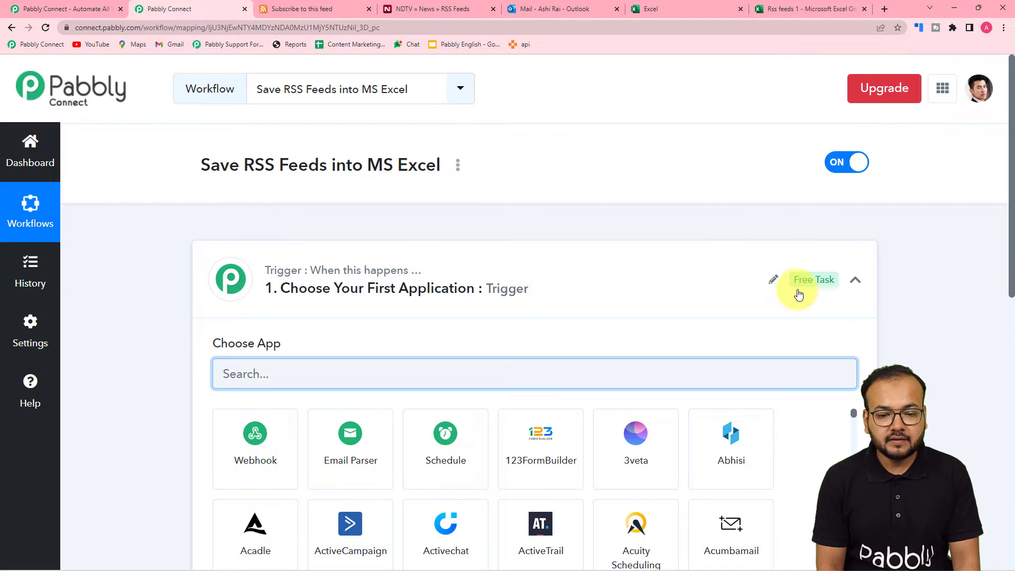
{"action": "left_click", "coordinate": [866, 286]}
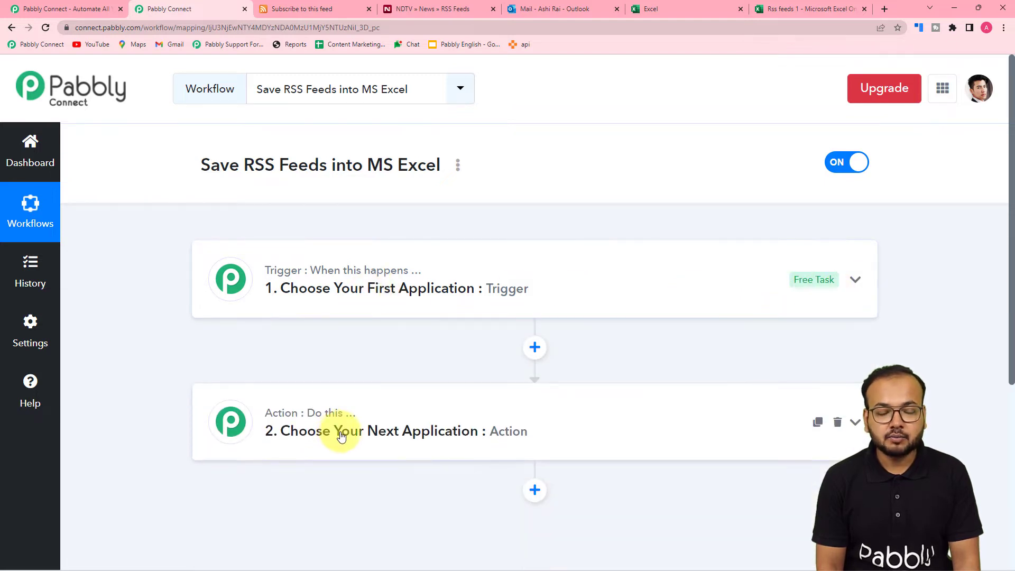
{"action": "left_click", "coordinate": [299, 288]}
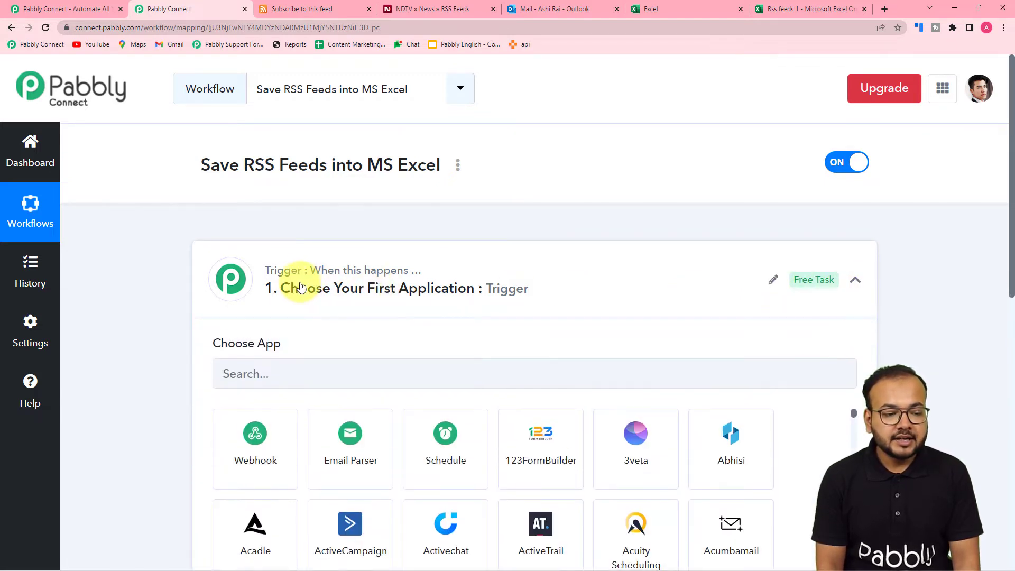
{"action": "scroll", "coordinate": [300, 288], "scroll_direction": "down", "scroll_amount": 1}
{"action": "mouse_move", "coordinate": [242, 290]}
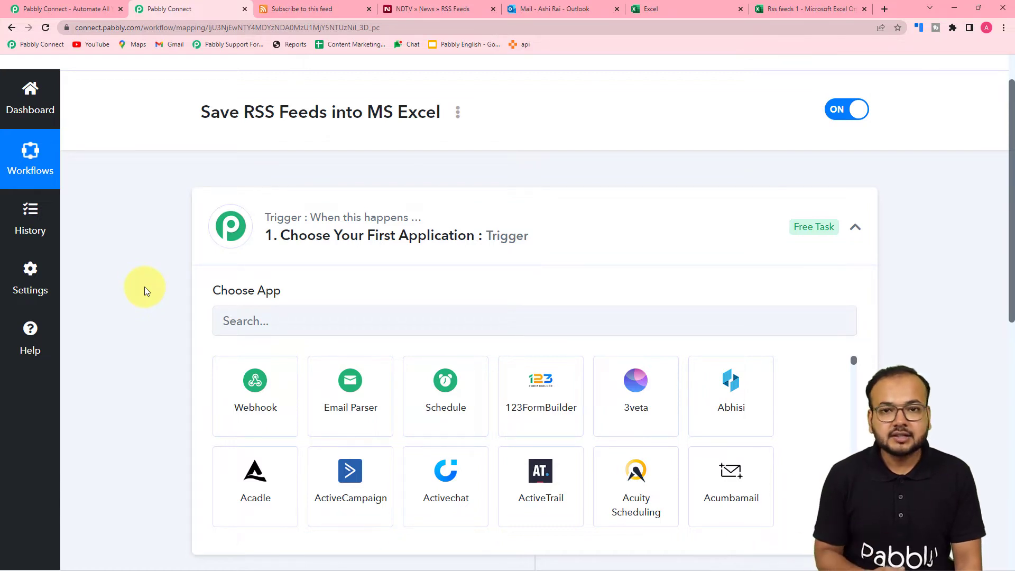
{"action": "scroll", "coordinate": [144, 286], "scroll_direction": "down", "scroll_amount": 6}
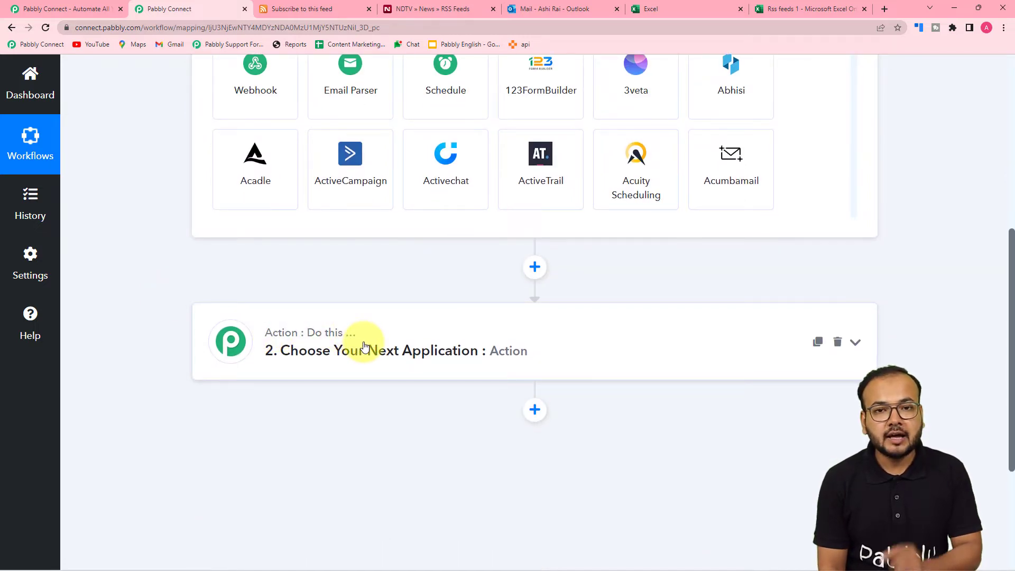
{"action": "scroll", "coordinate": [365, 344], "scroll_direction": "up", "scroll_amount": 6}
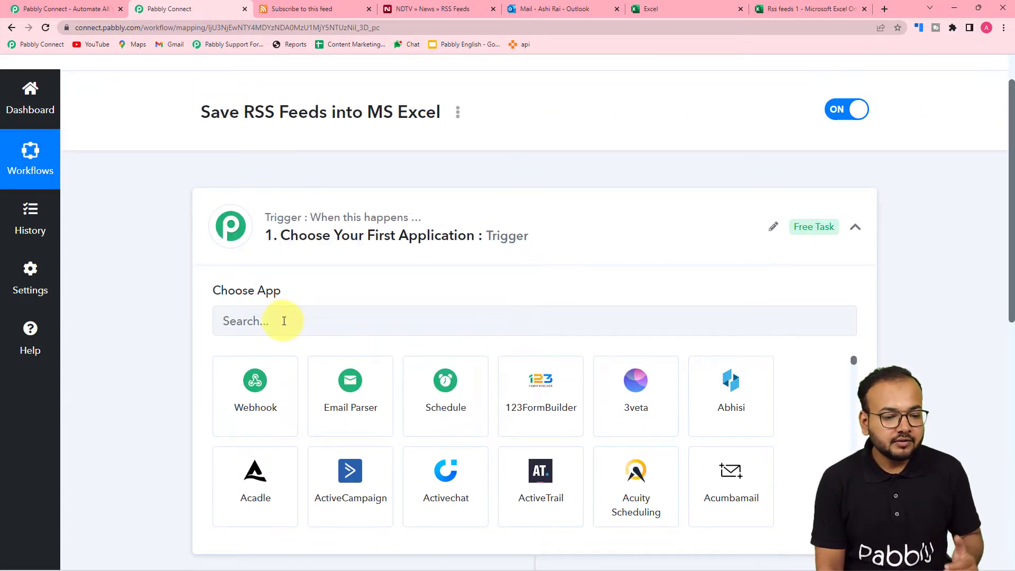
- Set the workflow's trigger to the RSS by Pabbly app with the New Item in Feed event and connect it
{"action": "left_click", "coordinate": [284, 321]}
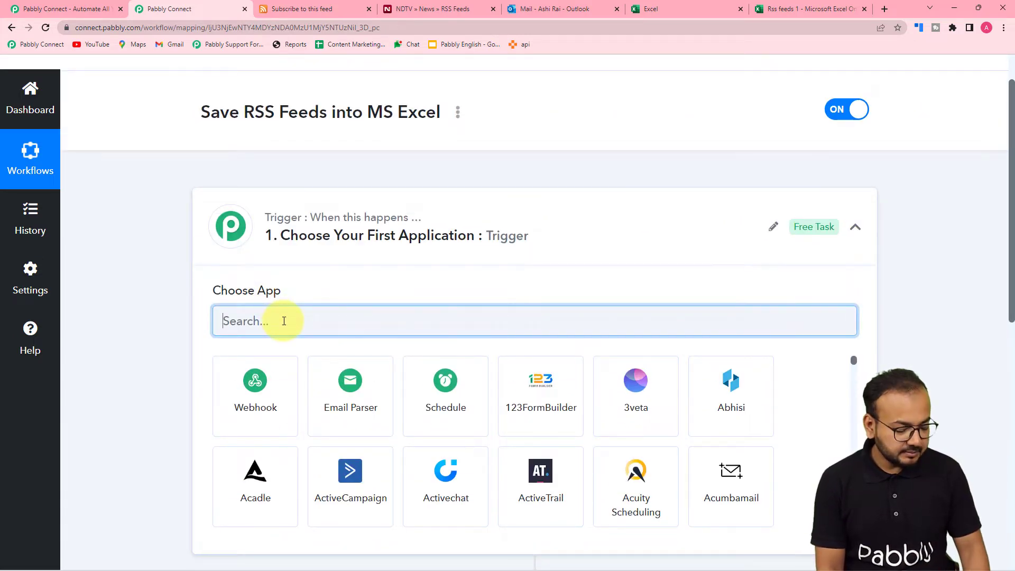
{"action": "type", "text": "rss"}
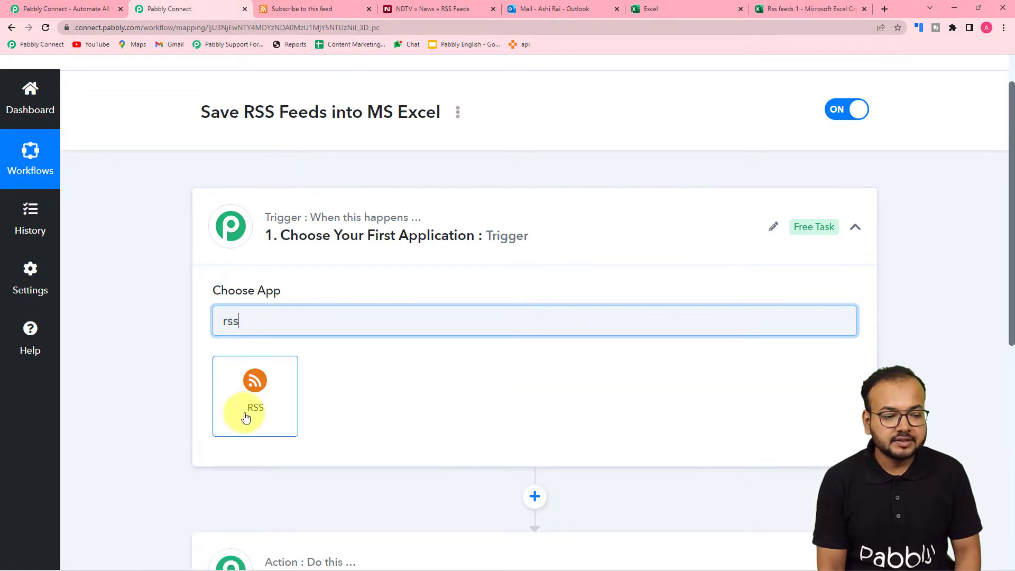
{"action": "left_click", "coordinate": [246, 418]}
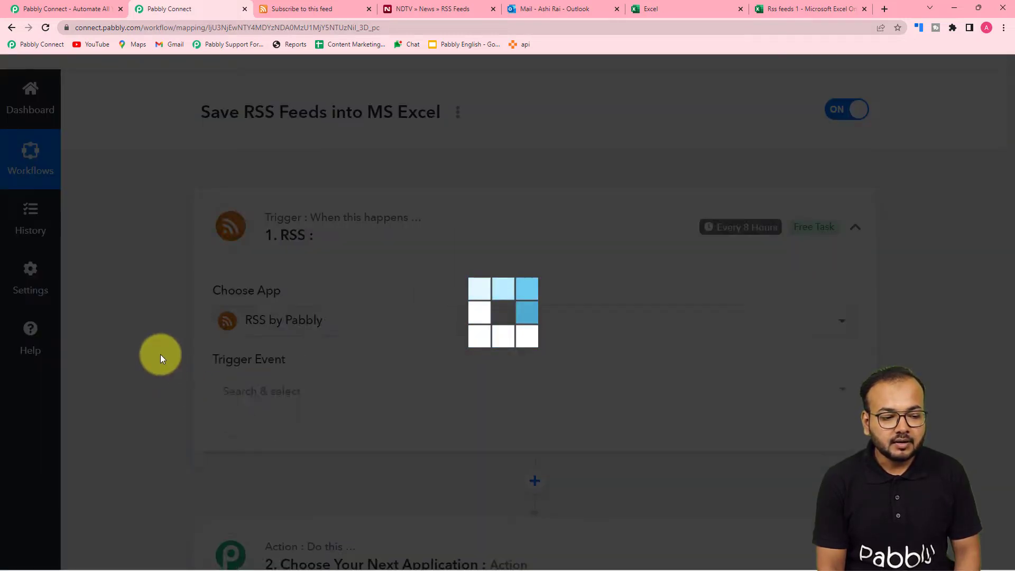
{"action": "scroll", "coordinate": [183, 344], "scroll_direction": "down", "scroll_amount": 2}
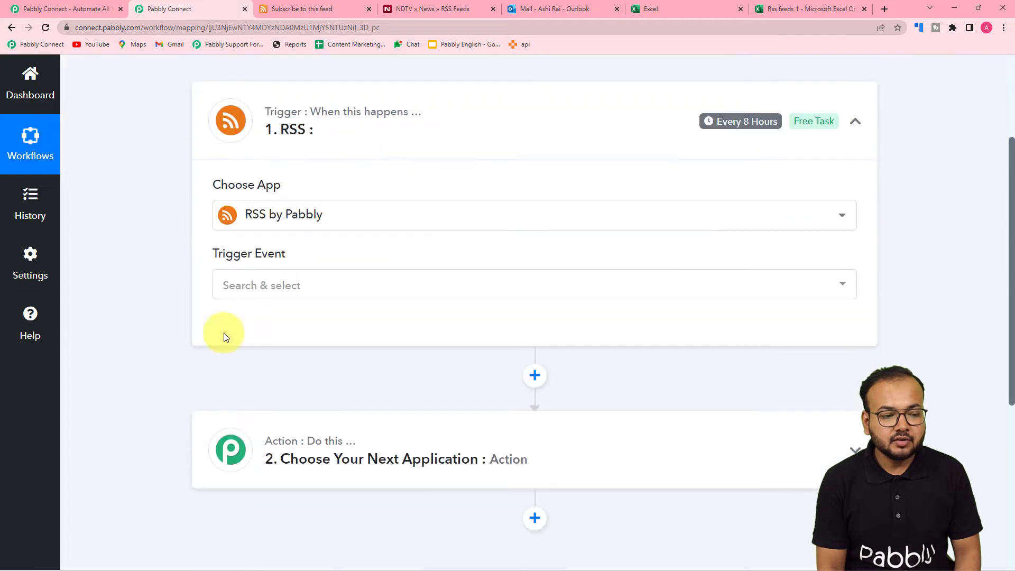
{"action": "left_click", "coordinate": [315, 302]}
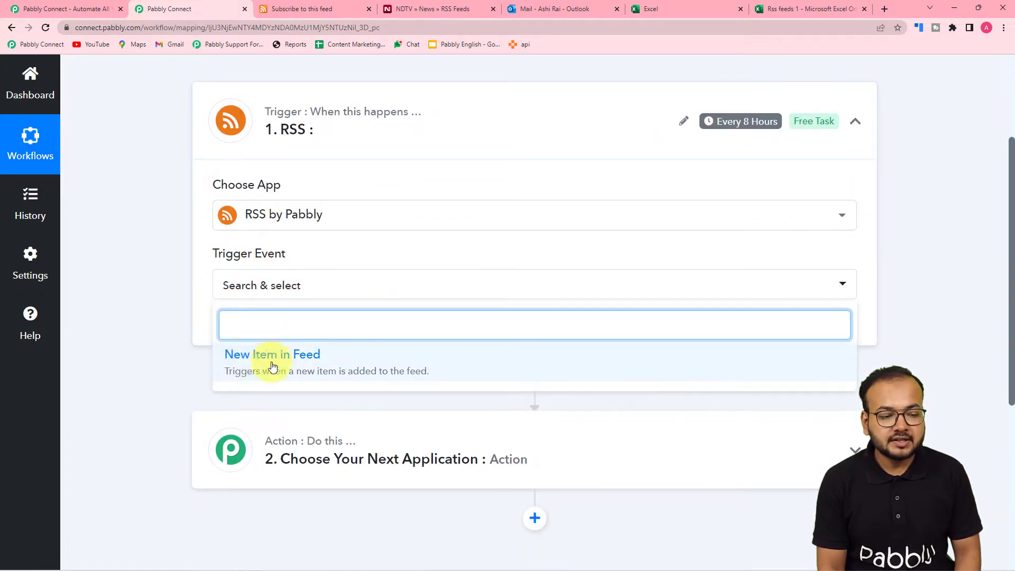
{"action": "left_click", "coordinate": [298, 360]}
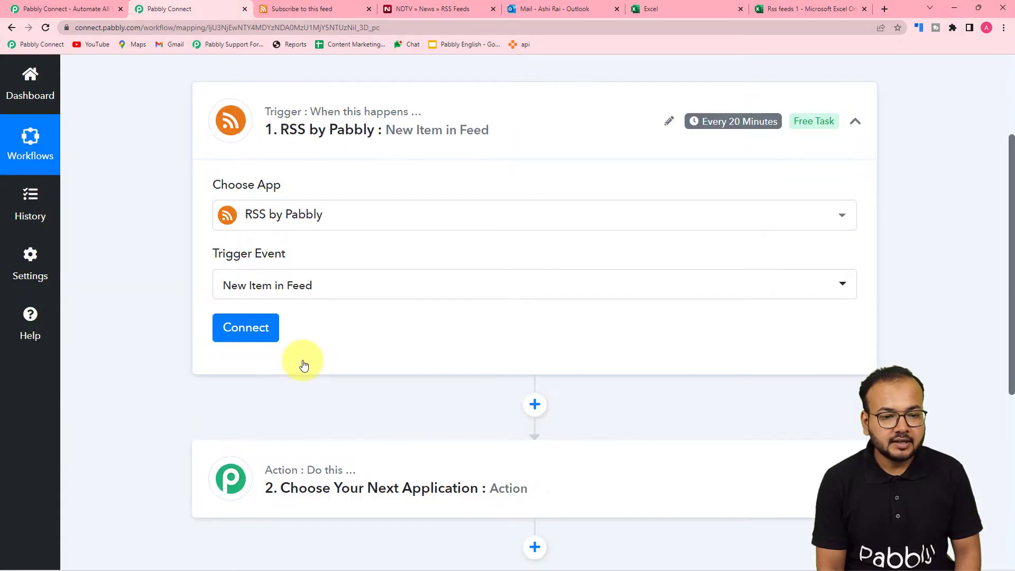
{"action": "mouse_move", "coordinate": [704, 132]}
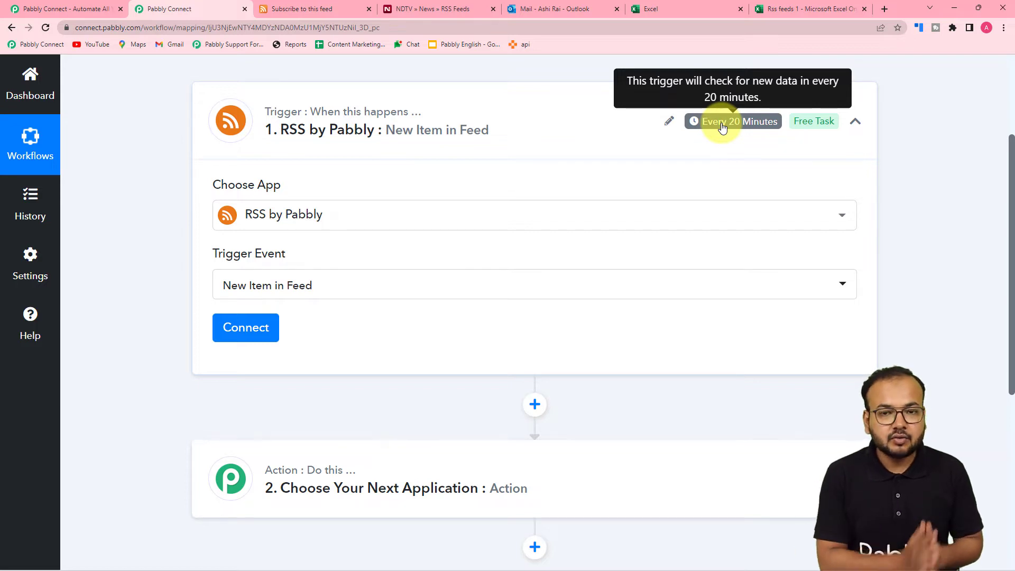
{"action": "left_click", "coordinate": [245, 331]}
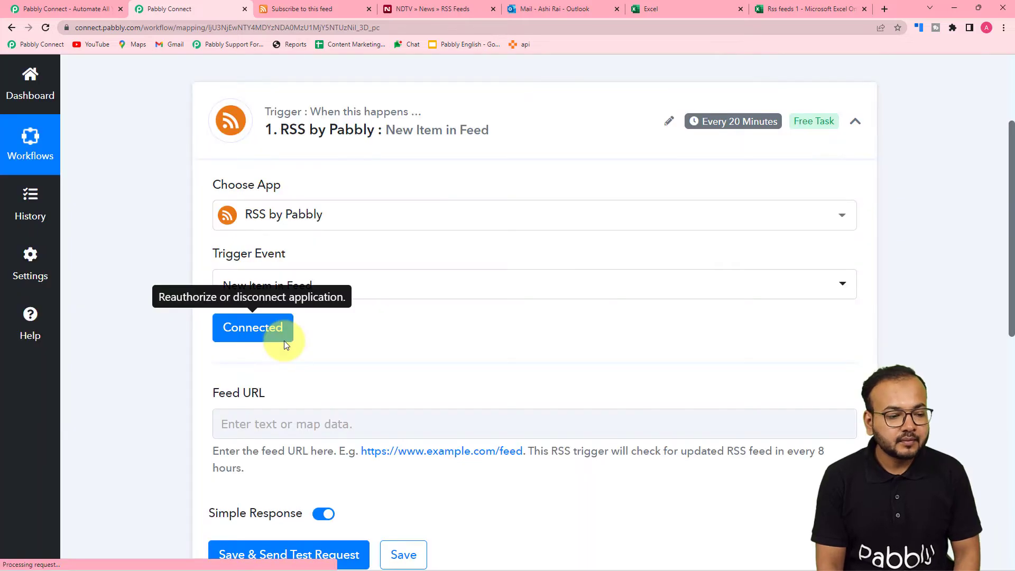
- Copy the Sports feed's link address from NDTV's RSS page and paste it as the trigger's Feed URL
{"action": "scroll", "coordinate": [284, 345], "scroll_direction": "down", "scroll_amount": 2}
{"action": "left_click", "coordinate": [220, 318]}
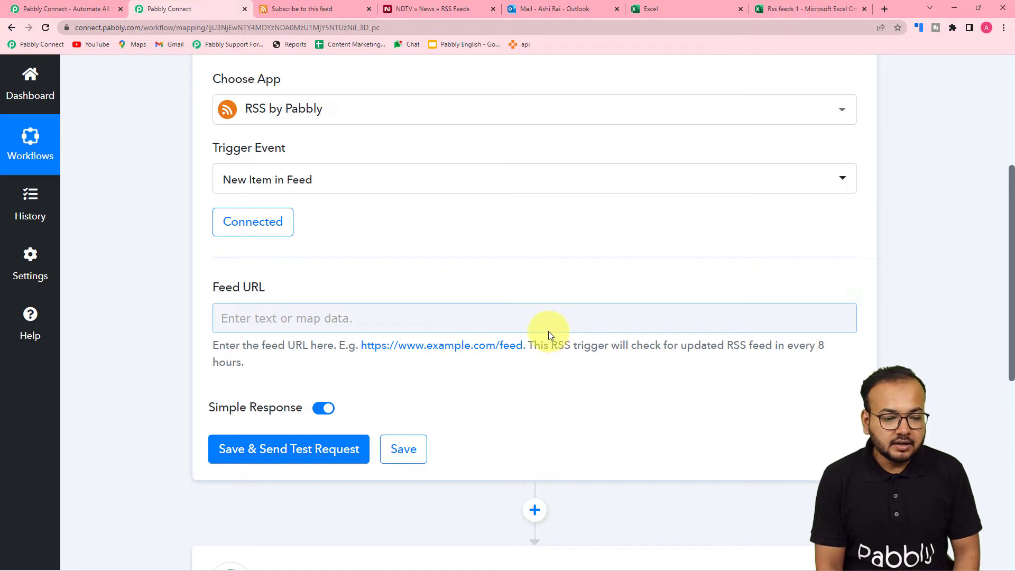
{"action": "left_click", "coordinate": [411, 10]}
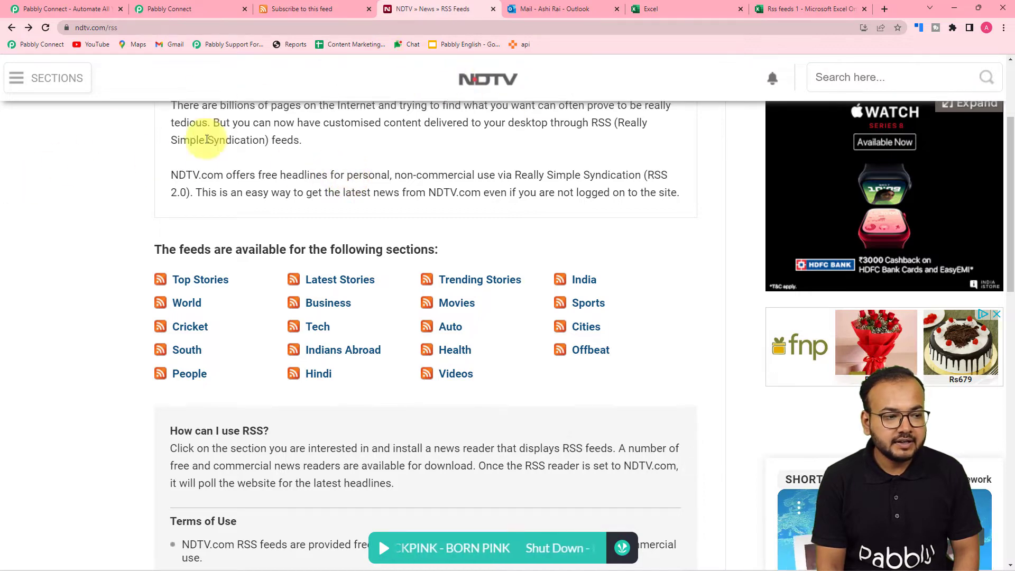
{"action": "scroll", "coordinate": [125, 182], "scroll_direction": "down", "scroll_amount": 2}
{"action": "scroll", "coordinate": [126, 186], "scroll_direction": "up", "scroll_amount": 2}
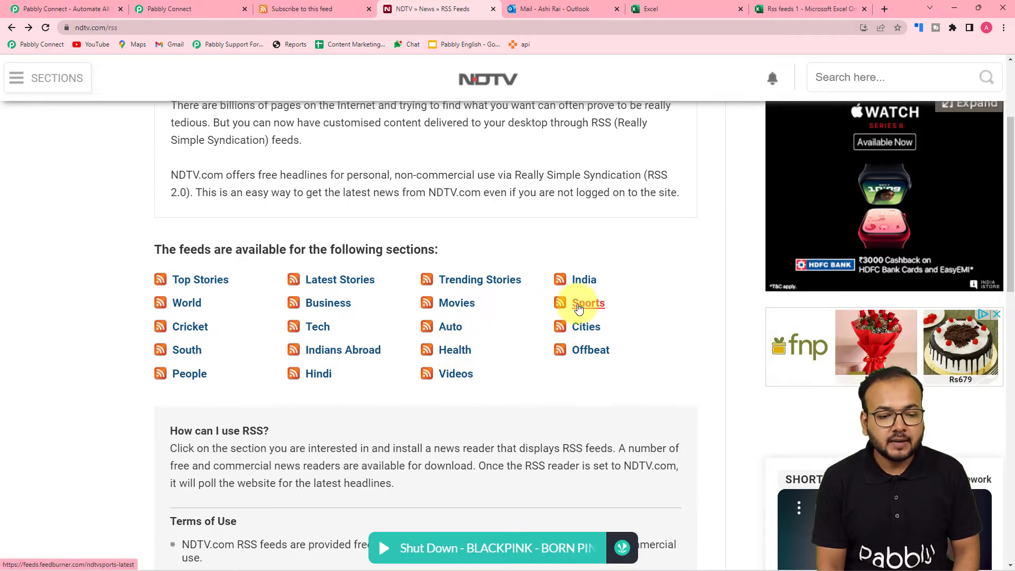
{"action": "right_click", "coordinate": [579, 308]}
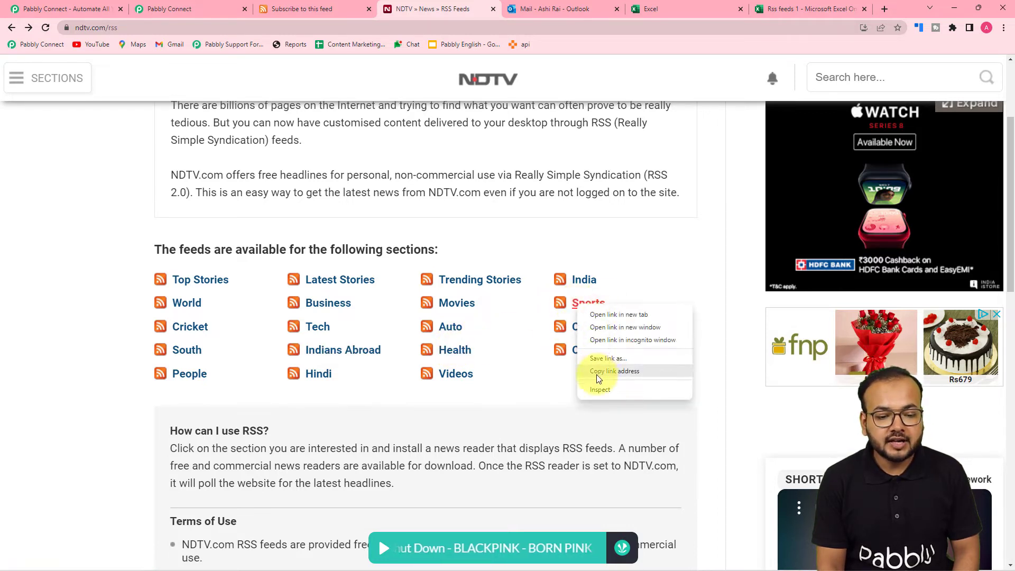
{"action": "left_click", "coordinate": [614, 372]}
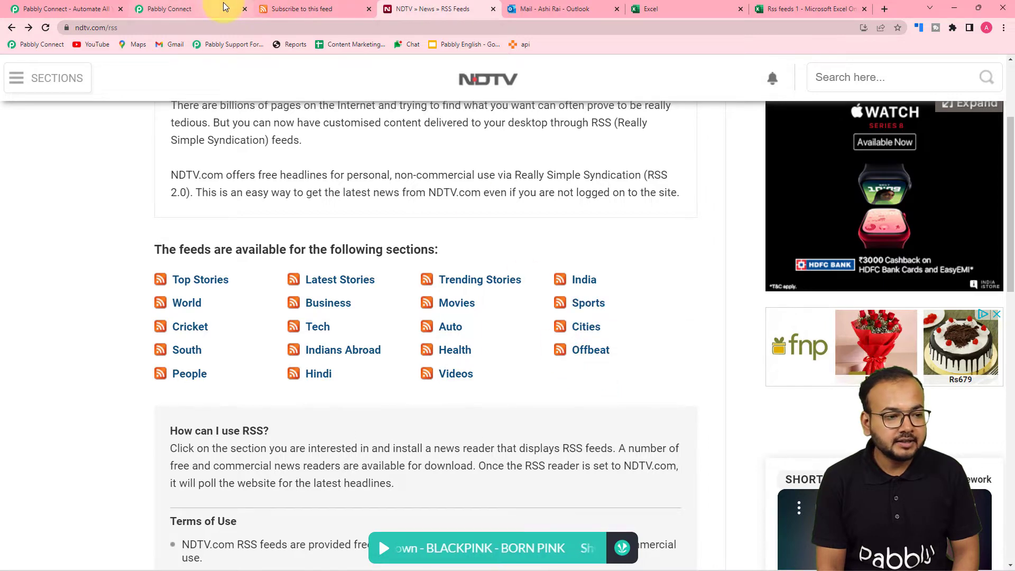
{"action": "left_click", "coordinate": [174, 9]}
{"action": "right_click", "coordinate": [264, 316]}
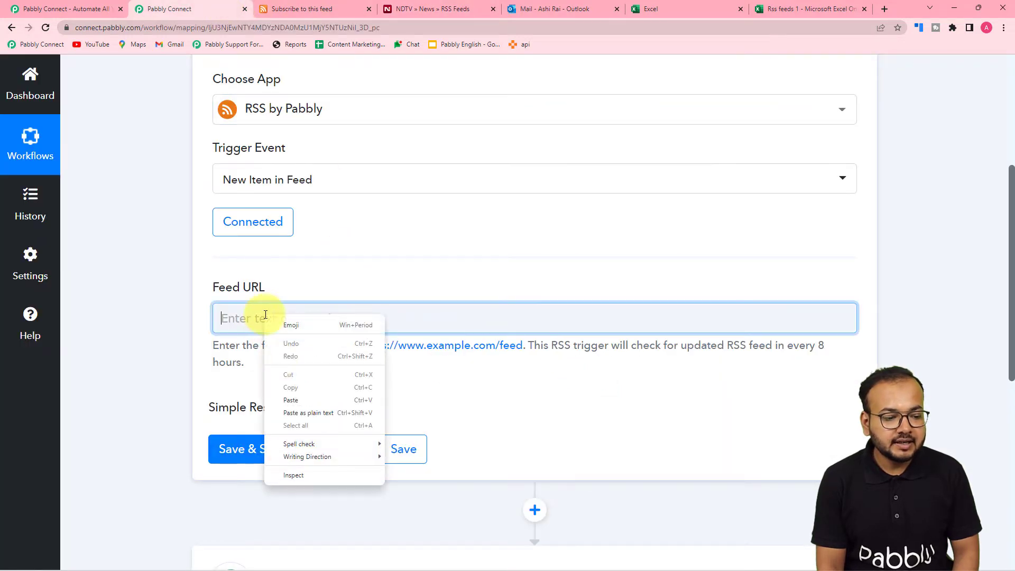
{"action": "left_click", "coordinate": [281, 413]}
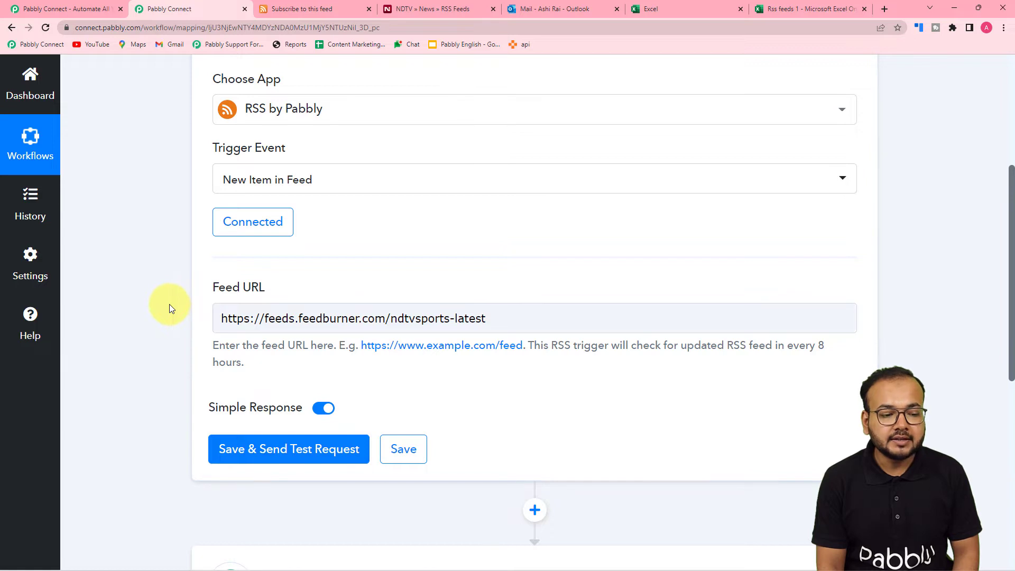
- Save the RSS trigger and send a test request for the NDTV Sports feed
{"action": "scroll", "coordinate": [169, 308], "scroll_direction": "down", "scroll_amount": 1}
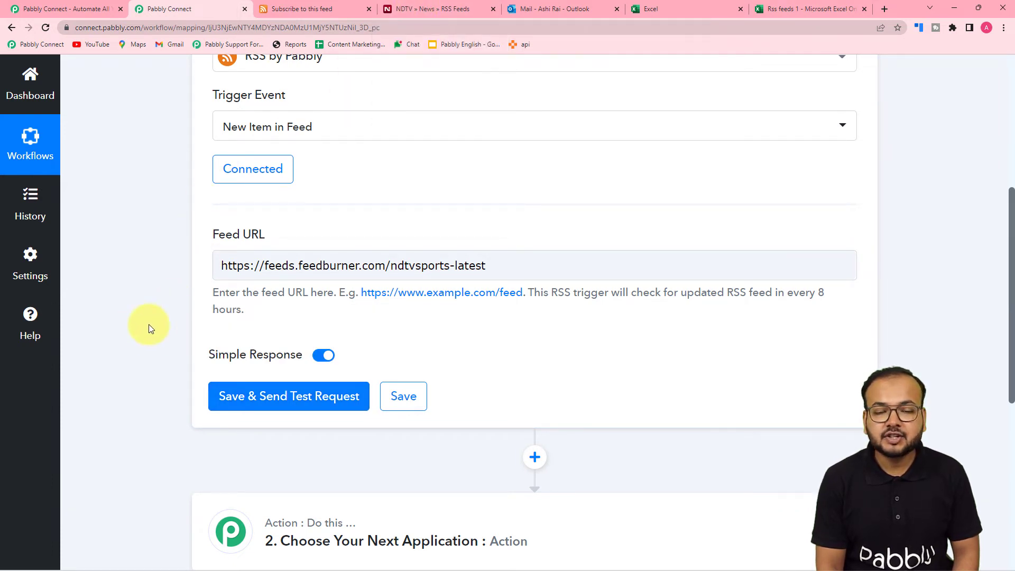
{"action": "scroll", "coordinate": [147, 329], "scroll_direction": "down", "scroll_amount": 2}
{"action": "left_click", "coordinate": [261, 290]}
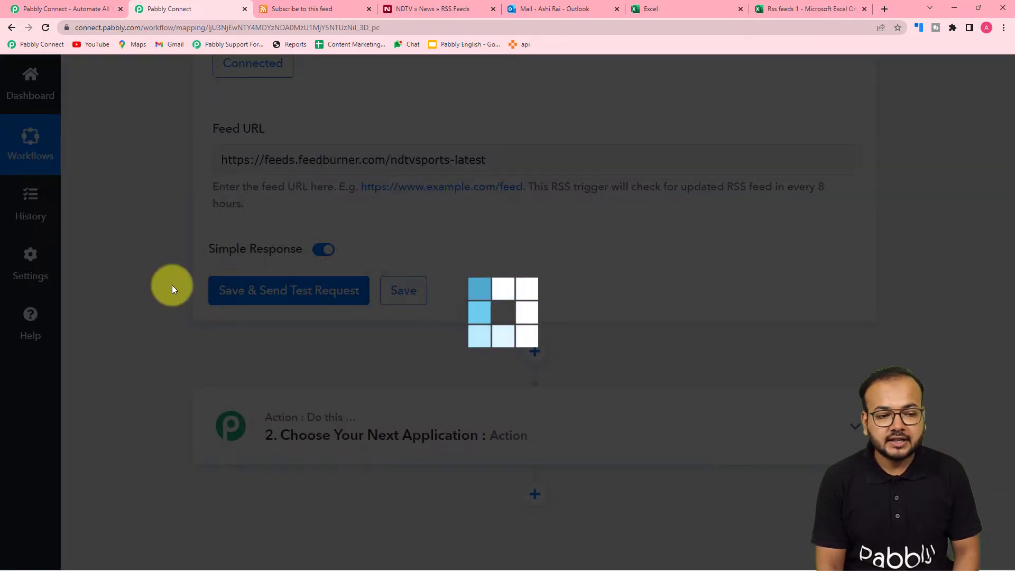
- Examine the fields of the received test response, enlarging the Content value to read its text
{"action": "scroll", "coordinate": [172, 284], "scroll_direction": "down", "scroll_amount": 3}
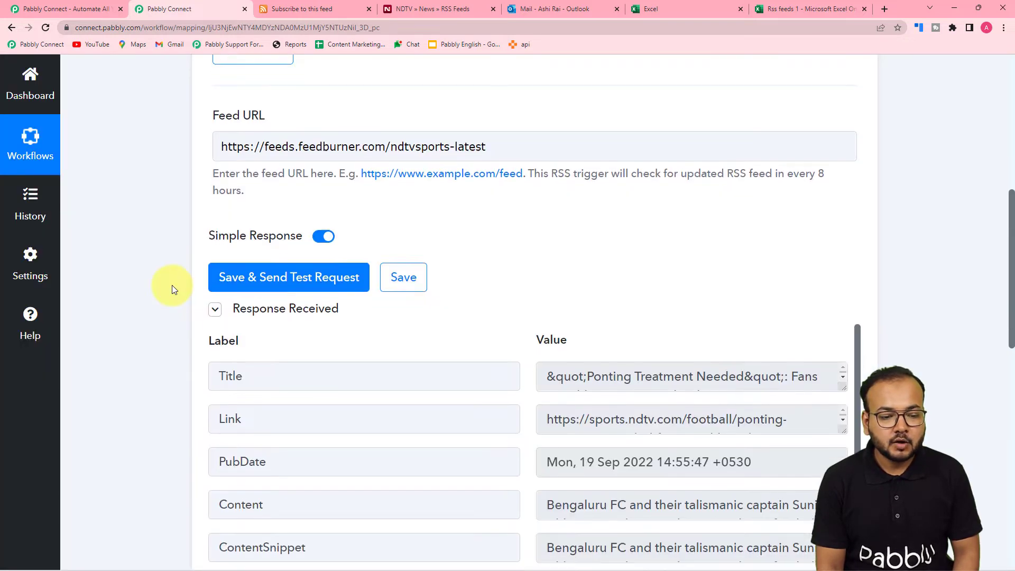
{"action": "scroll", "coordinate": [172, 285], "scroll_direction": "down", "scroll_amount": 1}
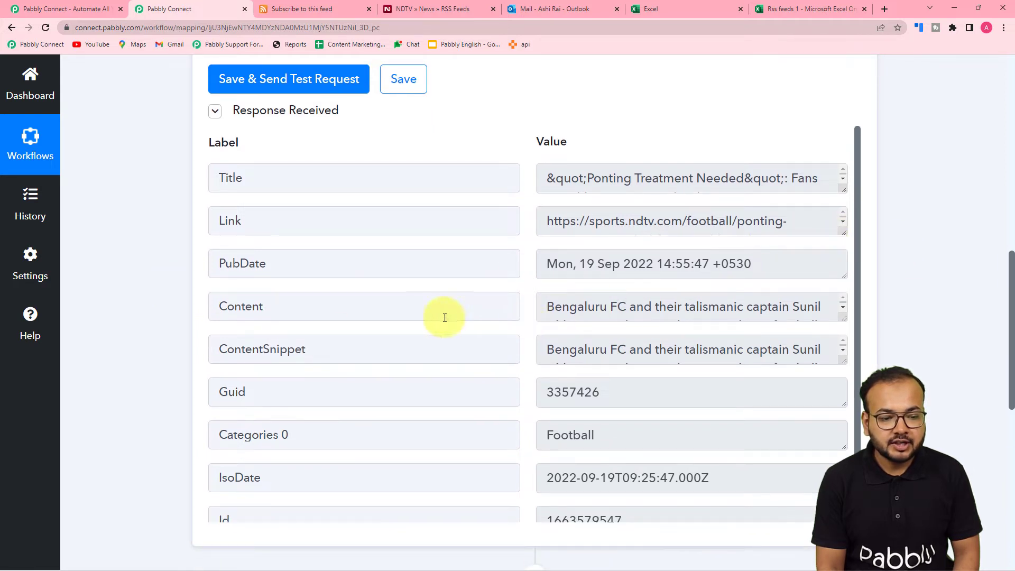
{"action": "left_click_drag", "start_coordinate": [846, 317], "coordinate": [842, 352]}
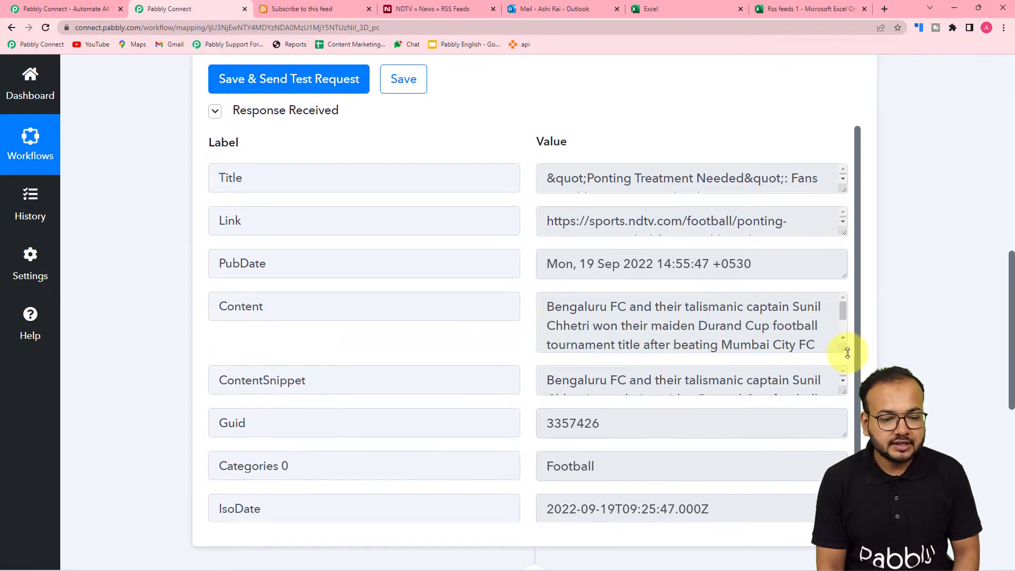
{"action": "scroll", "coordinate": [593, 317], "scroll_direction": "down", "scroll_amount": 2}
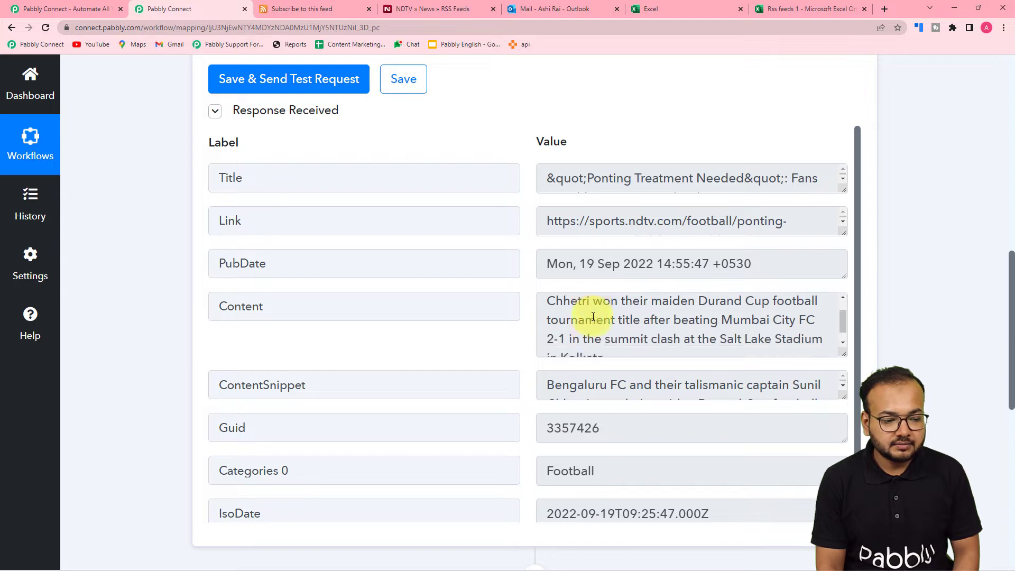
{"action": "scroll", "coordinate": [563, 312], "scroll_direction": "up", "scroll_amount": 1}
{"action": "scroll", "coordinate": [557, 317], "scroll_direction": "up", "scroll_amount": 1}
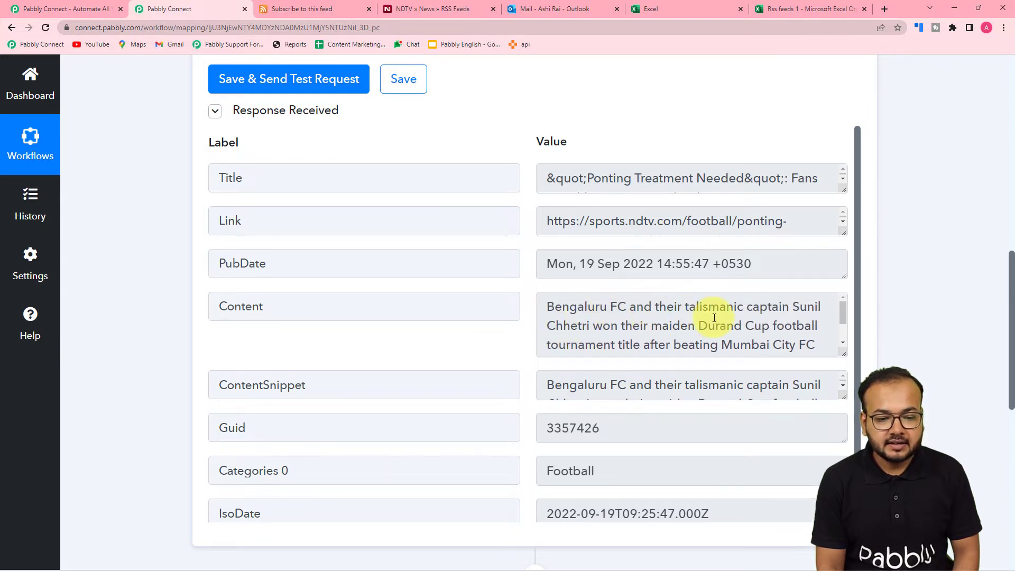
{"action": "scroll", "coordinate": [714, 318], "scroll_direction": "up", "scroll_amount": 1}
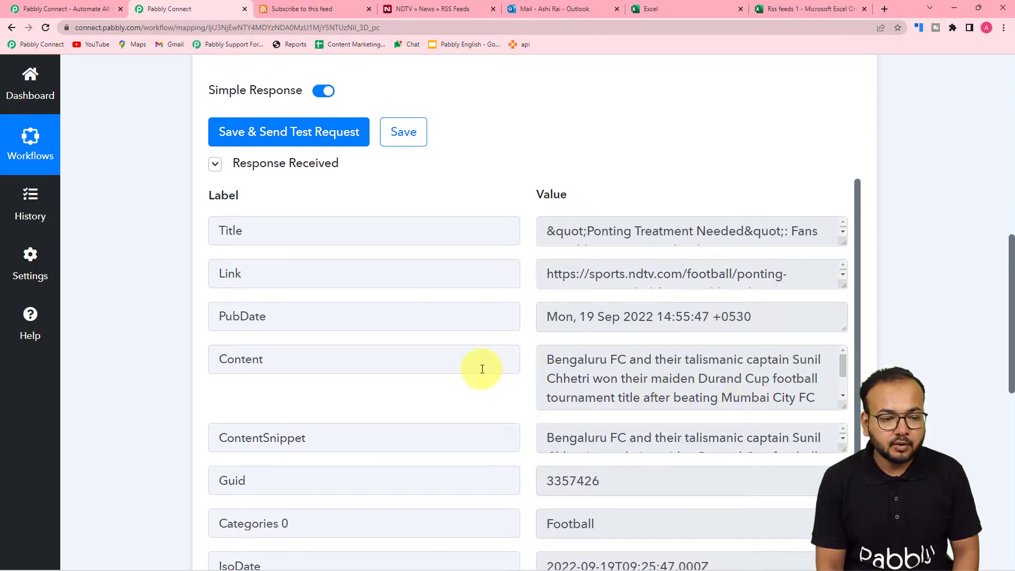
- Enlarge the Title value in the test response and compare it with the newest item in NDTV's Sports feed preview
{"action": "scroll", "coordinate": [481, 367], "scroll_direction": "down", "scroll_amount": 1}
{"action": "scroll", "coordinate": [851, 275], "scroll_direction": "up", "scroll_amount": 1}
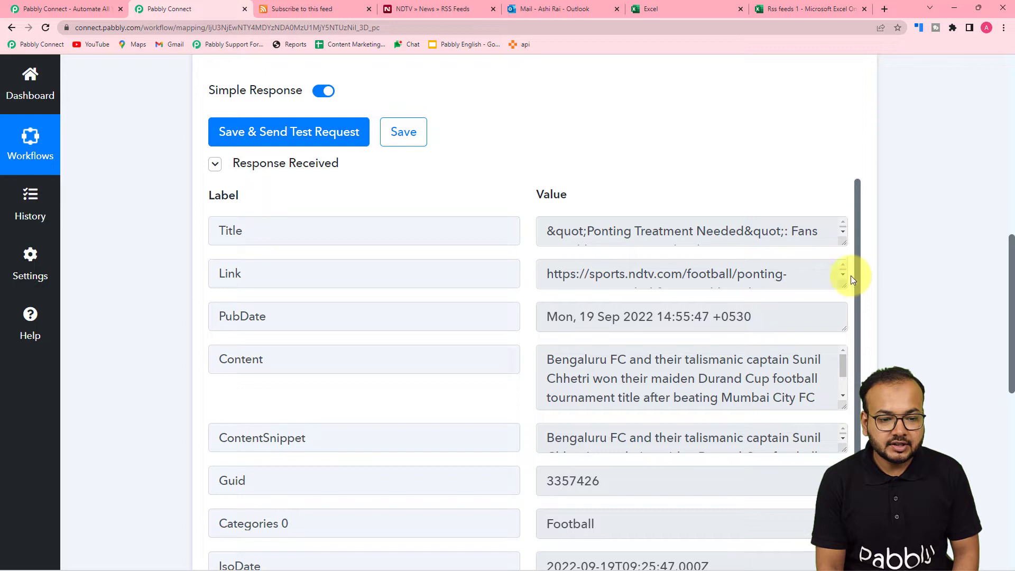
{"action": "left_click", "coordinate": [842, 246]}
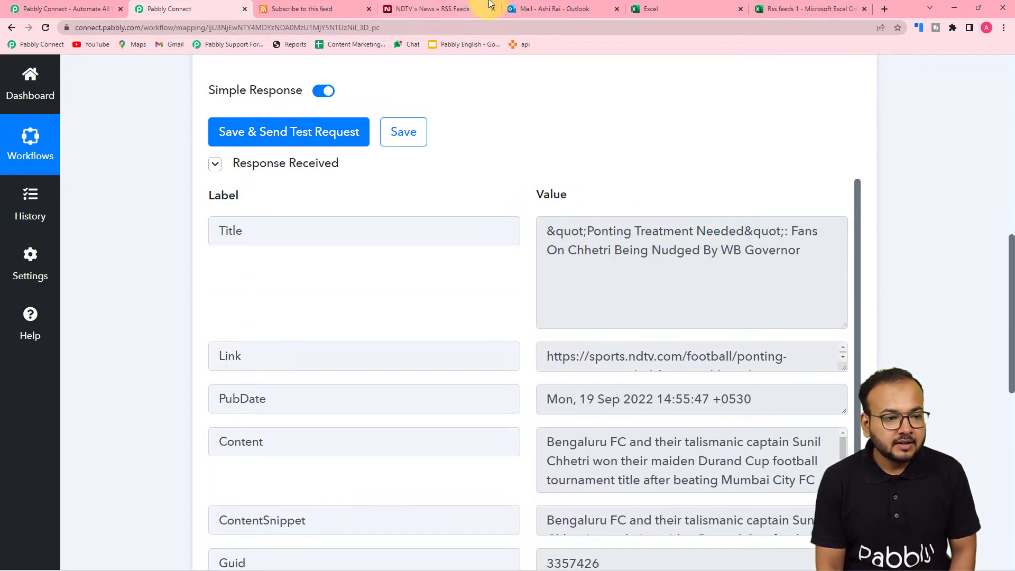
{"action": "left_click", "coordinate": [423, 8]}
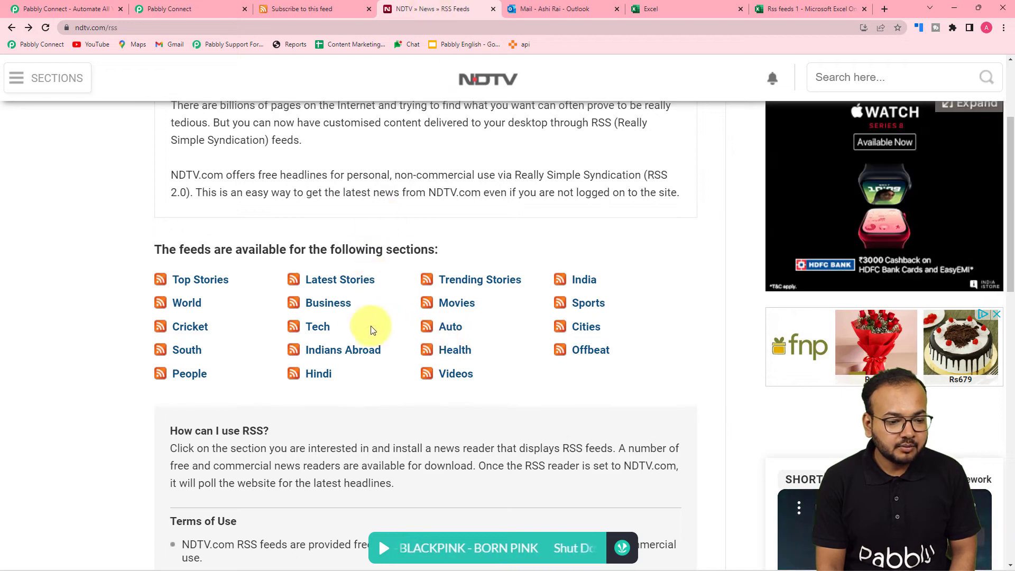
{"action": "left_click", "coordinate": [582, 302]}
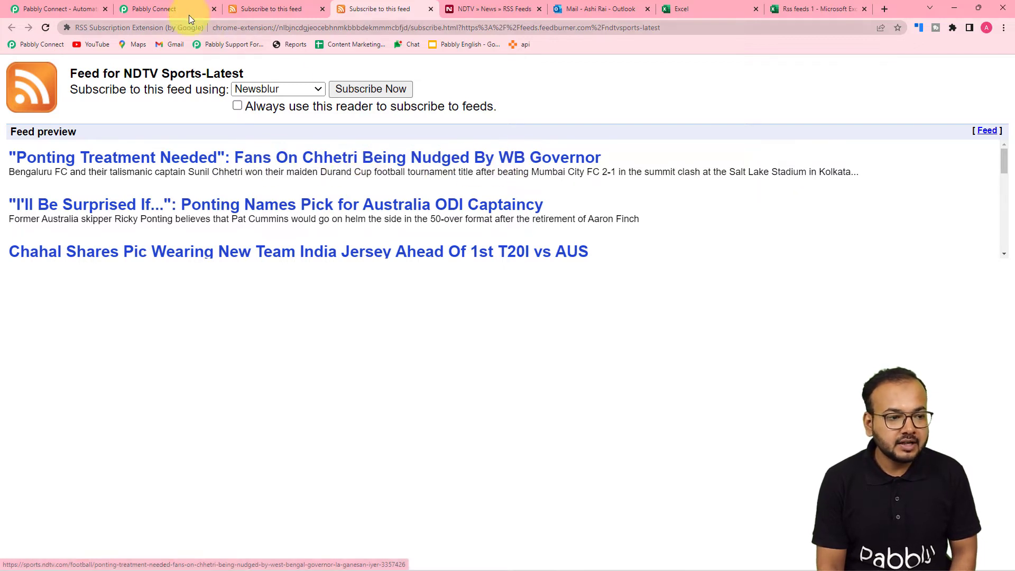
{"action": "left_click", "coordinate": [162, 7]}
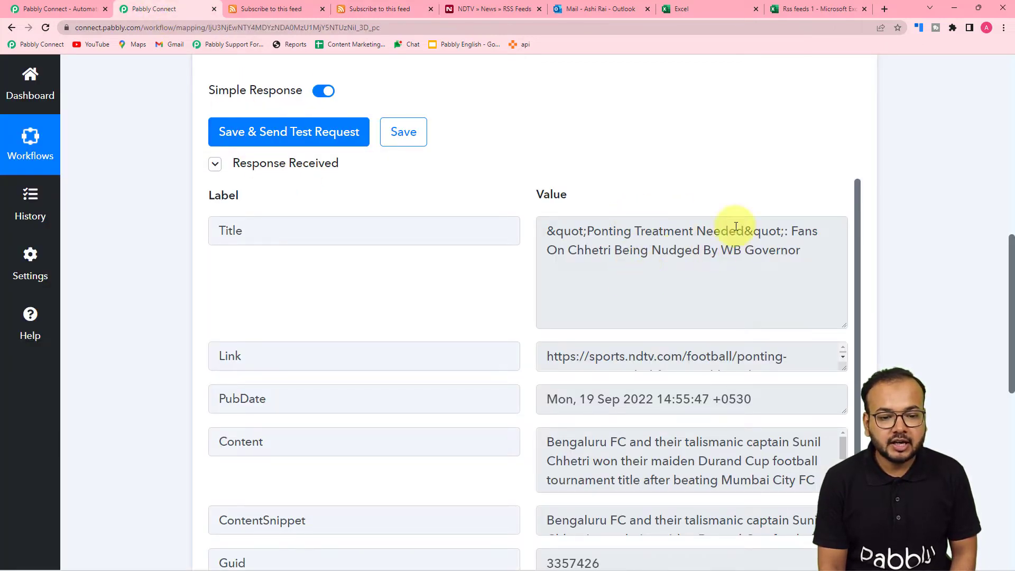
- Compare the link and PubDate values in the response with the columns of the Rss feeds 1 Excel workbook
{"action": "scroll", "coordinate": [249, 234], "scroll_direction": "down", "scroll_amount": 3}
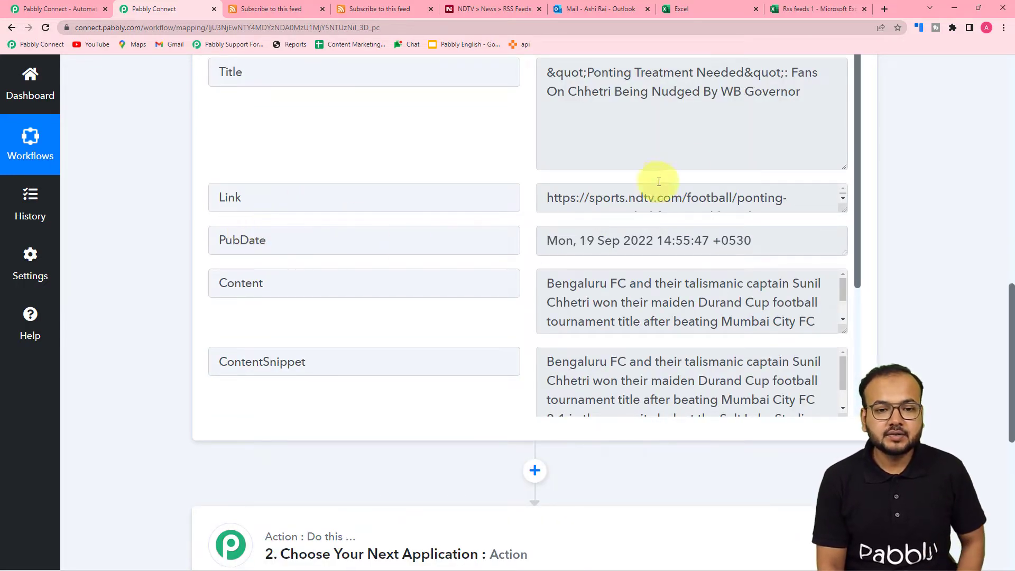
{"action": "left_click", "coordinate": [799, 12]}
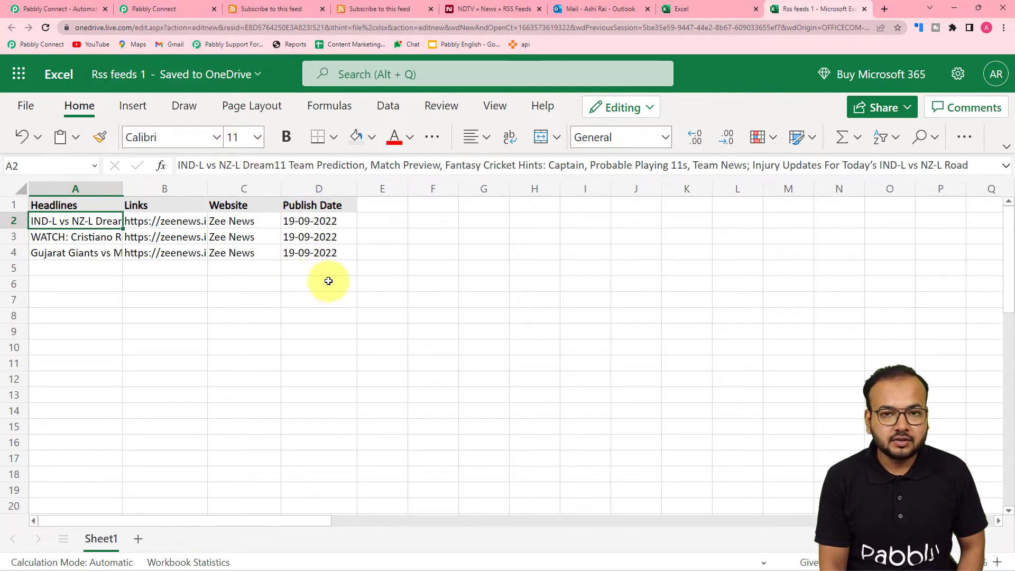
{"action": "left_click", "coordinate": [159, 13]}
{"action": "scroll", "coordinate": [277, 211], "scroll_direction": "down", "scroll_amount": 2}
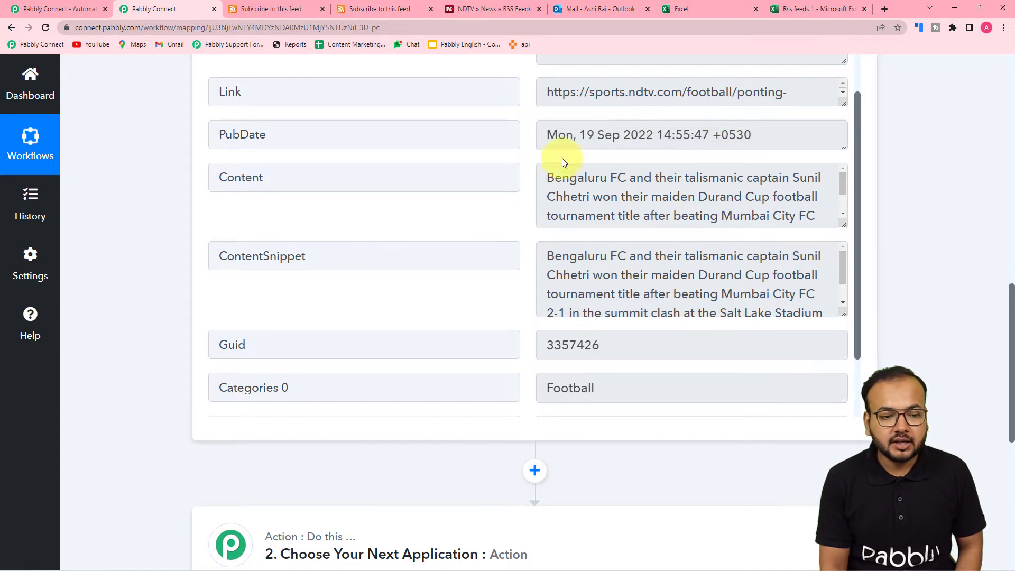
- Choose Text Formatter by Pabbly as the app for the workflow's second step
{"action": "scroll", "coordinate": [147, 238], "scroll_direction": "down", "scroll_amount": 3}
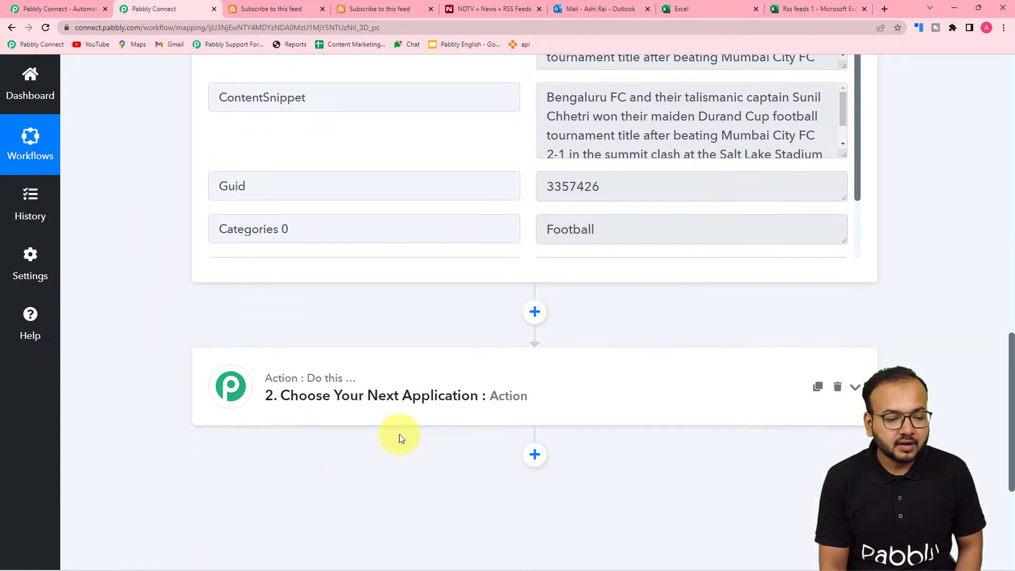
{"action": "left_click", "coordinate": [394, 412]}
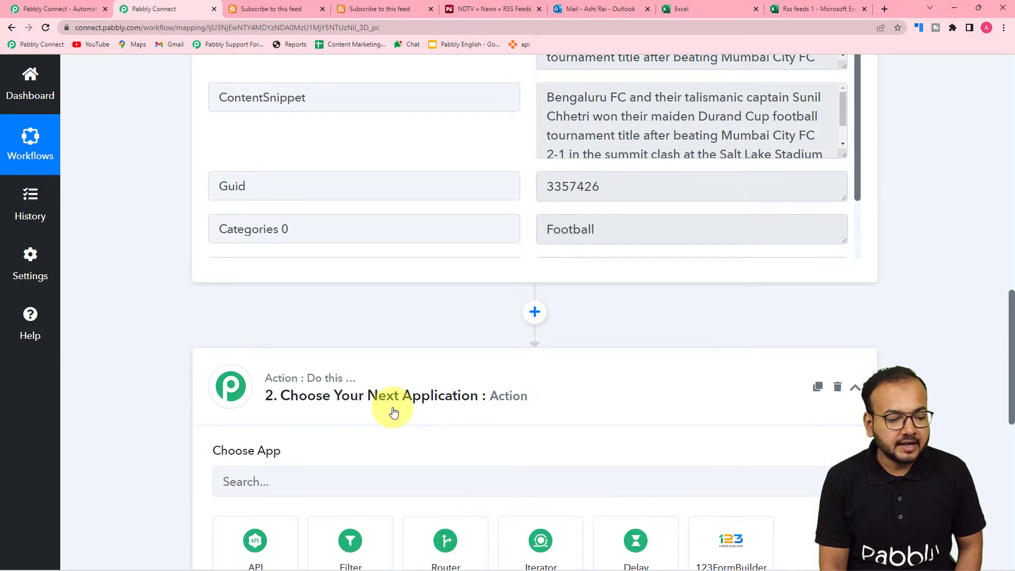
{"action": "left_click", "coordinate": [358, 324]}
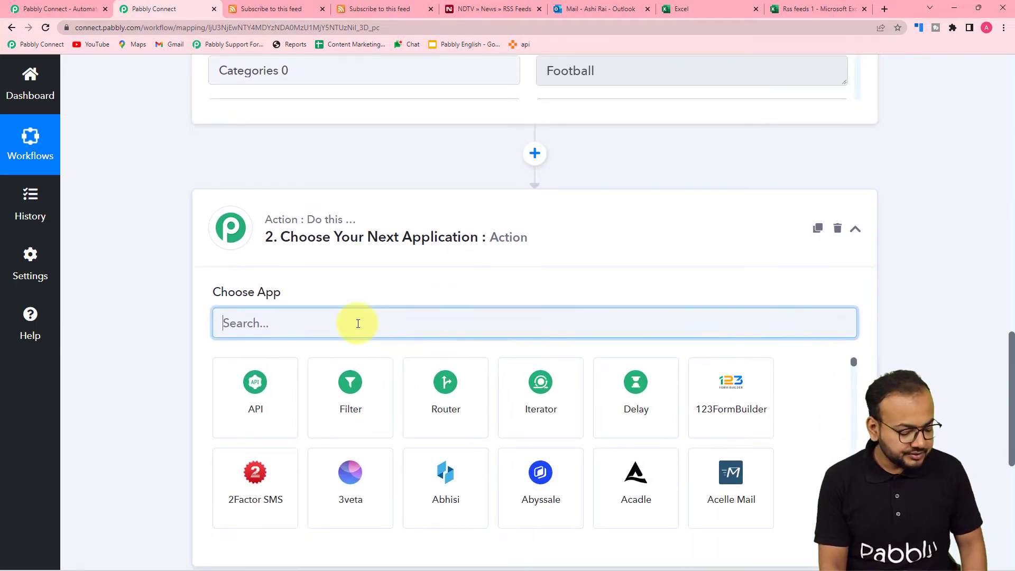
{"action": "type", "text": "tex"}
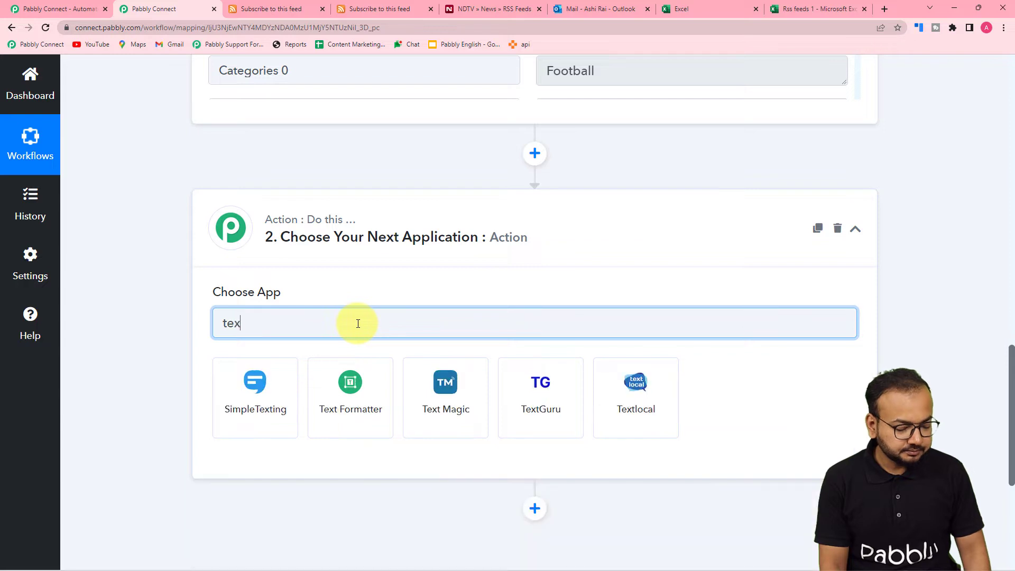
{"action": "type", "text": "t"}
{"action": "left_click", "coordinate": [373, 408]}
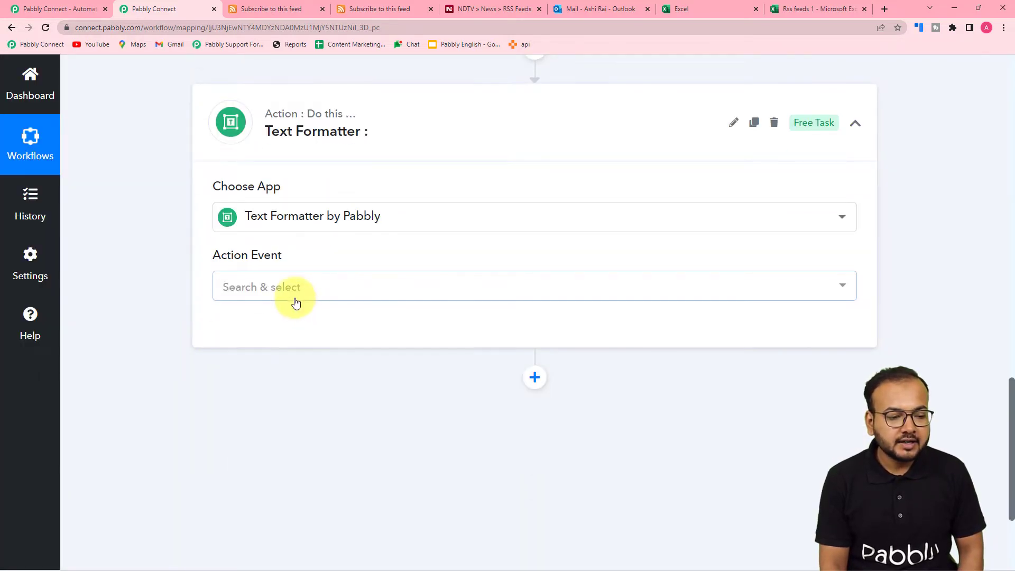
- Set the Text Formatter's action event to Split Text and connect it
{"action": "left_click", "coordinate": [296, 302]}
{"action": "scroll", "coordinate": [294, 417], "scroll_direction": "down", "scroll_amount": 2}
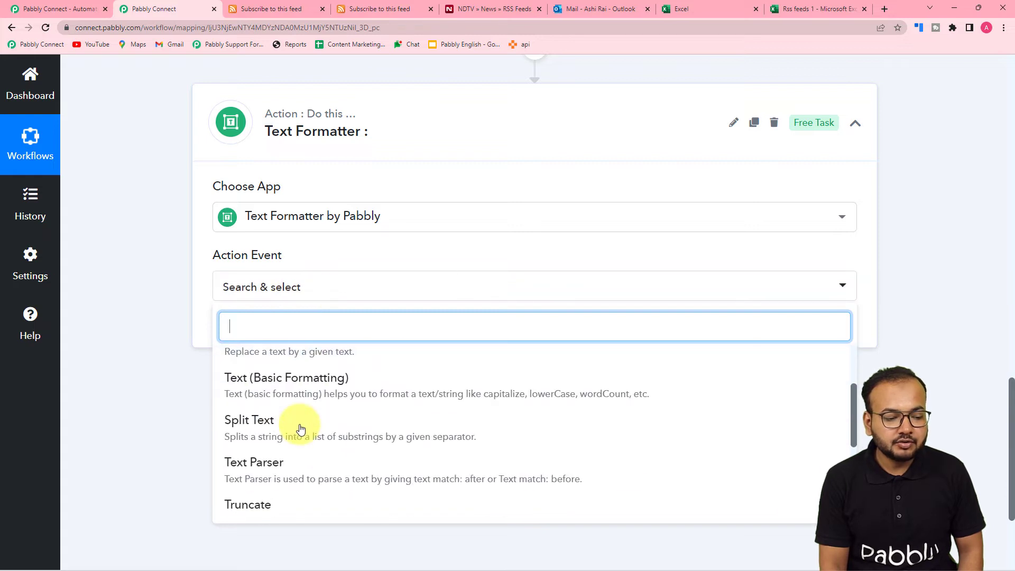
{"action": "left_click", "coordinate": [242, 425]}
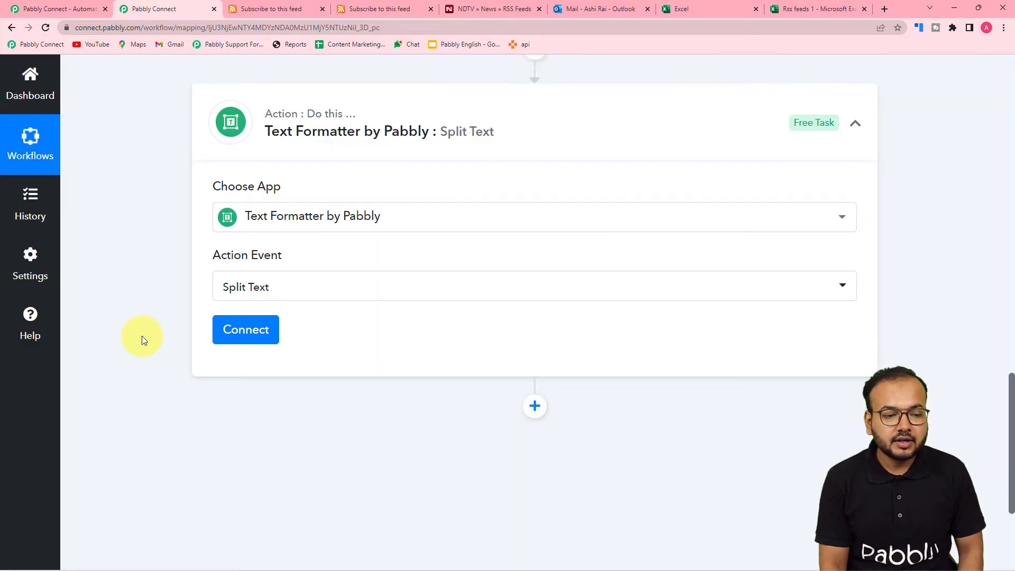
{"action": "scroll", "coordinate": [158, 341], "scroll_direction": "up", "scroll_amount": 5}
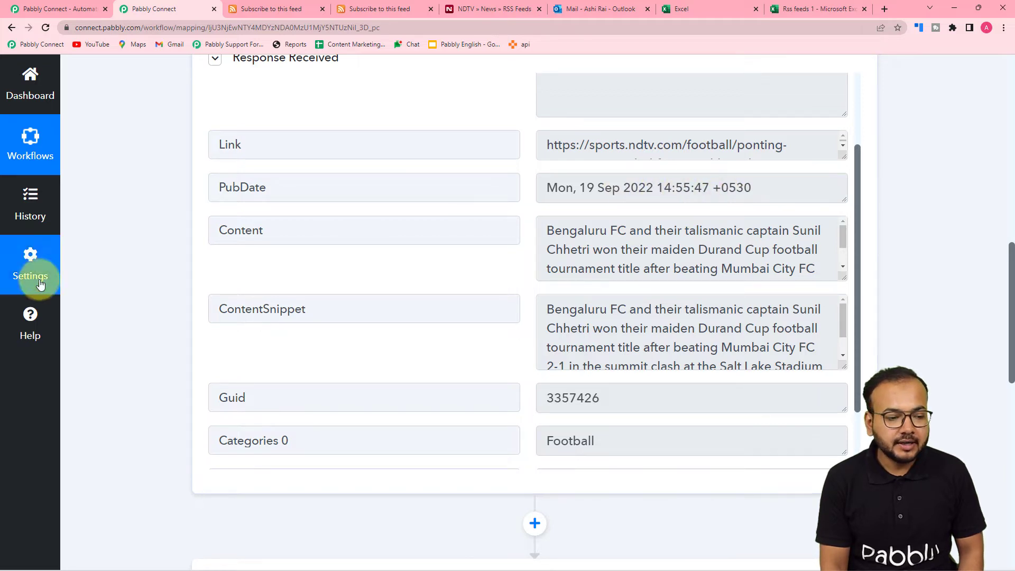
{"action": "scroll", "coordinate": [134, 290], "scroll_direction": "down", "scroll_amount": 8}
{"action": "scroll", "coordinate": [133, 289], "scroll_direction": "down", "scroll_amount": 2}
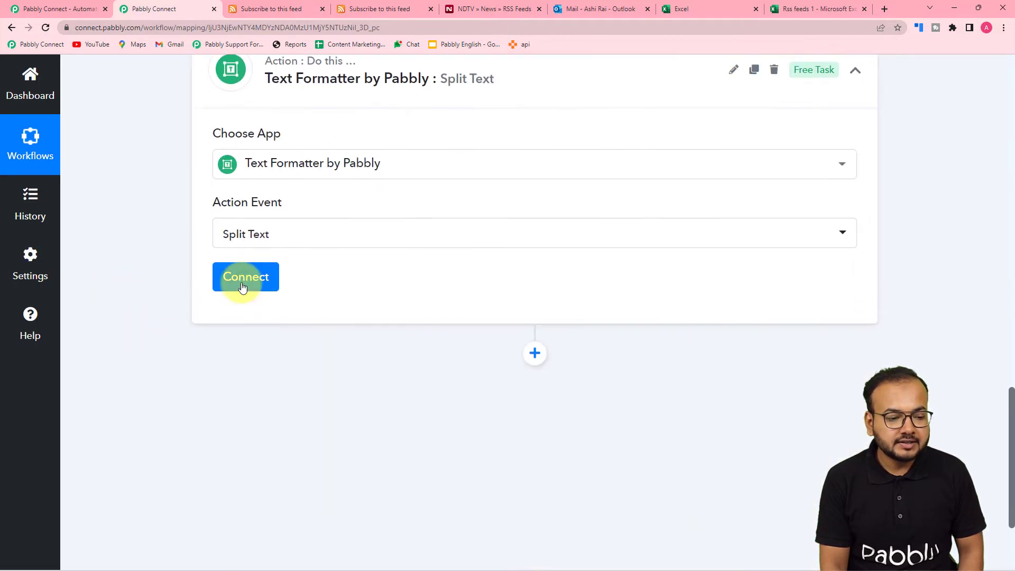
{"action": "left_click", "coordinate": [243, 280]}
- Map the PubDate value from the RSS trigger into the Text to Split field
{"action": "scroll", "coordinate": [194, 290], "scroll_direction": "down", "scroll_amount": 2}
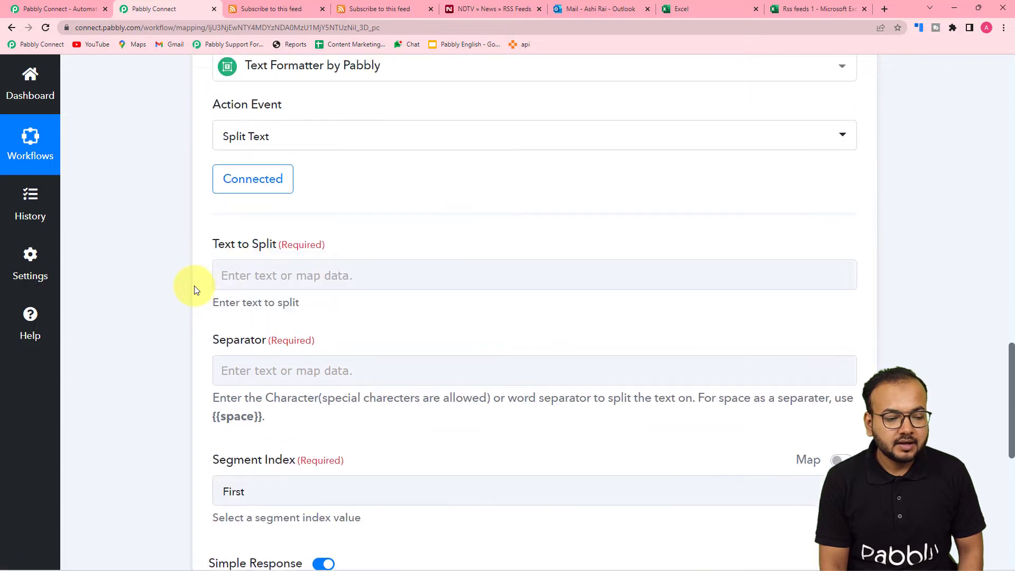
{"action": "left_click", "coordinate": [245, 270]}
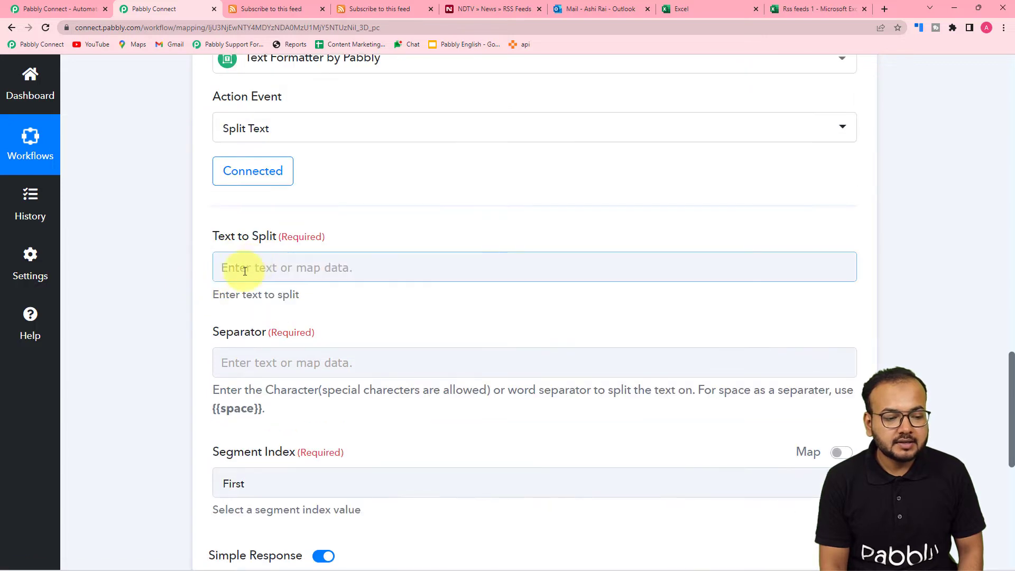
{"action": "left_click", "coordinate": [317, 267]}
{"action": "scroll", "coordinate": [318, 261], "scroll_direction": "down", "scroll_amount": 2}
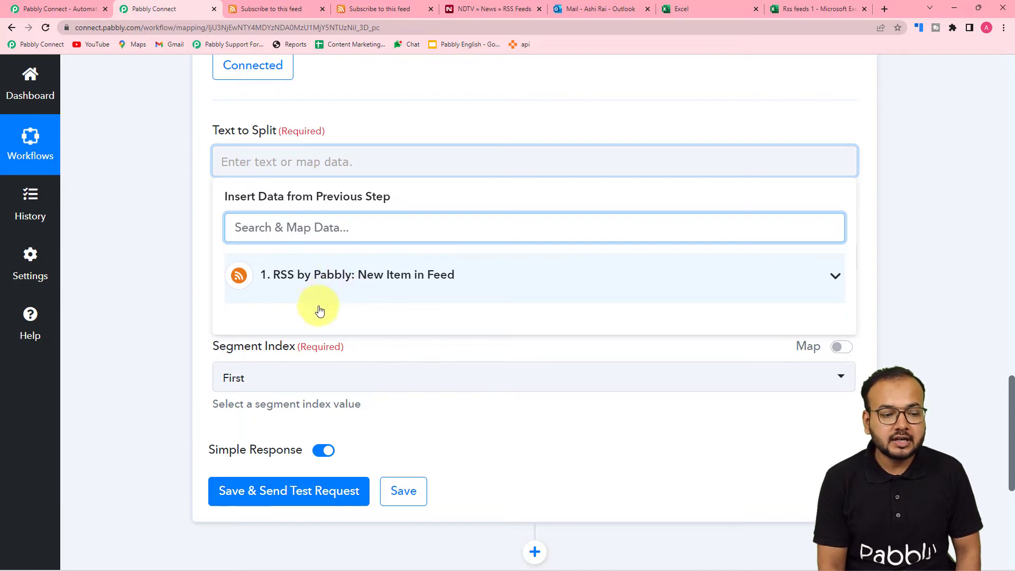
{"action": "left_click", "coordinate": [326, 291]}
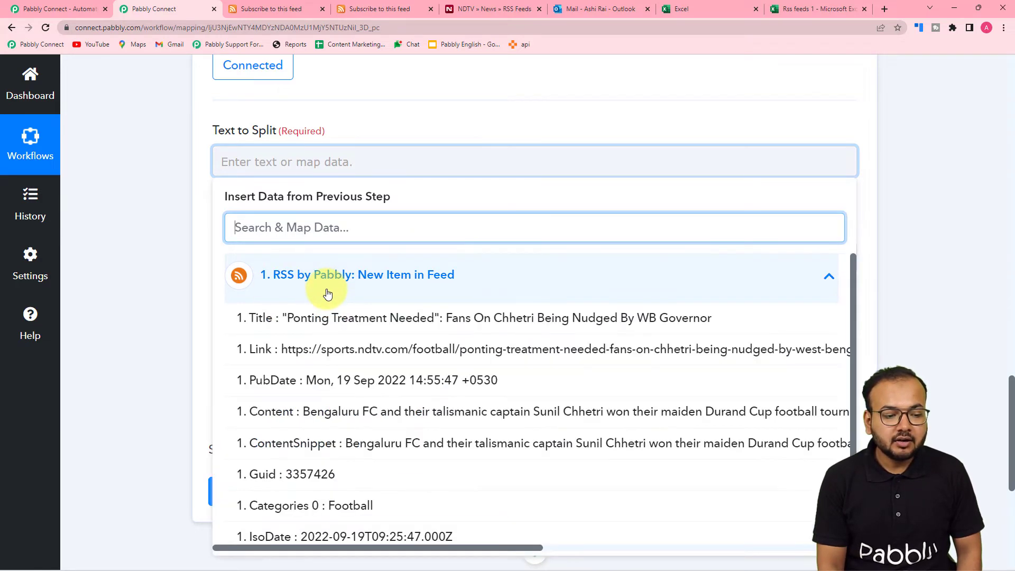
{"action": "scroll", "coordinate": [362, 385], "scroll_direction": "down", "scroll_amount": 1}
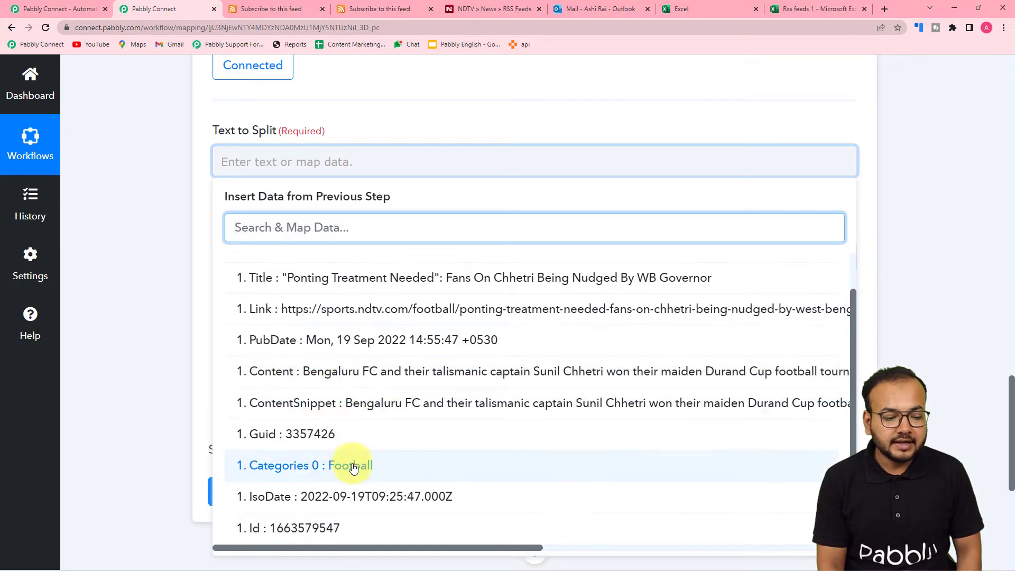
{"action": "left_click", "coordinate": [305, 341]}
{"action": "left_click", "coordinate": [176, 239]}
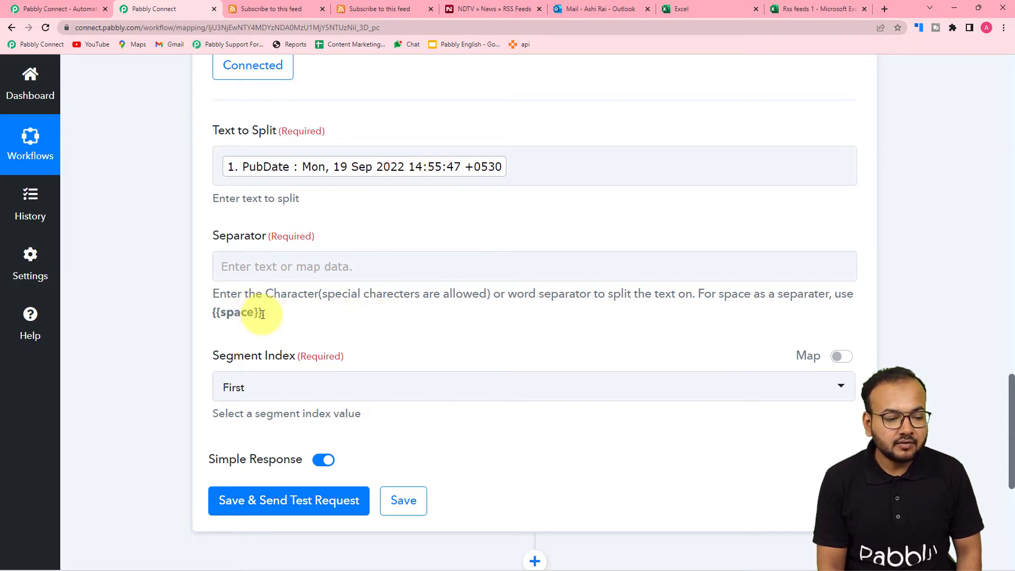
- Copy {{space}} from the Separator field's hint and paste it as the separator
{"action": "left_click_drag", "start_coordinate": [262, 314], "coordinate": [217, 313]}
{"action": "right_click", "coordinate": [224, 313]}
{"action": "left_click", "coordinate": [235, 323]}
{"action": "left_click", "coordinate": [248, 268]}
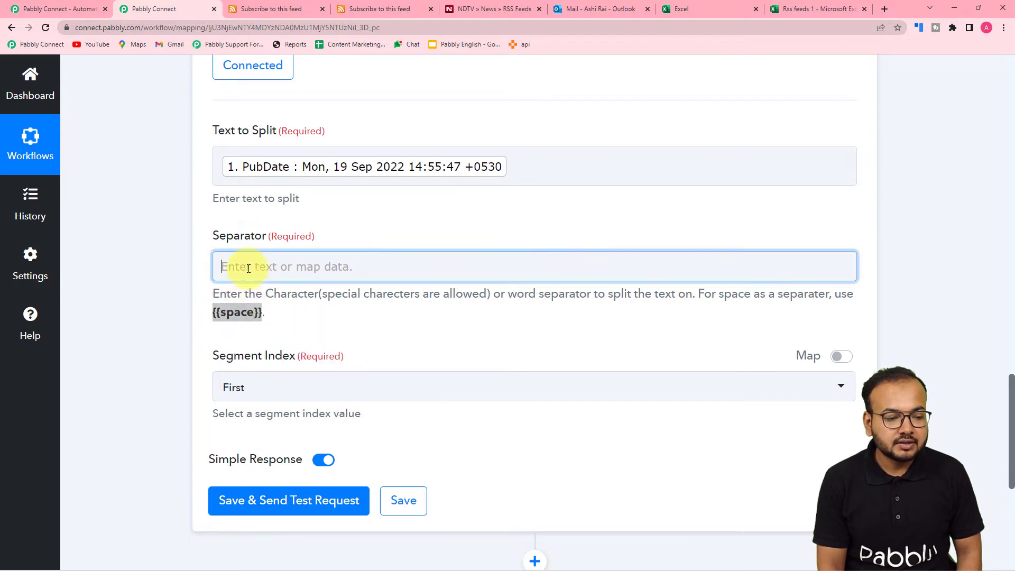
{"action": "right_click", "coordinate": [249, 268]}
{"action": "left_click", "coordinate": [267, 351]}
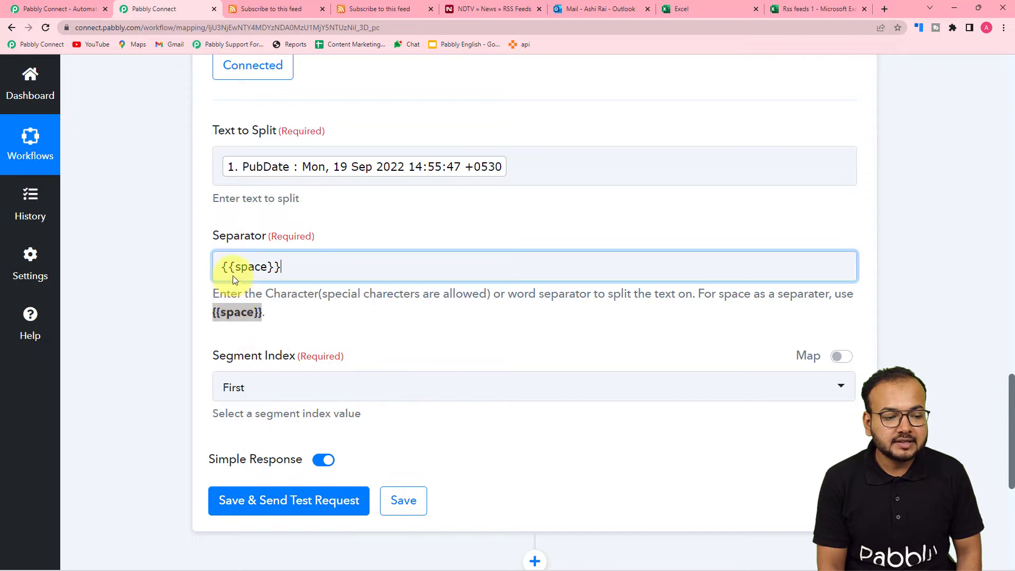
{"action": "left_click", "coordinate": [323, 341]}
- Review the Segment Index options, keep First, then save the Split Text action and send a test request
{"action": "scroll", "coordinate": [321, 338], "scroll_direction": "down", "scroll_amount": 2}
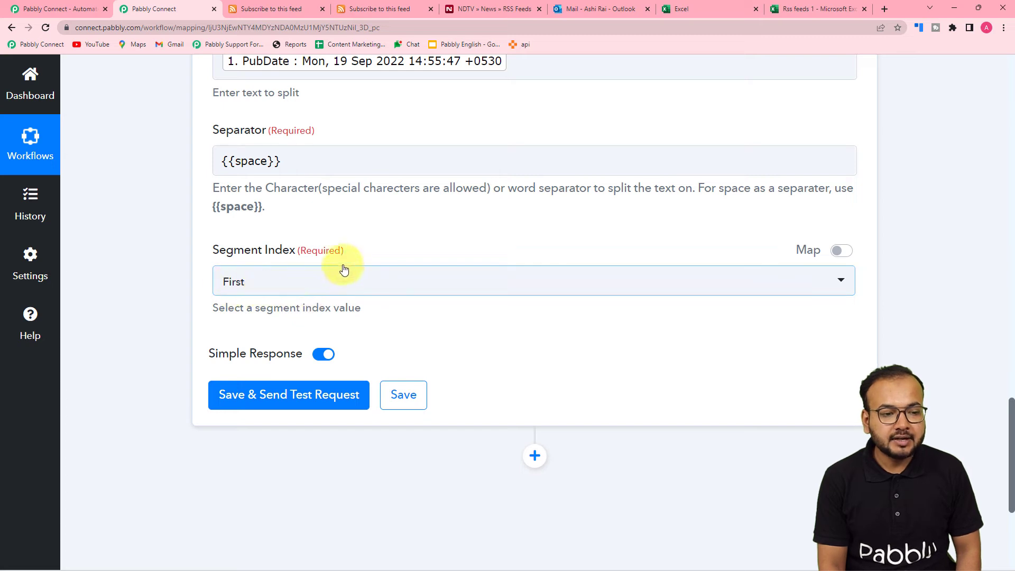
{"action": "scroll", "coordinate": [343, 273], "scroll_direction": "up", "scroll_amount": 2}
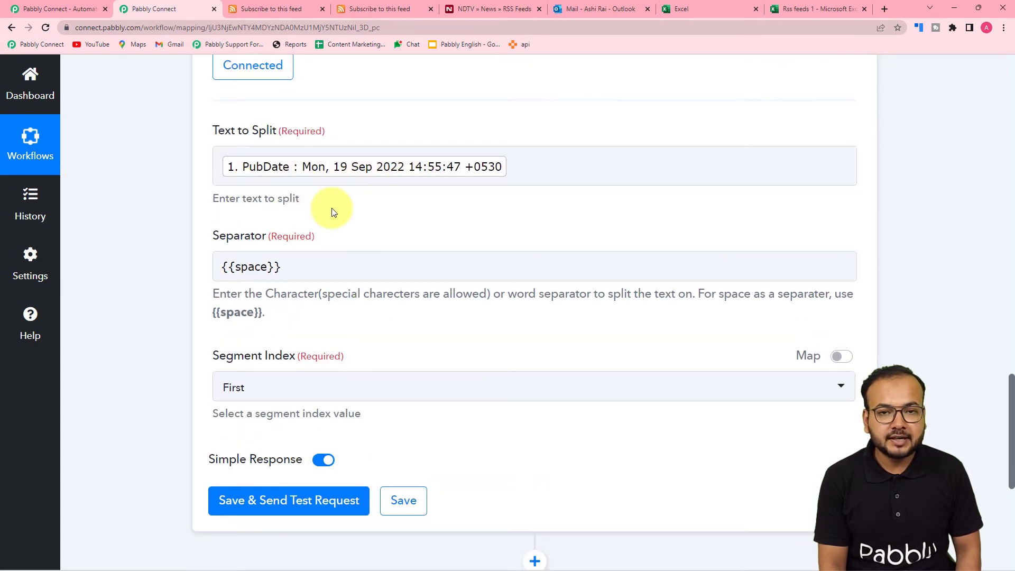
{"action": "left_click", "coordinate": [310, 391]}
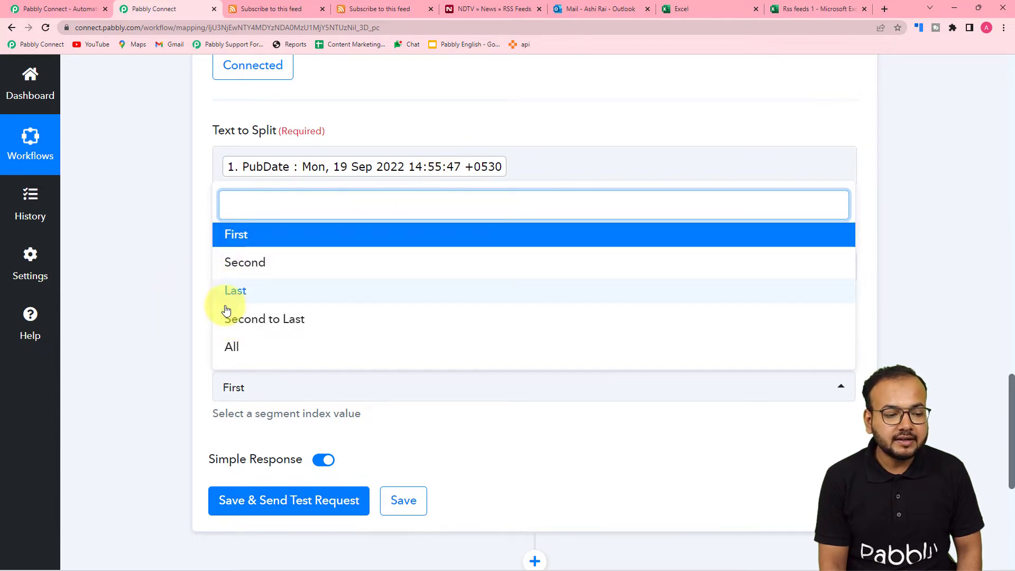
{"action": "left_click", "coordinate": [176, 320]}
{"action": "scroll", "coordinate": [177, 319], "scroll_direction": "down", "scroll_amount": 3}
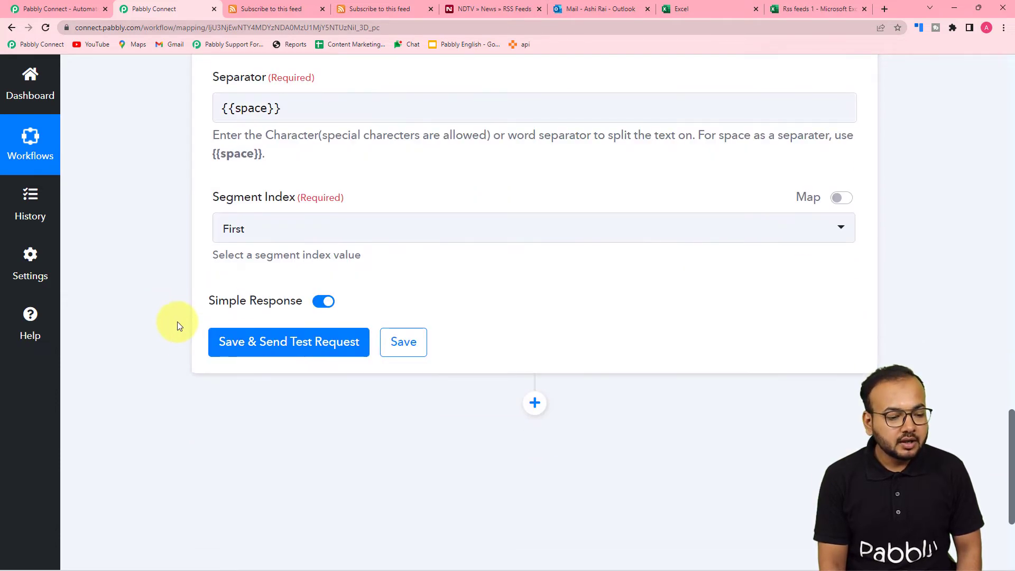
{"action": "left_click", "coordinate": [272, 347]}
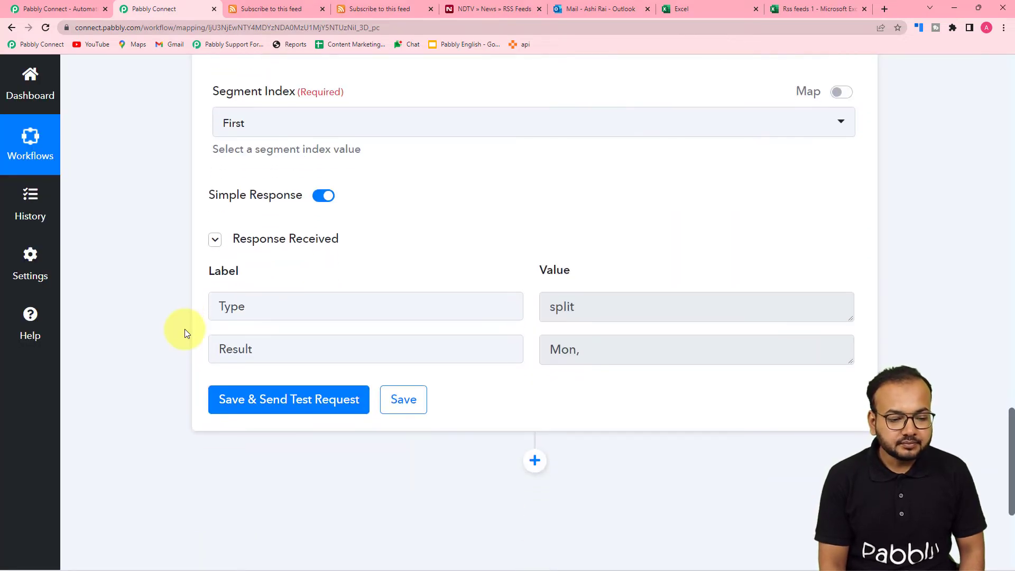
- Check the split result against the mapped PubDate text and set the Segment Index to All
{"action": "left_click", "coordinate": [717, 360]}
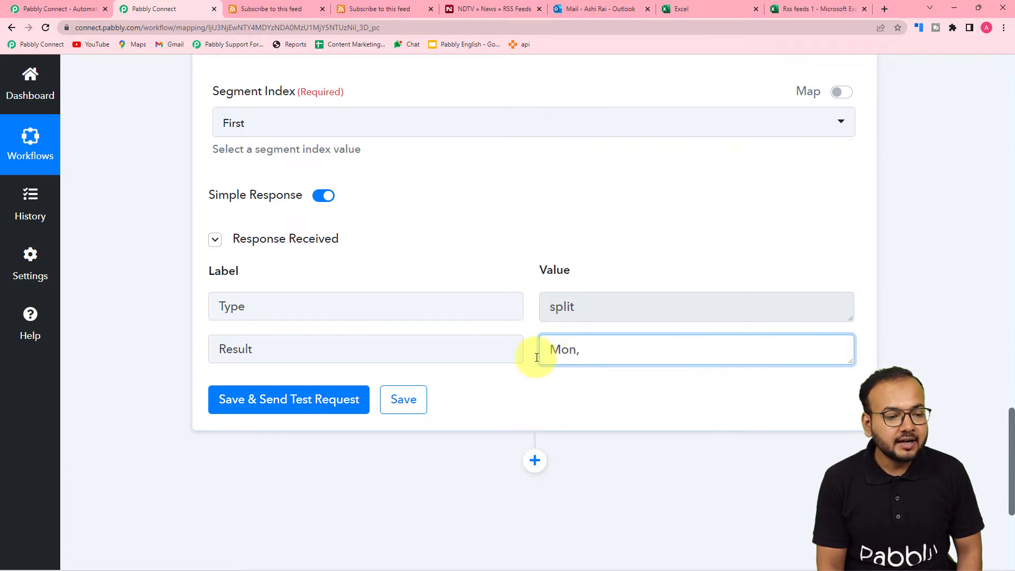
{"action": "scroll", "coordinate": [461, 343], "scroll_direction": "up", "scroll_amount": 6}
{"action": "scroll", "coordinate": [464, 350], "scroll_direction": "down", "scroll_amount": 3}
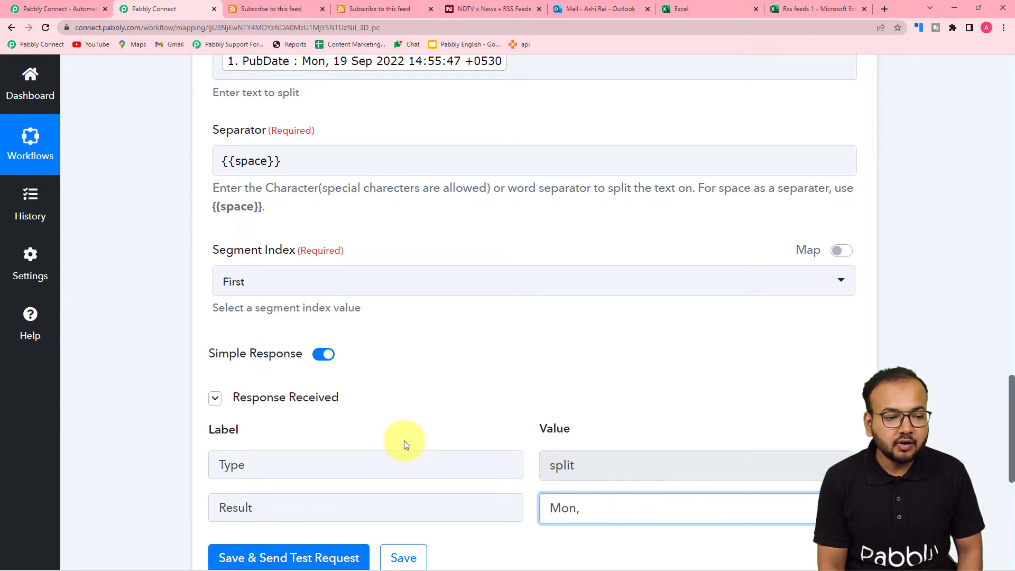
{"action": "scroll", "coordinate": [404, 440], "scroll_direction": "up", "scroll_amount": 3}
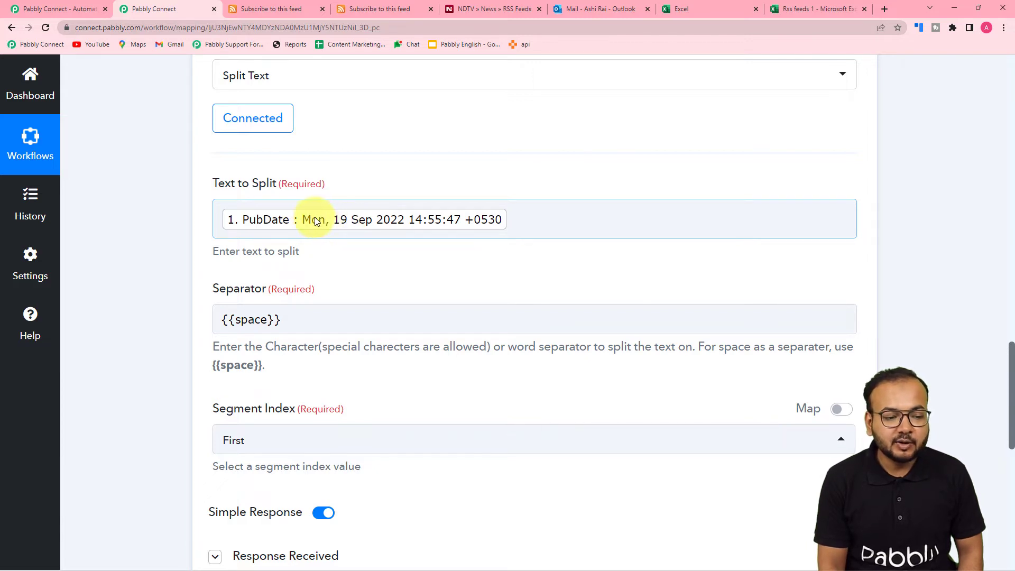
{"action": "scroll", "coordinate": [339, 347], "scroll_direction": "down", "scroll_amount": 1}
{"action": "scroll", "coordinate": [339, 347], "scroll_direction": "down", "scroll_amount": 3}
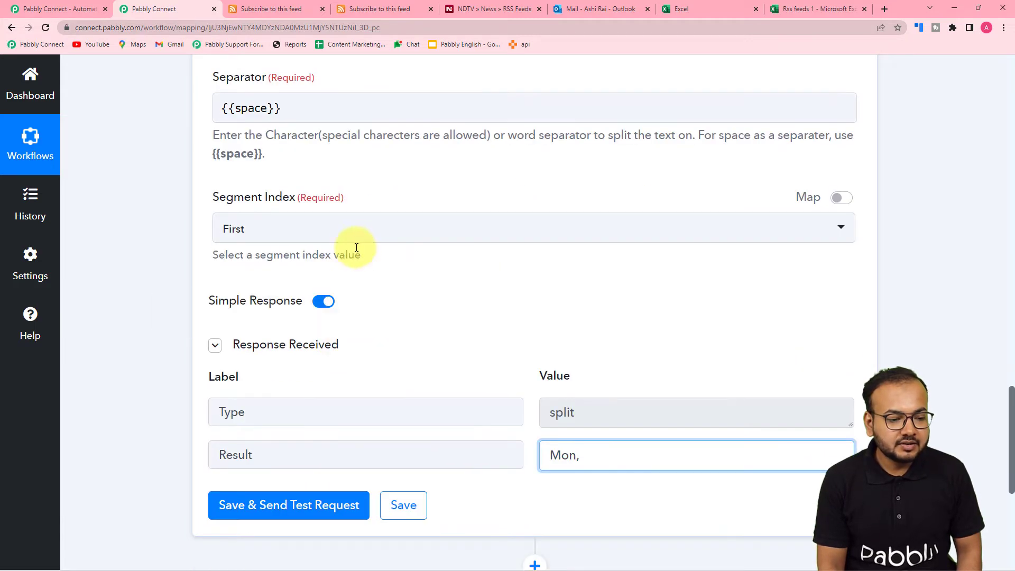
{"action": "left_click", "coordinate": [355, 235]}
{"action": "left_click", "coordinate": [284, 416]}
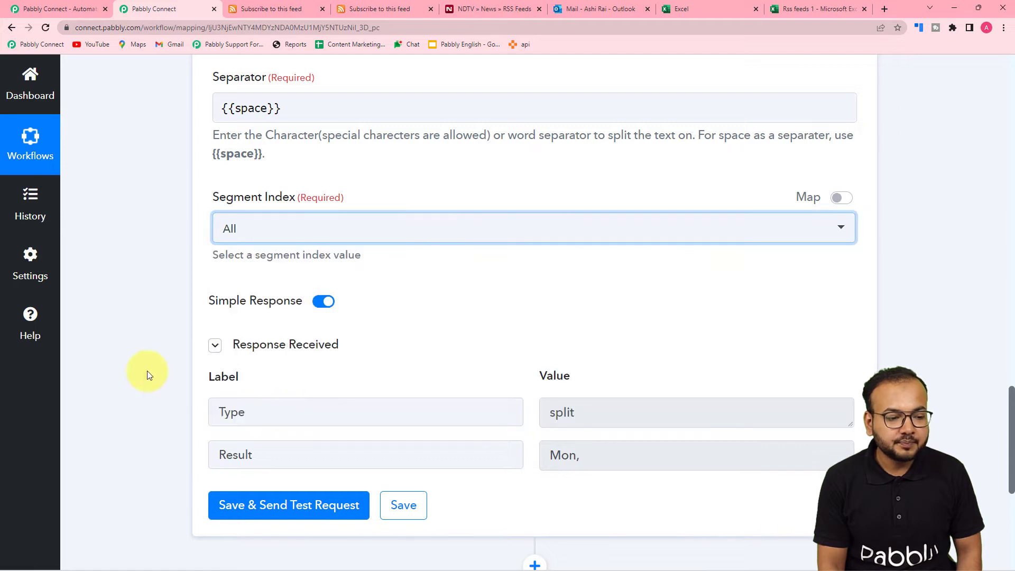
- Save the Split Text action, send a test request and review all the returned date segments
{"action": "scroll", "coordinate": [159, 458], "scroll_direction": "down", "scroll_amount": 2}
{"action": "left_click", "coordinate": [228, 413]}
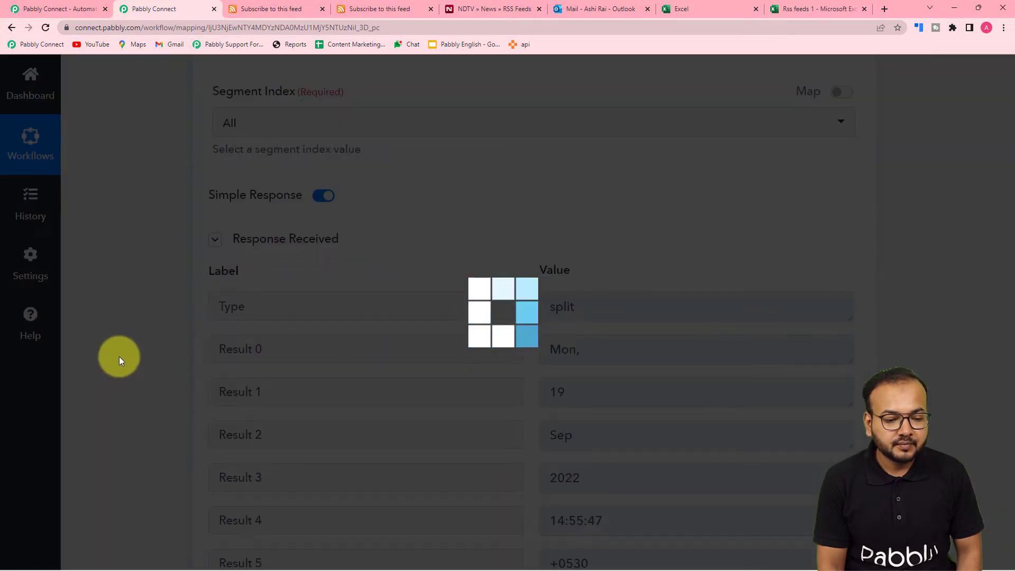
{"action": "scroll", "coordinate": [119, 356], "scroll_direction": "down", "scroll_amount": 2}
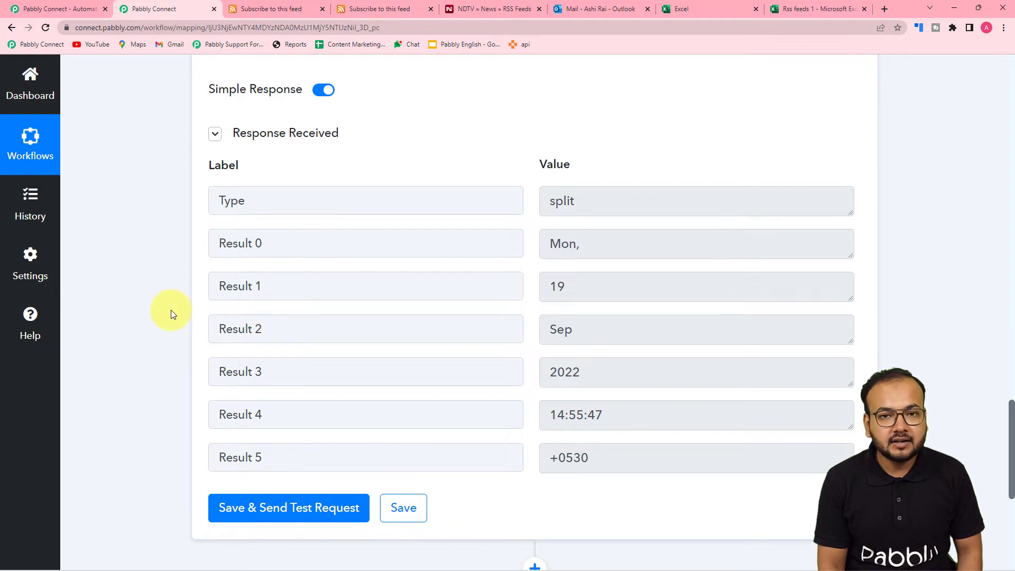
- Add an action step after Split Text using Microsoft Excel with the Add Row To Worksheet event
{"action": "scroll", "coordinate": [170, 309], "scroll_direction": "down", "scroll_amount": 7}
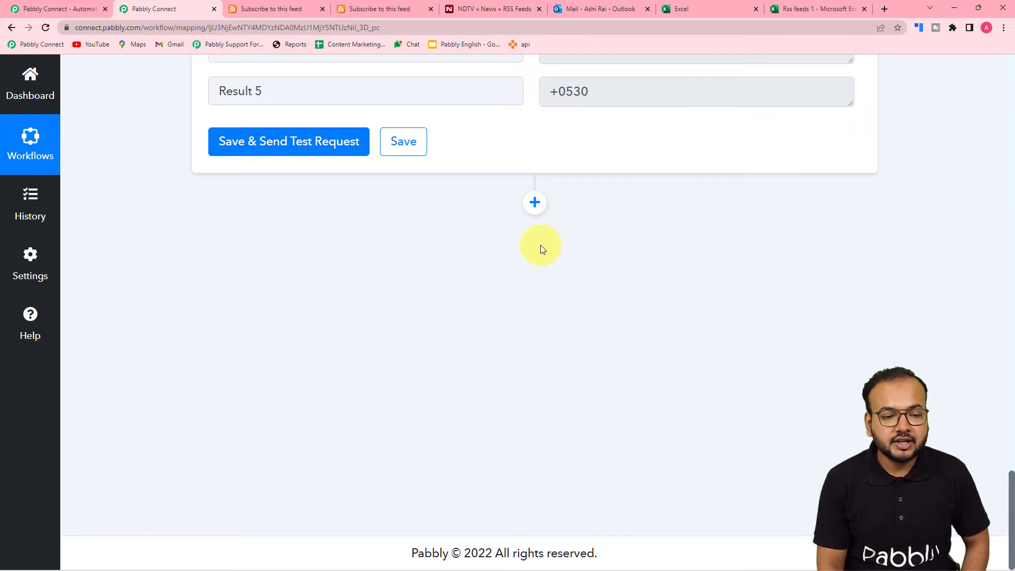
{"action": "left_click", "coordinate": [535, 202]}
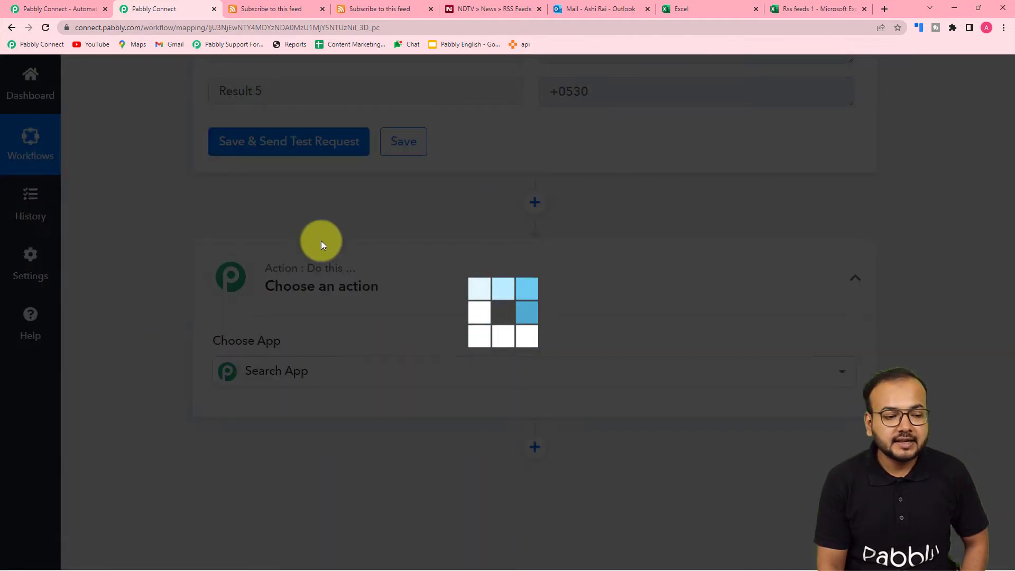
{"action": "type", "text": "micro"}
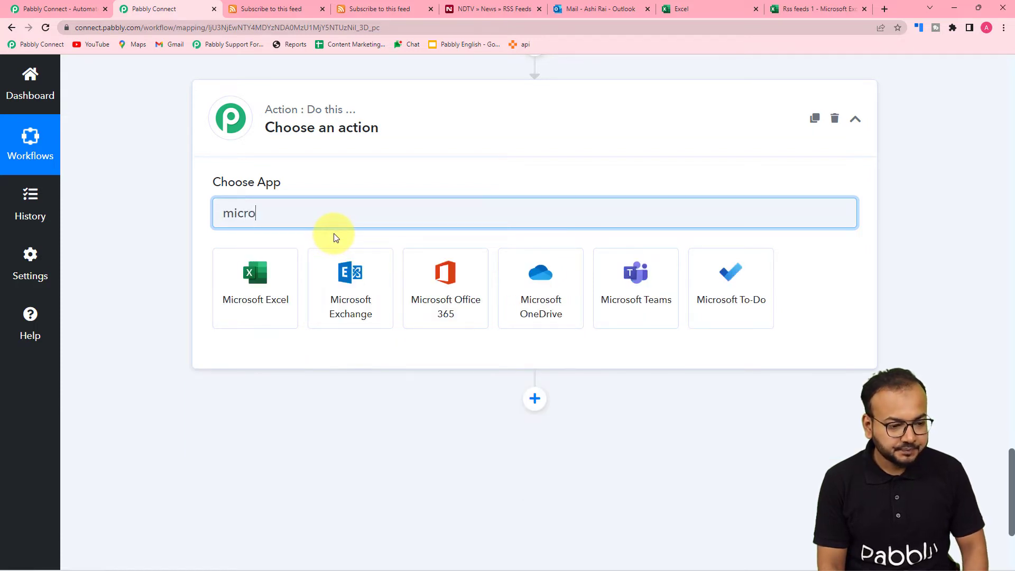
{"action": "left_click", "coordinate": [255, 277]}
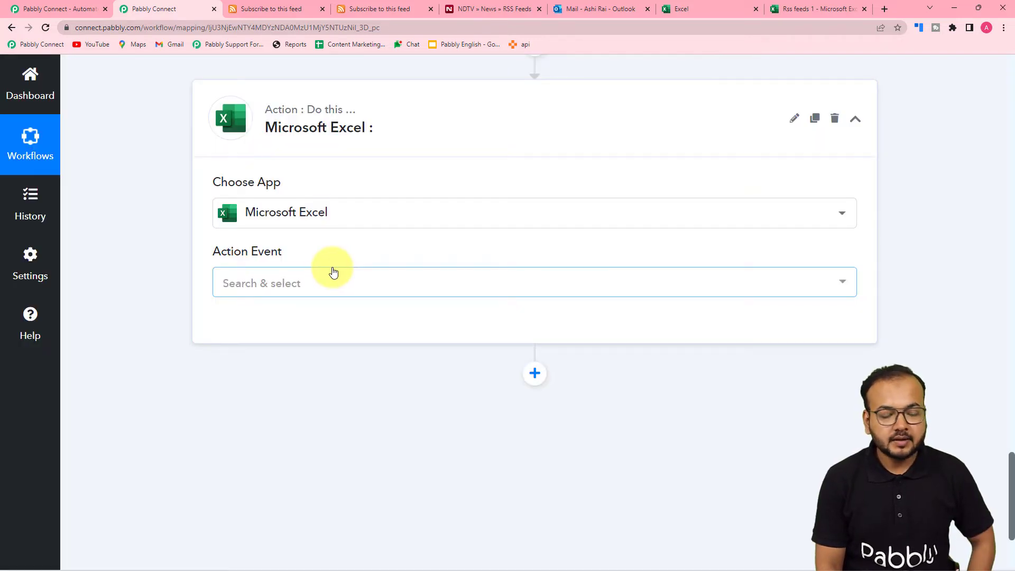
{"action": "scroll", "coordinate": [259, 236], "scroll_direction": "down", "scroll_amount": 2}
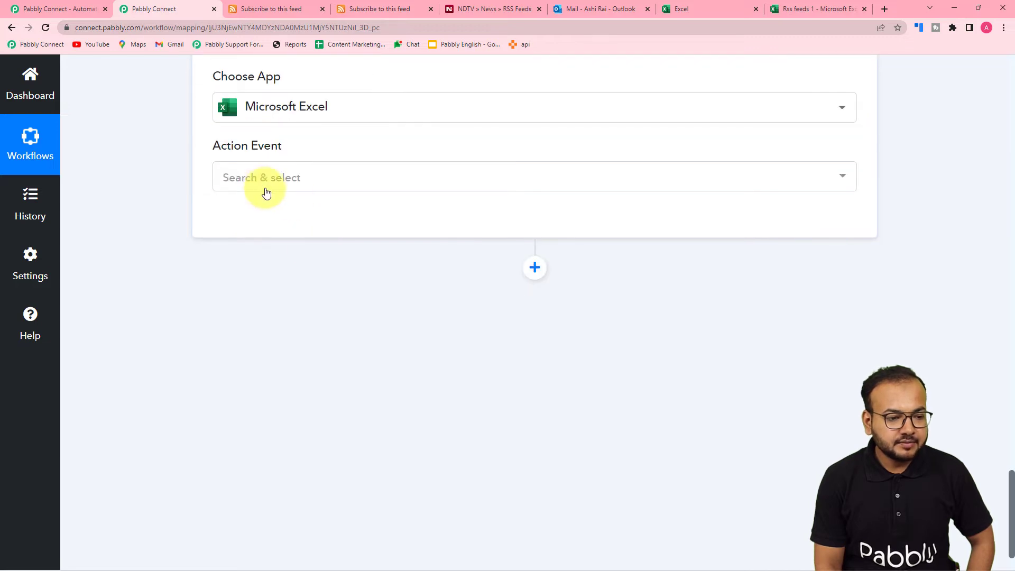
{"action": "left_click", "coordinate": [263, 191]}
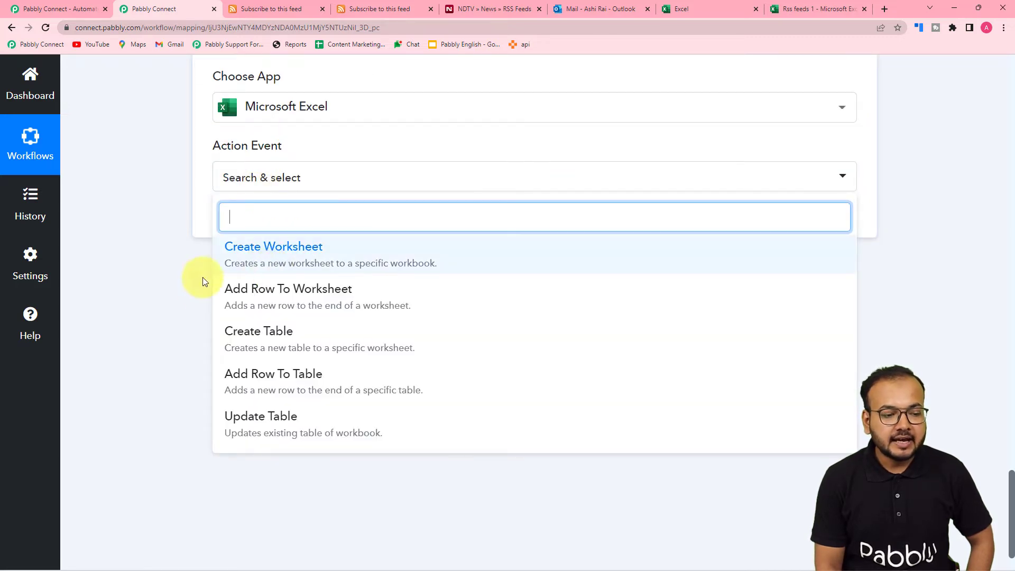
{"action": "left_click", "coordinate": [296, 307]}
- Connect Microsoft Excel through a new connection, review the requested permissions and grant Pabbly Connect access to the account
{"action": "left_click", "coordinate": [241, 227]}
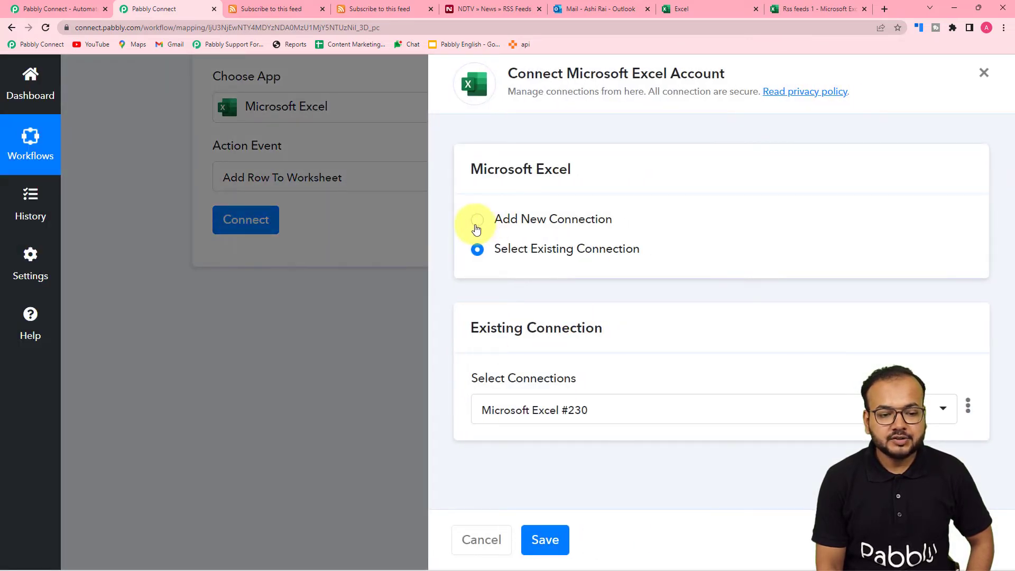
{"action": "left_click", "coordinate": [476, 229]}
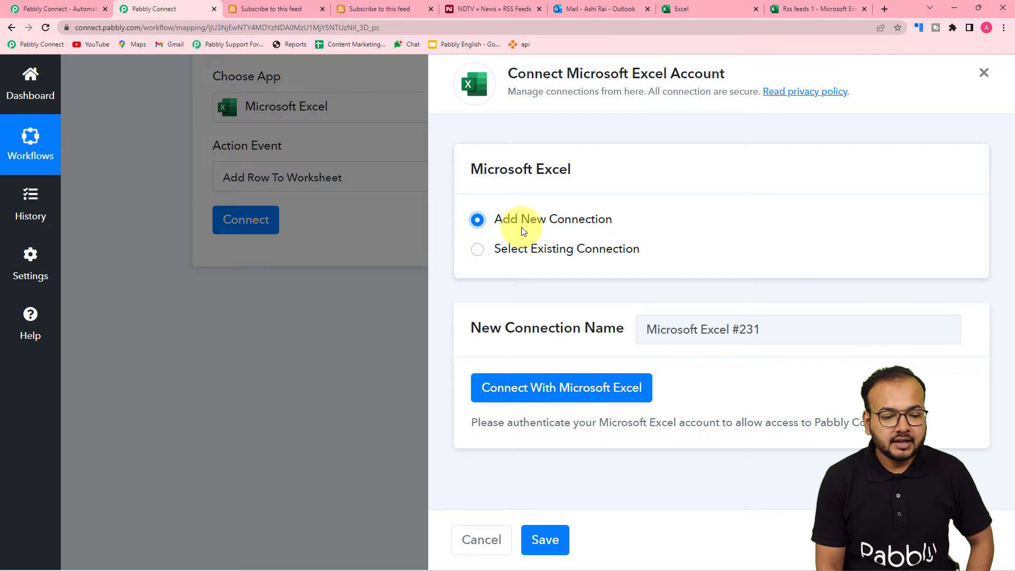
{"action": "left_click", "coordinate": [526, 387]}
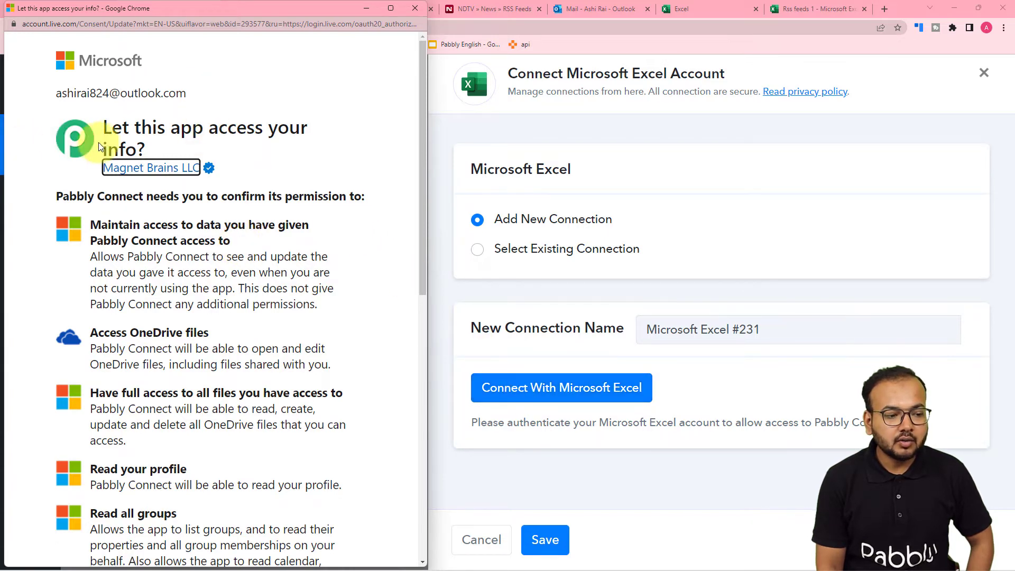
{"action": "scroll", "coordinate": [152, 214], "scroll_direction": "down", "scroll_amount": 4}
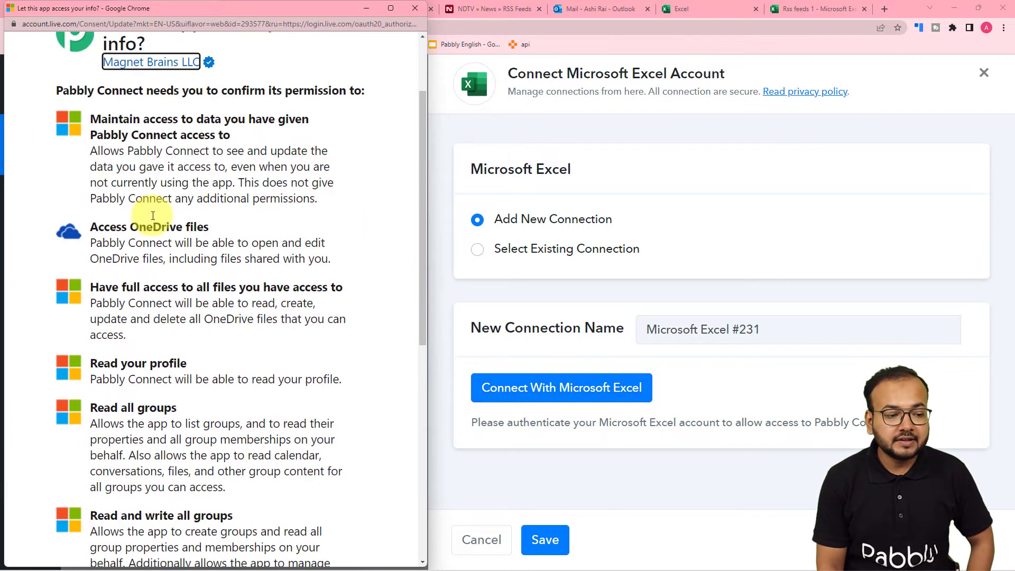
{"action": "scroll", "coordinate": [145, 206], "scroll_direction": "up", "scroll_amount": 5}
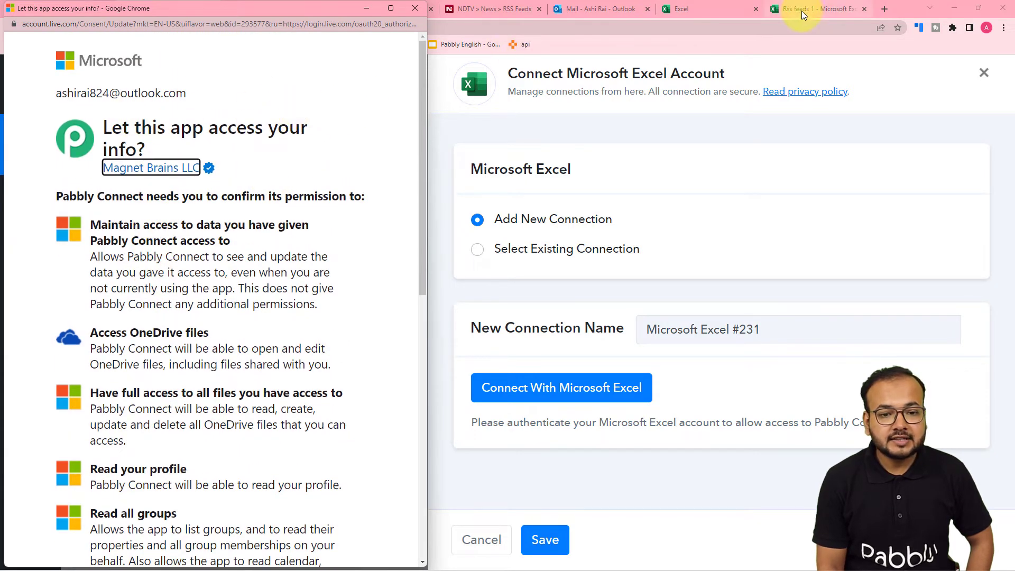
{"action": "mouse_move", "coordinate": [801, 11]}
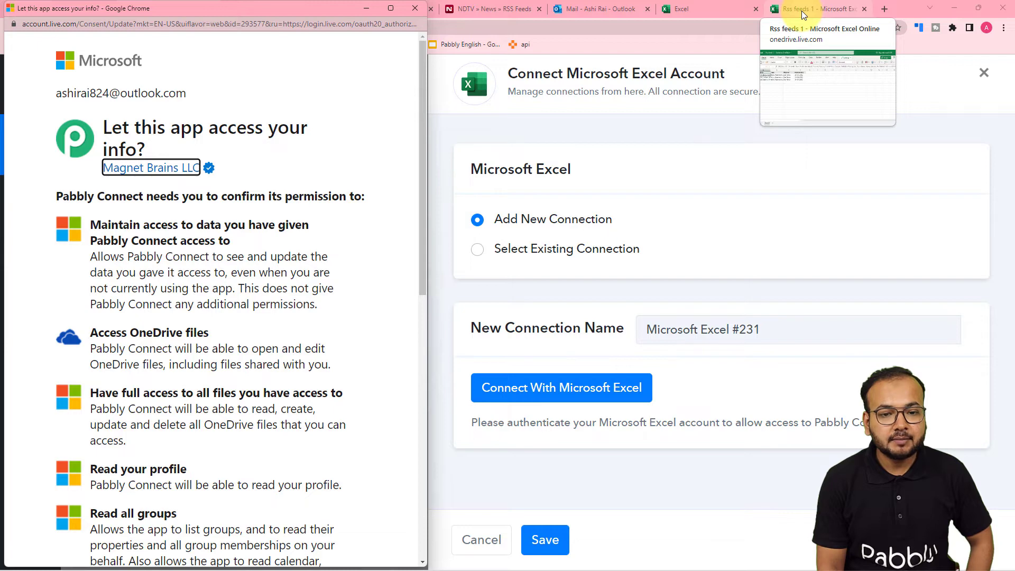
{"action": "scroll", "coordinate": [184, 236], "scroll_direction": "down", "scroll_amount": 6}
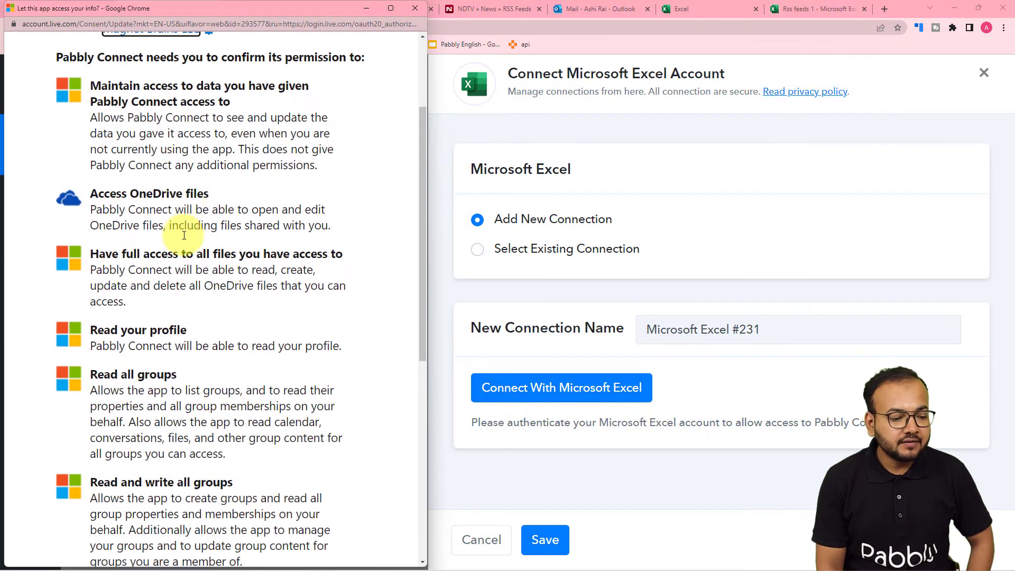
{"action": "scroll", "coordinate": [183, 236], "scroll_direction": "down", "scroll_amount": 4}
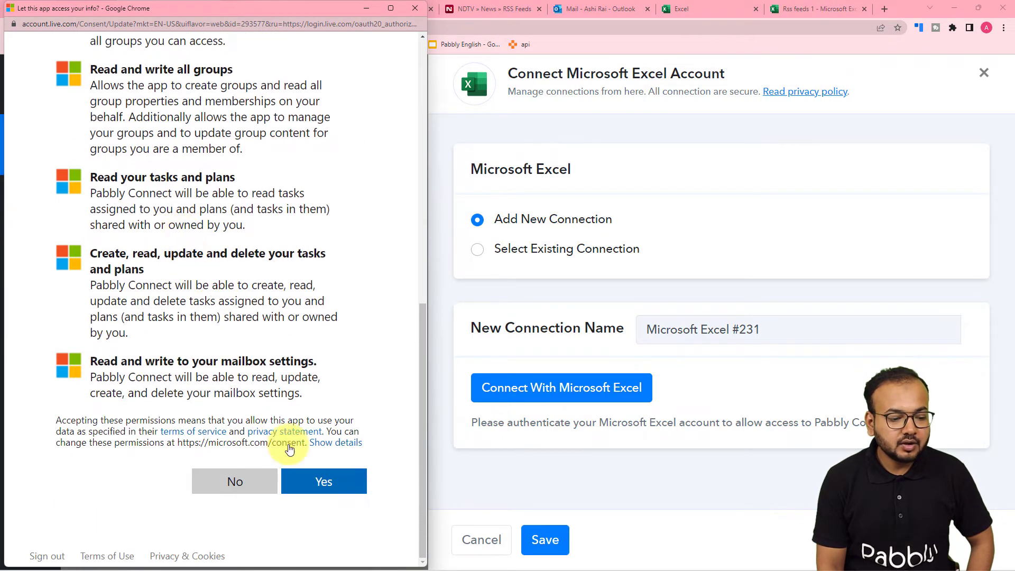
{"action": "left_click", "coordinate": [324, 485]}
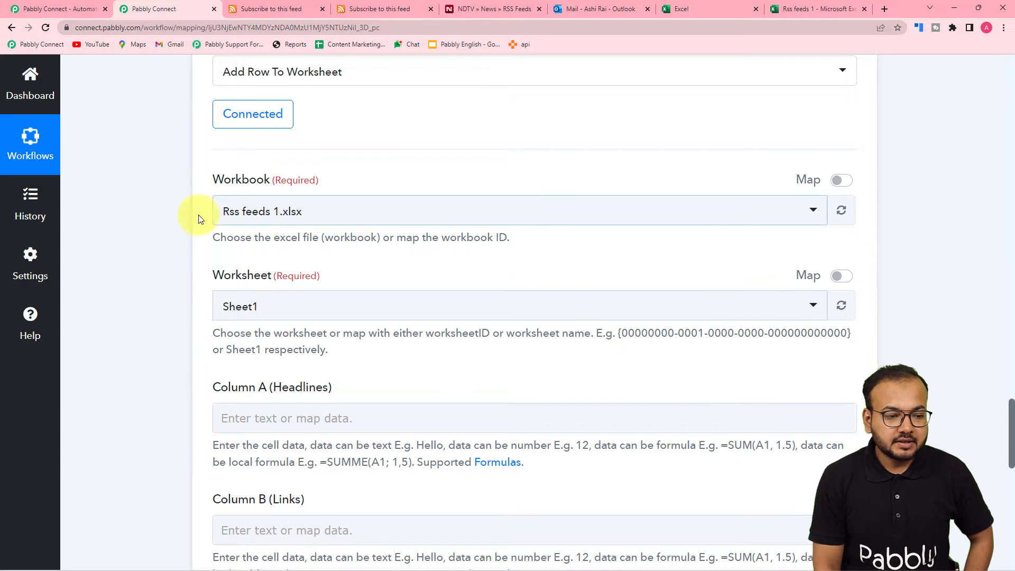
- Compare the Excel action's workbook, worksheet and column fields with the Rss feeds 1 spreadsheet, and review the Split Text step
{"action": "scroll", "coordinate": [221, 236], "scroll_direction": "down", "scroll_amount": 2}
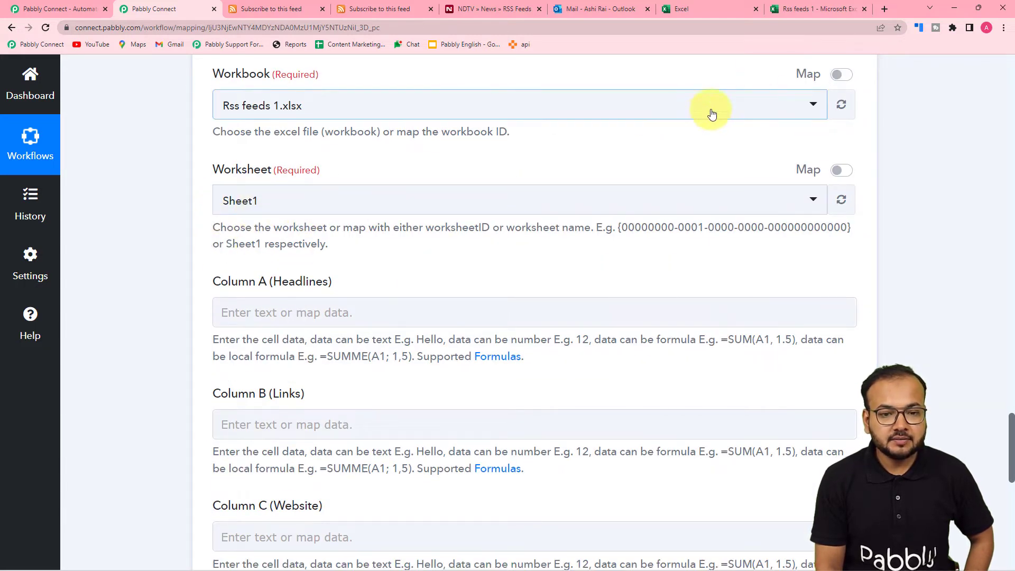
{"action": "left_click", "coordinate": [809, 8]}
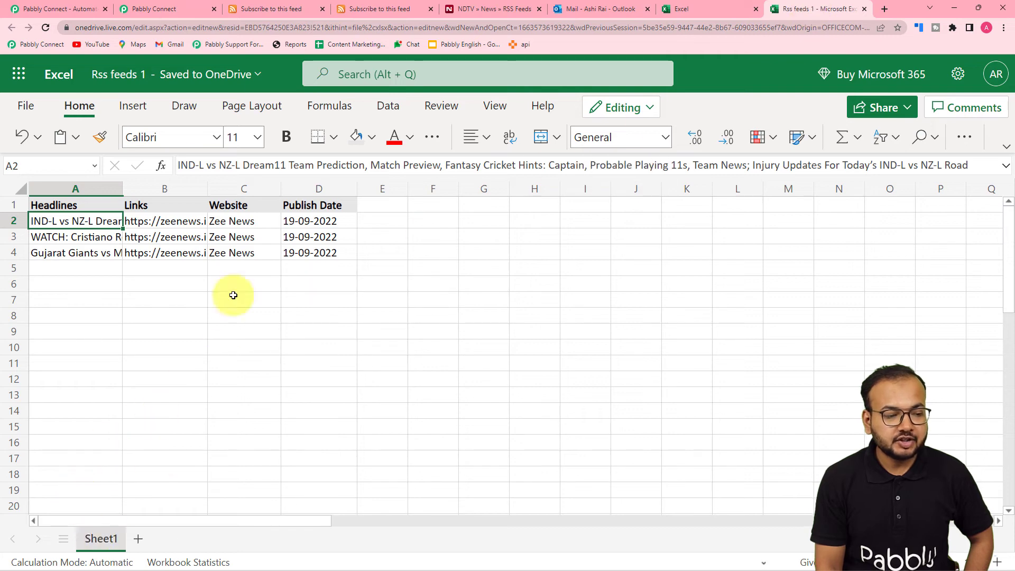
{"action": "left_click", "coordinate": [159, 9]}
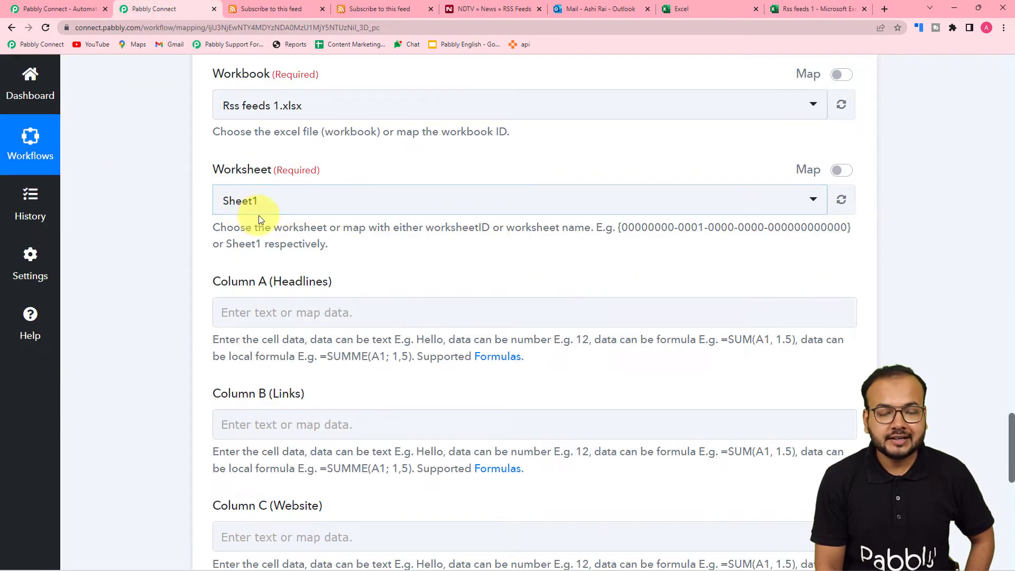
{"action": "scroll", "coordinate": [246, 244], "scroll_direction": "down", "scroll_amount": 2}
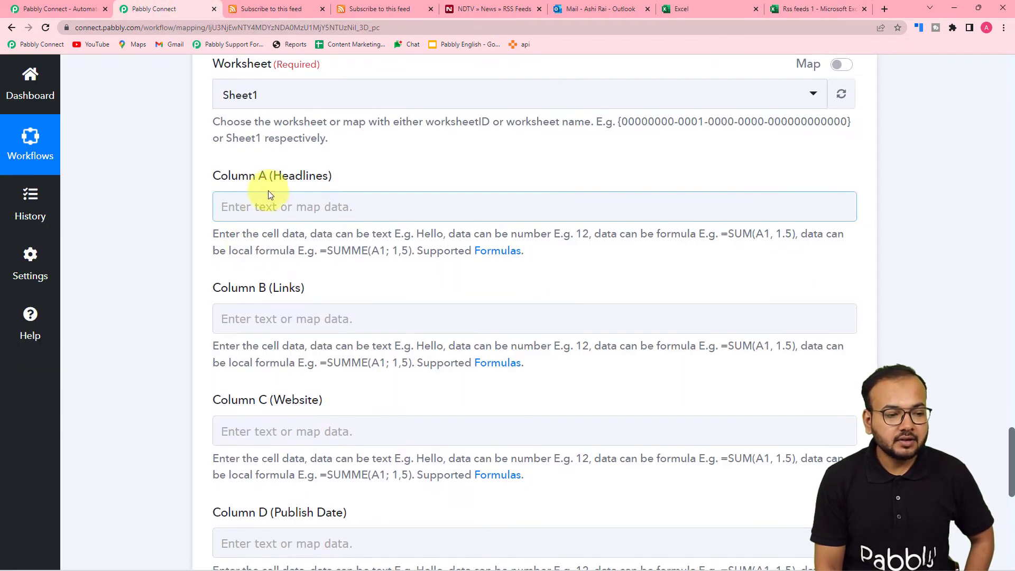
{"action": "scroll", "coordinate": [285, 407], "scroll_direction": "down", "scroll_amount": 2}
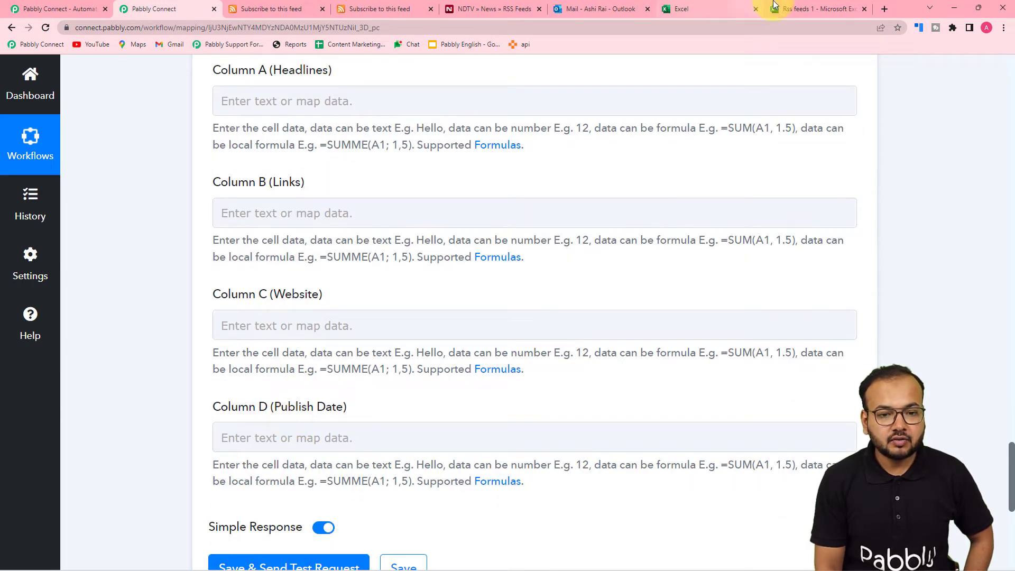
{"action": "left_click", "coordinate": [801, 12]}
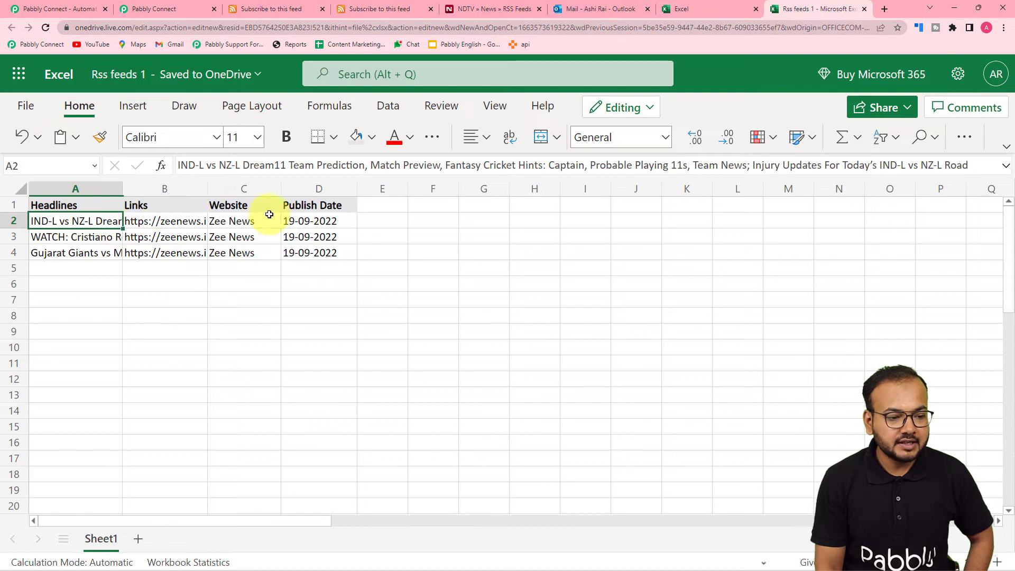
{"action": "left_click", "coordinate": [128, 10]}
{"action": "scroll", "coordinate": [122, 179], "scroll_direction": "up", "scroll_amount": 4}
{"action": "scroll", "coordinate": [143, 236], "scroll_direction": "up", "scroll_amount": 15}
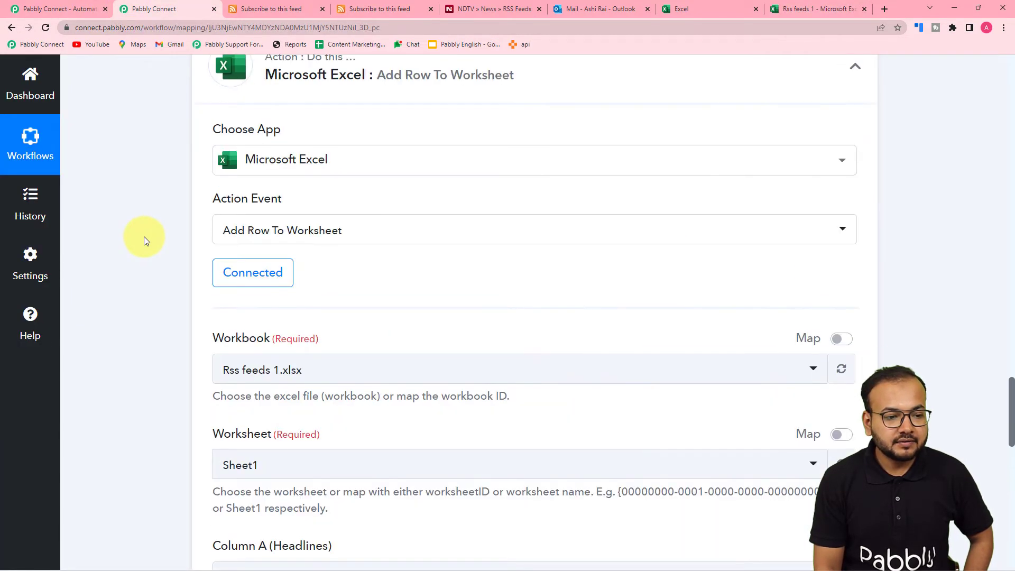
{"action": "scroll", "coordinate": [144, 237], "scroll_direction": "up", "scroll_amount": 15}
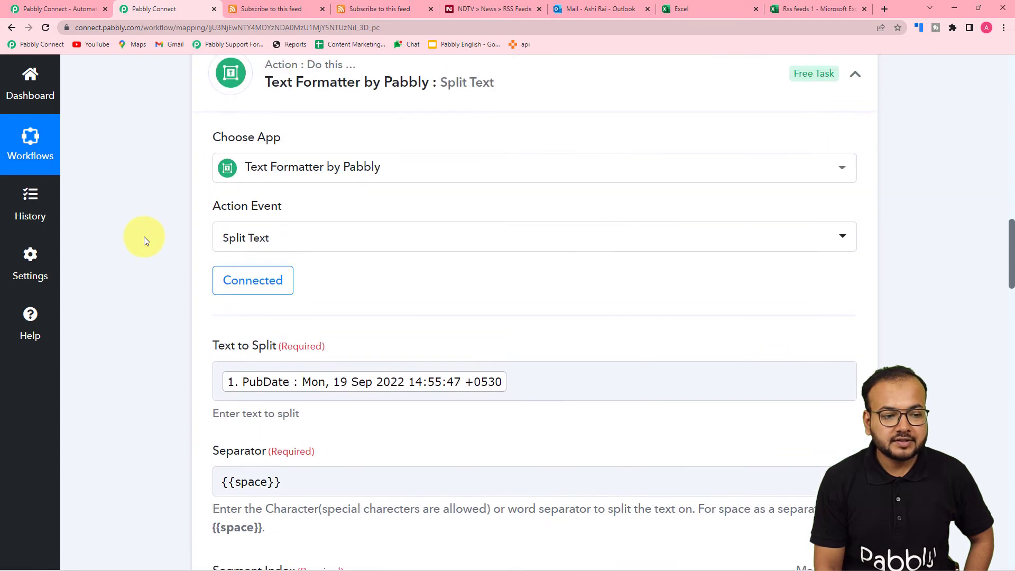
{"action": "scroll", "coordinate": [144, 236], "scroll_direction": "down", "scroll_amount": 15}
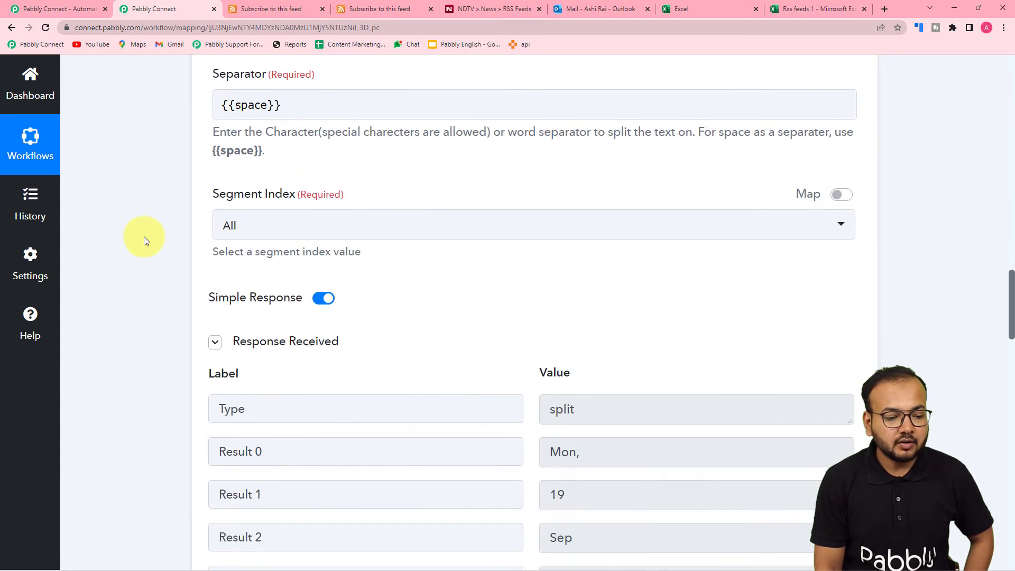
{"action": "scroll", "coordinate": [144, 236], "scroll_direction": "down", "scroll_amount": 9}
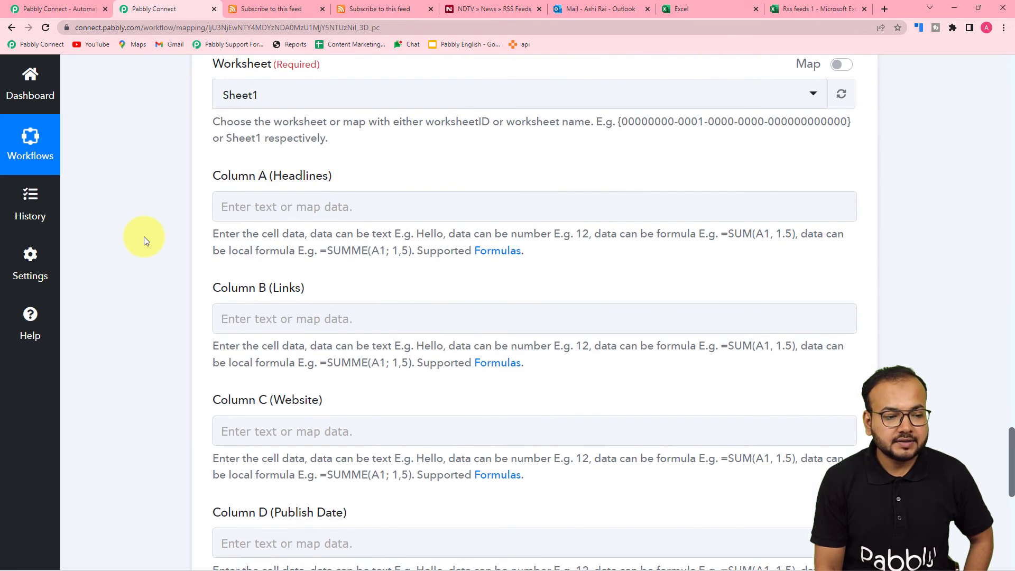
- Map the Title value from the RSS trigger into the Column A (Headlines) field
{"action": "left_click", "coordinate": [267, 202]}
{"action": "left_click", "coordinate": [290, 207]}
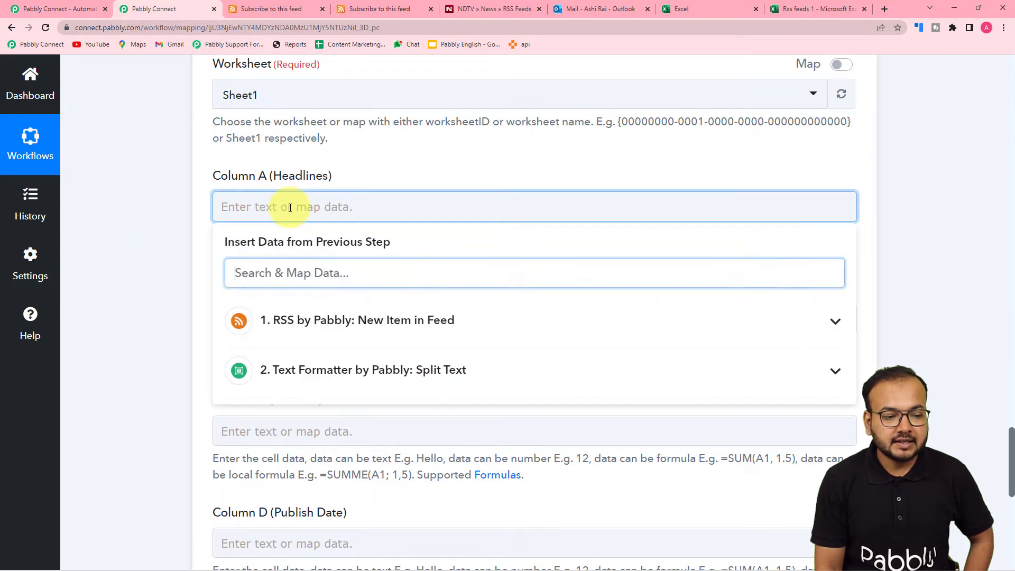
{"action": "left_click", "coordinate": [330, 330]}
{"action": "left_click", "coordinate": [305, 363]}
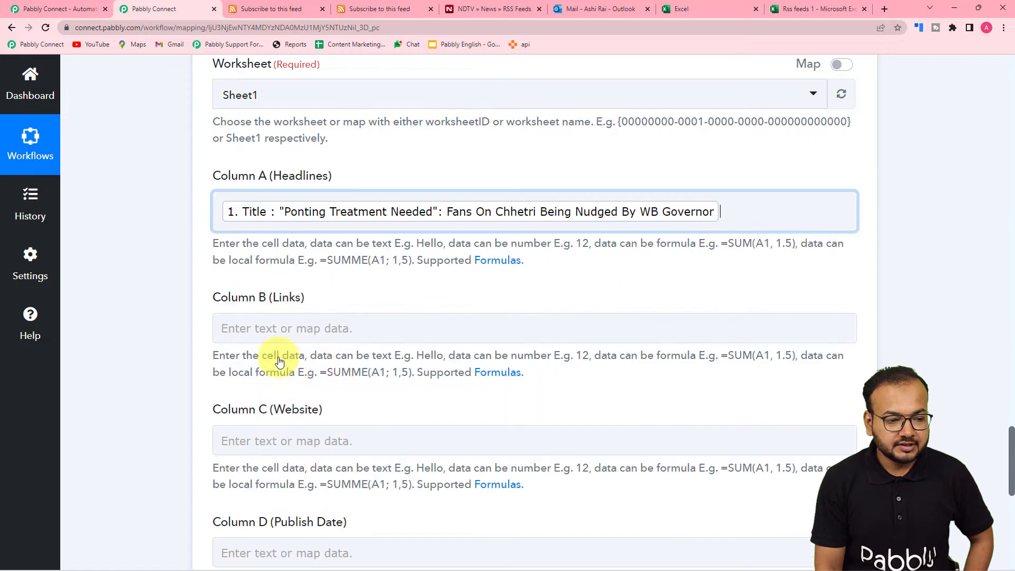
{"action": "left_click", "coordinate": [152, 305]}
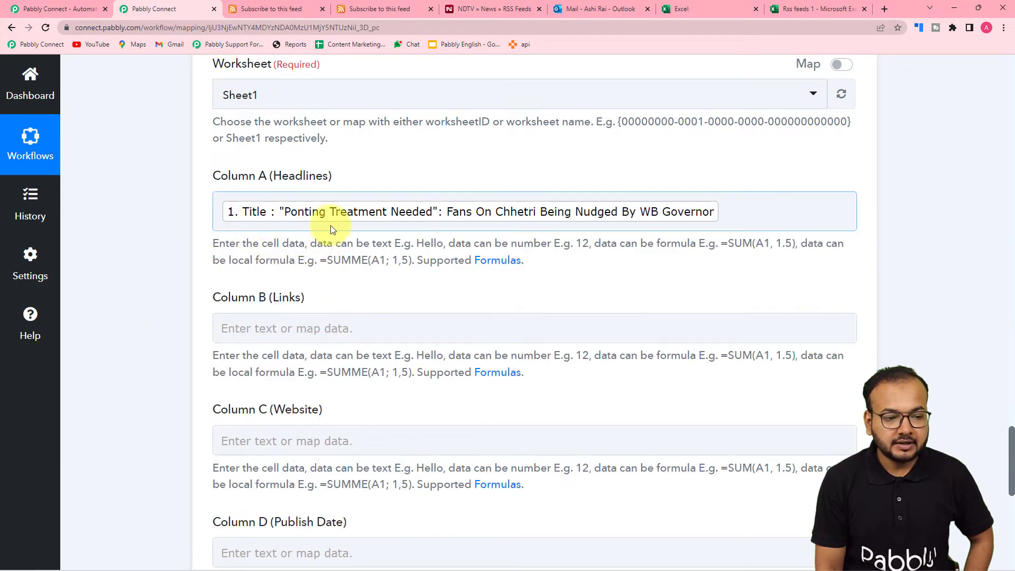
- Map the Link value from the RSS trigger into the Column B (Links) field
{"action": "scroll", "coordinate": [325, 224], "scroll_direction": "down", "scroll_amount": 2}
{"action": "left_click", "coordinate": [326, 224]}
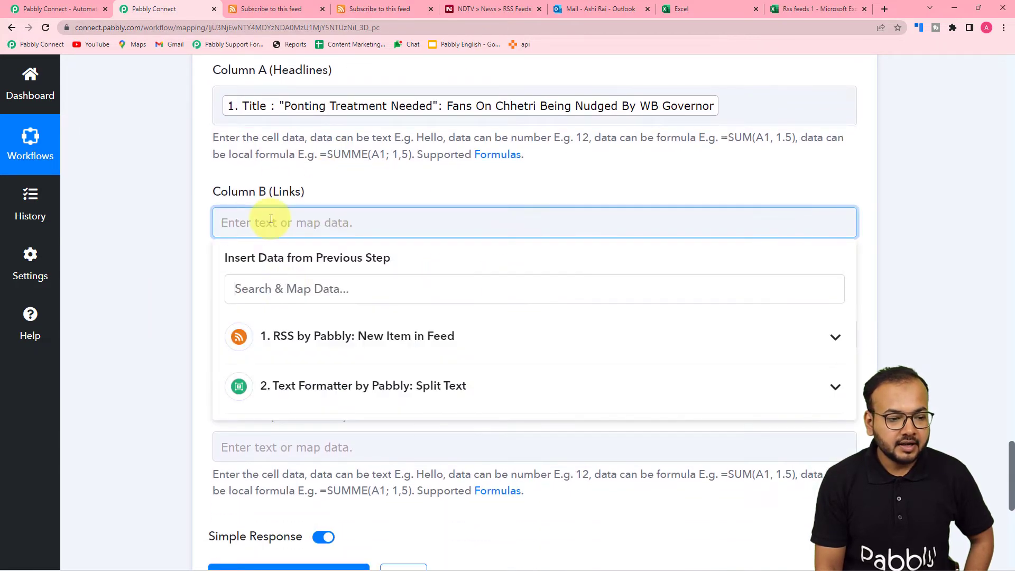
{"action": "left_click", "coordinate": [281, 337]}
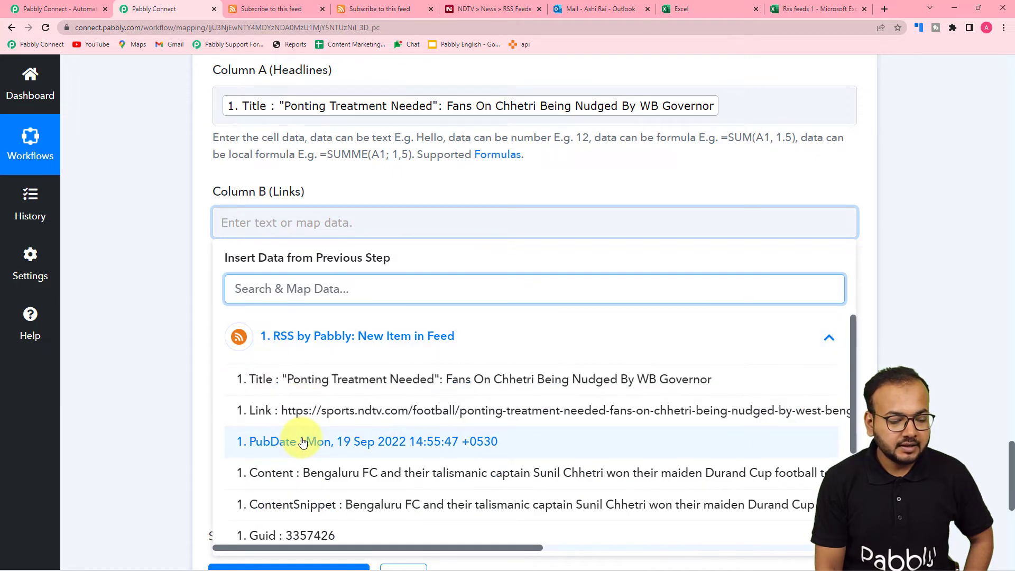
{"action": "left_click", "coordinate": [379, 411]}
{"action": "left_click", "coordinate": [172, 306]}
- Look through the RSS trigger's values for a website name that could fill the Column C (Website) field
{"action": "scroll", "coordinate": [173, 307], "scroll_direction": "down", "scroll_amount": 2}
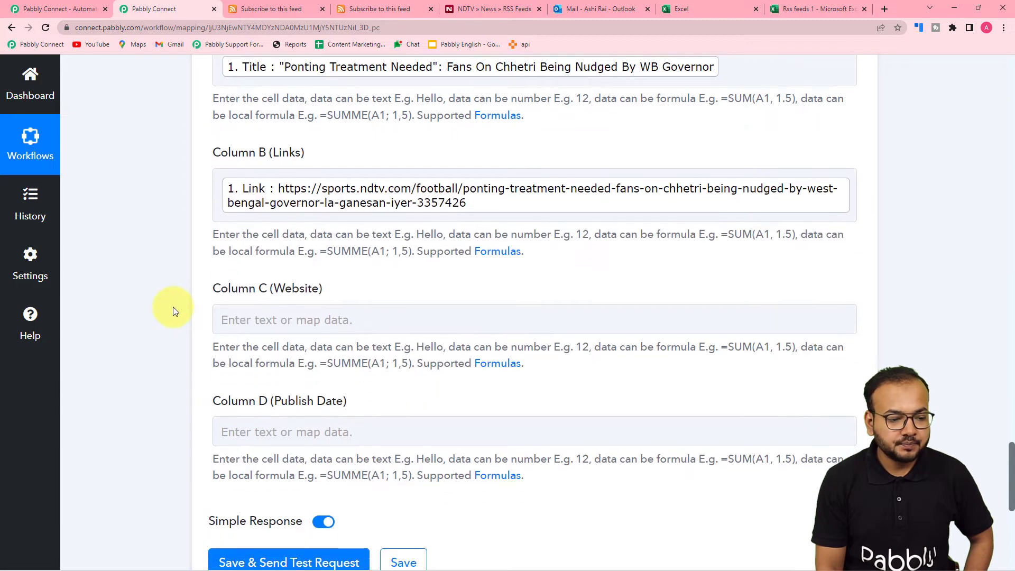
{"action": "left_click", "coordinate": [255, 264]}
{"action": "left_click", "coordinate": [267, 364]}
{"action": "scroll", "coordinate": [321, 449], "scroll_direction": "down", "scroll_amount": 1}
{"action": "scroll", "coordinate": [320, 448], "scroll_direction": "down", "scroll_amount": 2}
{"action": "scroll", "coordinate": [317, 449], "scroll_direction": "up", "scroll_amount": 5}
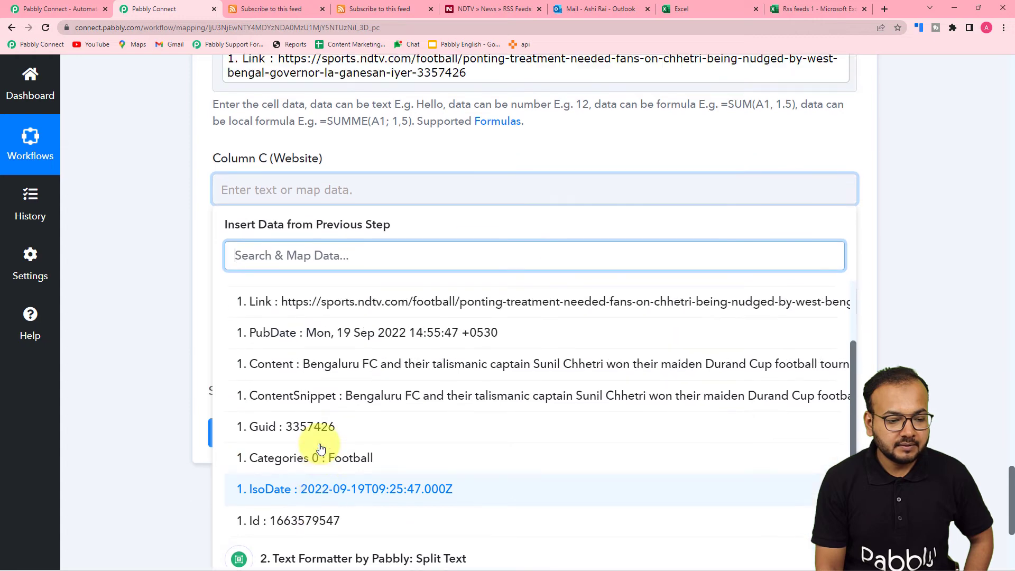
{"action": "scroll", "coordinate": [177, 436], "scroll_direction": "down", "scroll_amount": 5}
{"action": "scroll", "coordinate": [328, 415], "scroll_direction": "up", "scroll_amount": 2}
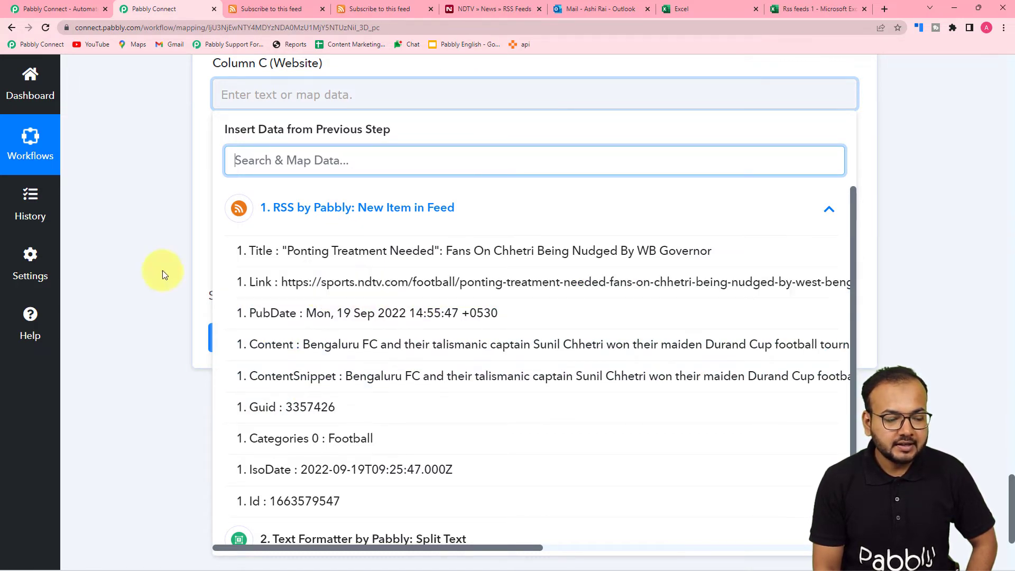
{"action": "left_click", "coordinate": [144, 255]}
- Add a Text Formatter by Pabbly action with the Split Text event directly after the RSS trigger and connect it
{"action": "scroll", "coordinate": [142, 255], "scroll_direction": "up", "scroll_amount": 15}
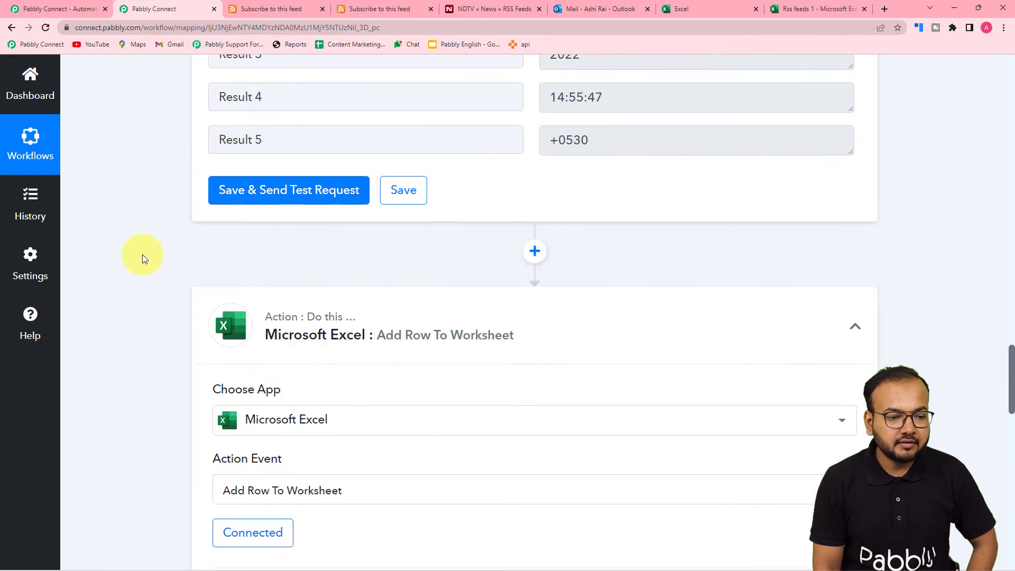
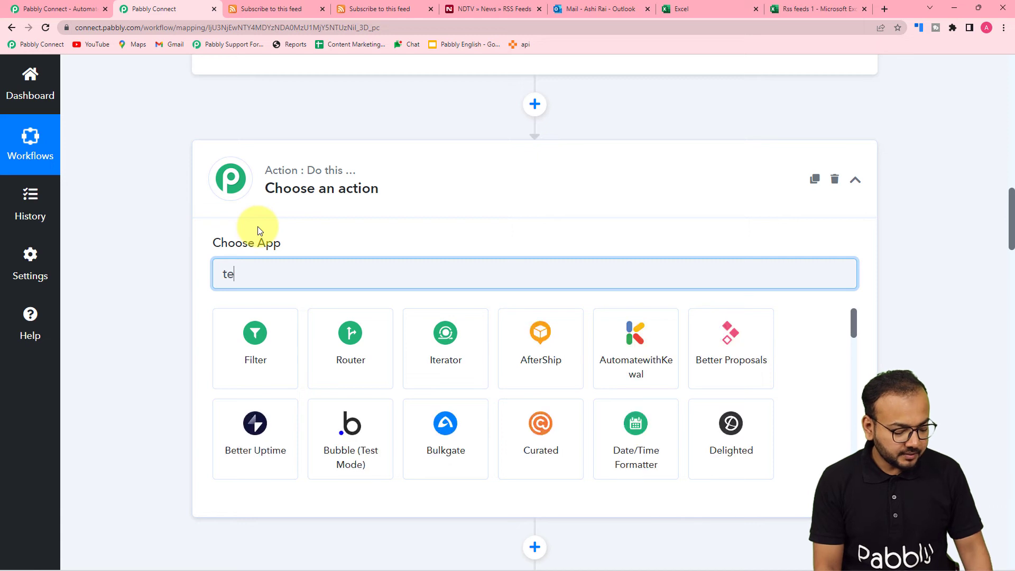
{"action": "left_click", "coordinate": [363, 375]}
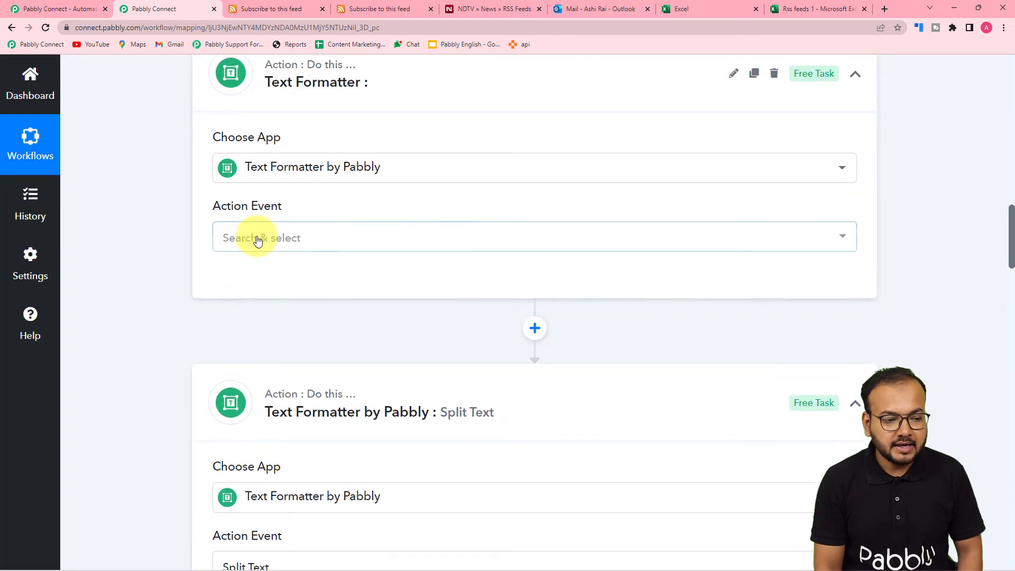
{"action": "left_click", "coordinate": [256, 237]}
{"action": "left_click", "coordinate": [254, 477]}
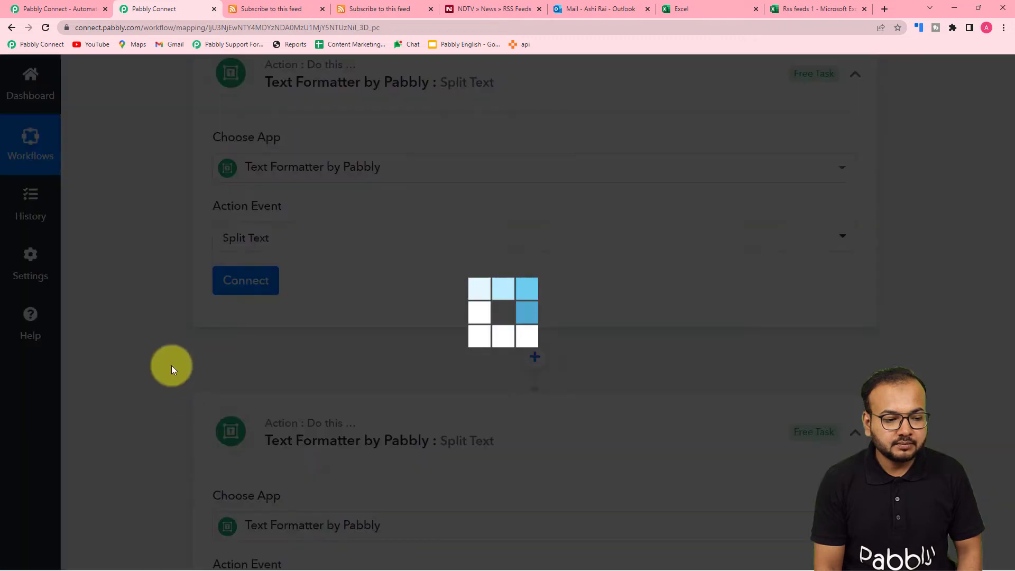
{"action": "left_click", "coordinate": [241, 276]}
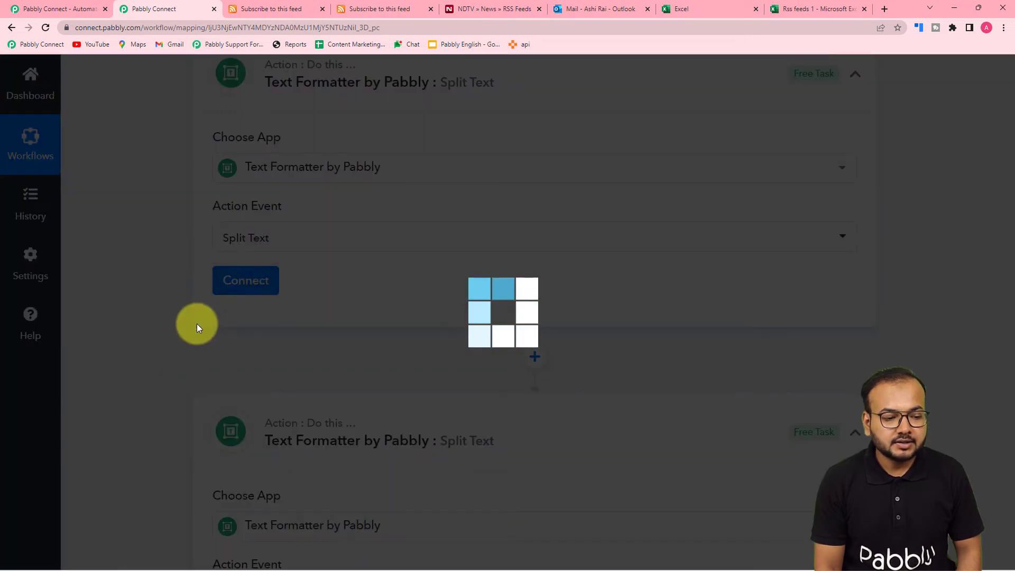
- Map the Link value from the RSS trigger into the new Split Text action's Text to Split field
{"action": "scroll", "coordinate": [197, 324], "scroll_direction": "down", "scroll_amount": 3}
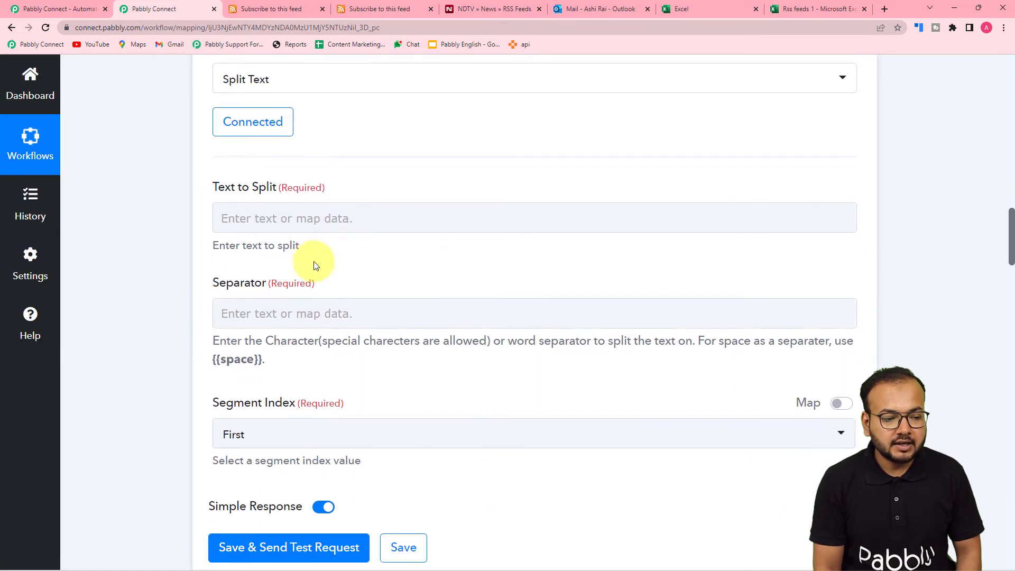
{"action": "left_click", "coordinate": [294, 225]}
{"action": "left_click", "coordinate": [290, 333]}
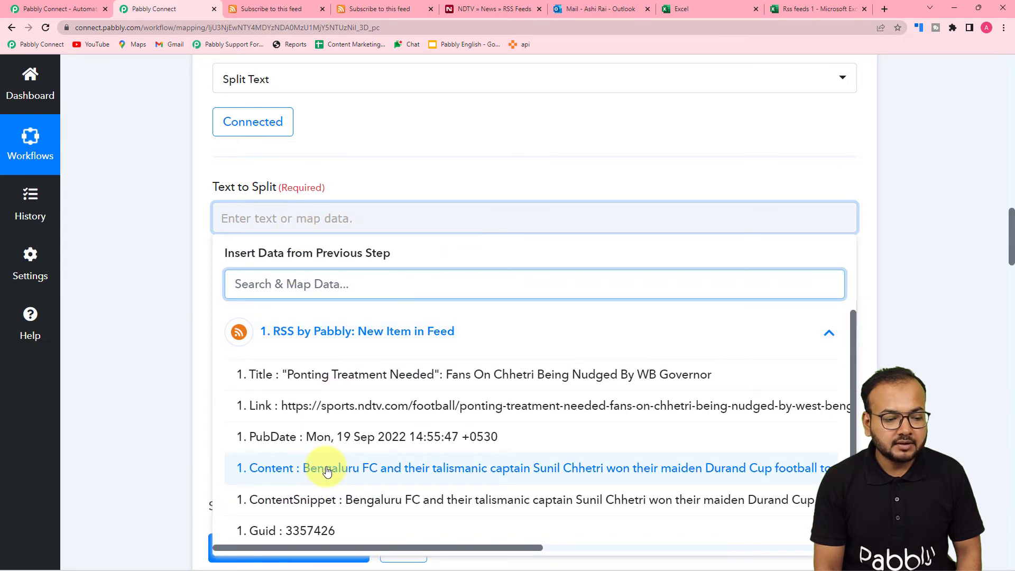
{"action": "left_click", "coordinate": [301, 410]}
{"action": "left_click", "coordinate": [180, 313]}
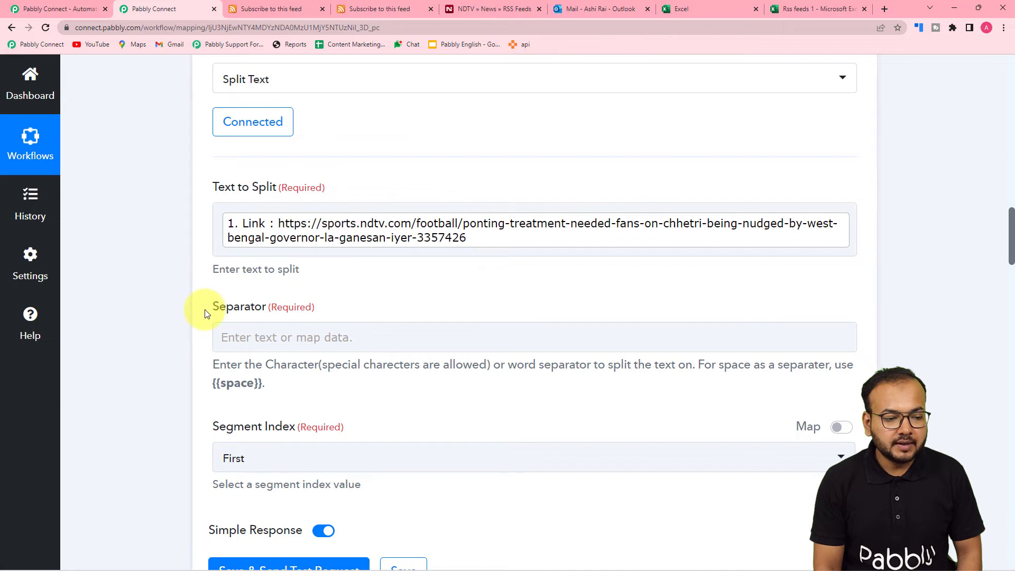
- Set the separator of the link's Split Text action to /
{"action": "scroll", "coordinate": [204, 309], "scroll_direction": "down", "scroll_amount": 2}
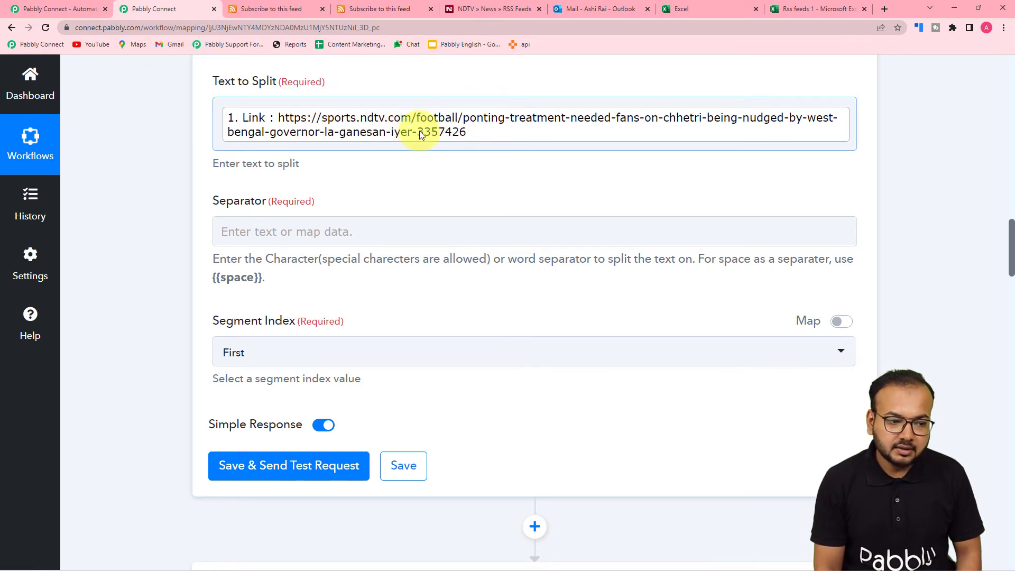
{"action": "left_click", "coordinate": [374, 229]}
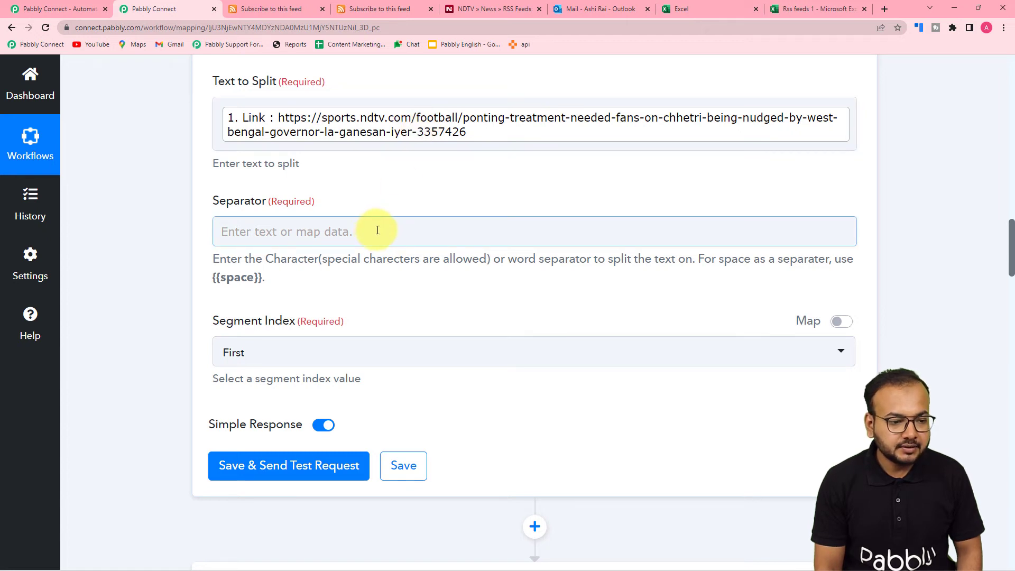
{"action": "left_click", "coordinate": [378, 230]}
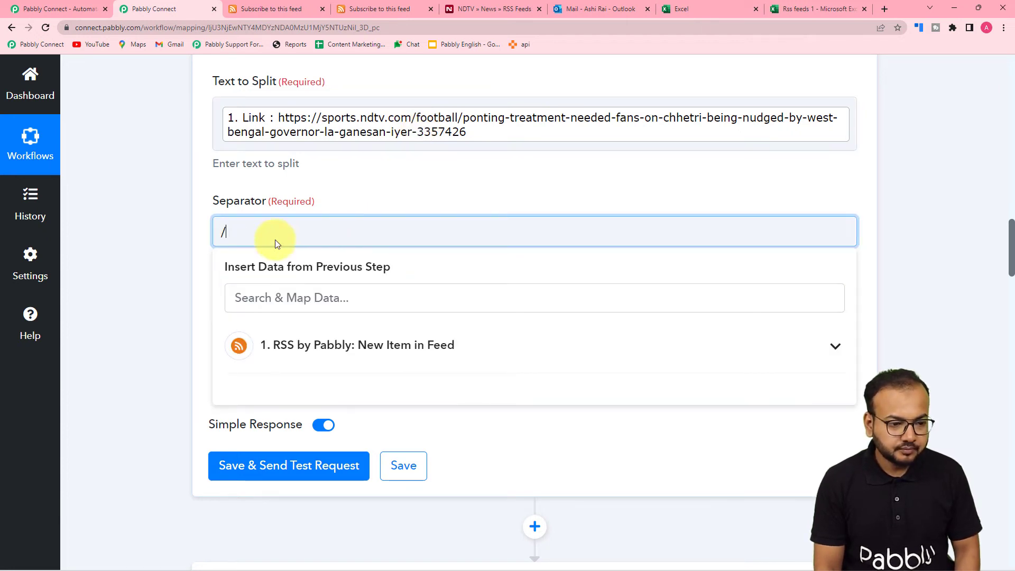
{"action": "left_click", "coordinate": [157, 229]}
{"action": "scroll", "coordinate": [314, 258], "scroll_direction": "down", "scroll_amount": 2}
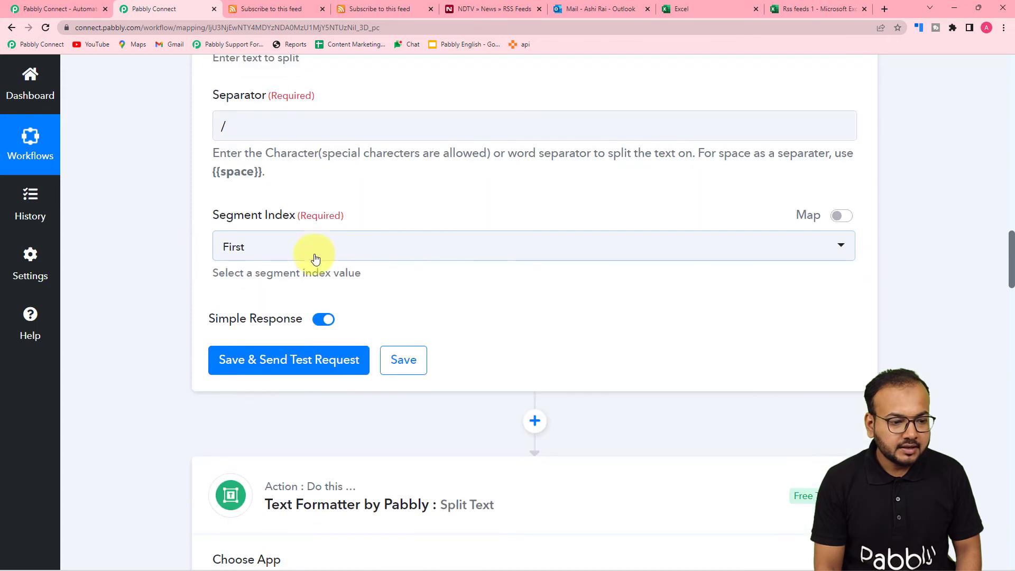
- Set the segment index to Second to Last, send a test request and check the result
{"action": "left_click", "coordinate": [314, 252]}
{"action": "scroll", "coordinate": [175, 268], "scroll_direction": "up", "scroll_amount": 2}
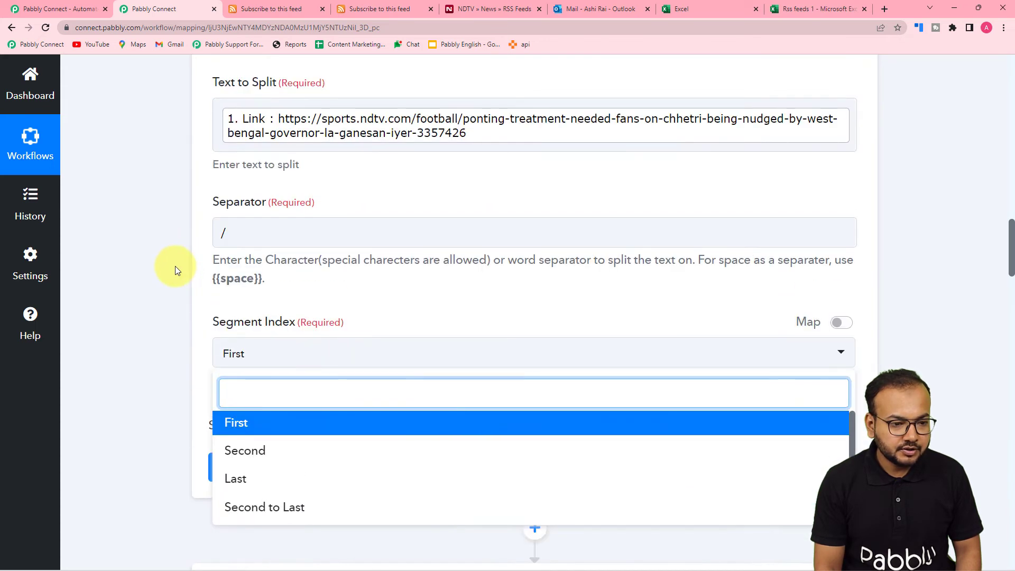
{"action": "scroll", "coordinate": [176, 270], "scroll_direction": "up", "scroll_amount": 1}
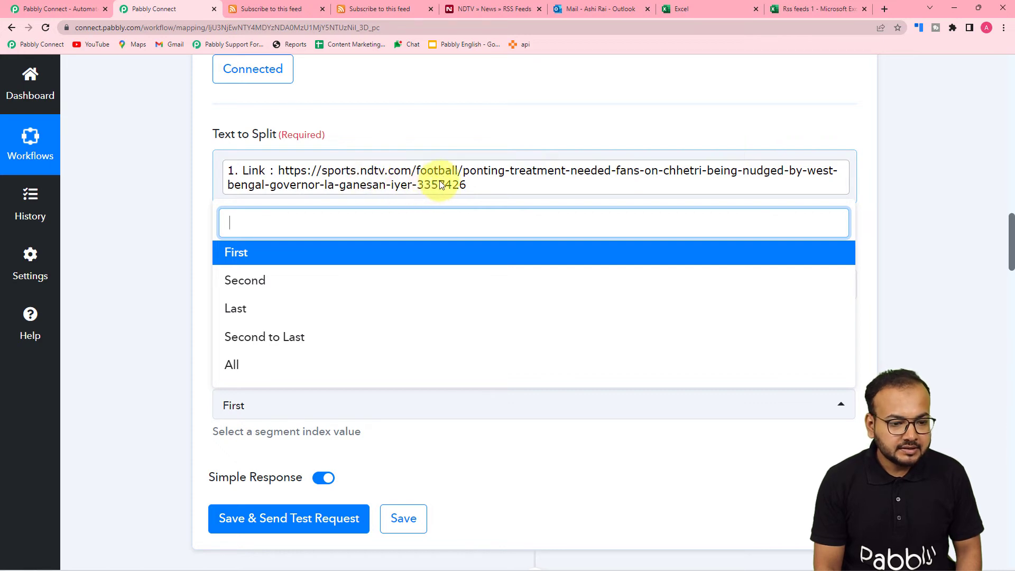
{"action": "left_click", "coordinate": [271, 339]}
{"action": "scroll", "coordinate": [164, 330], "scroll_direction": "down", "scroll_amount": 5}
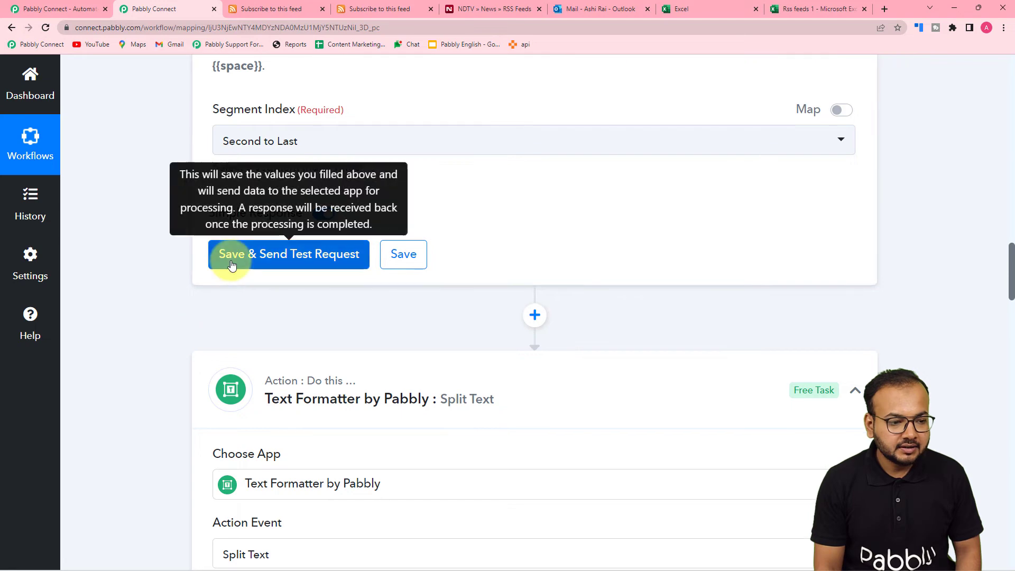
{"action": "left_click", "coordinate": [229, 255]}
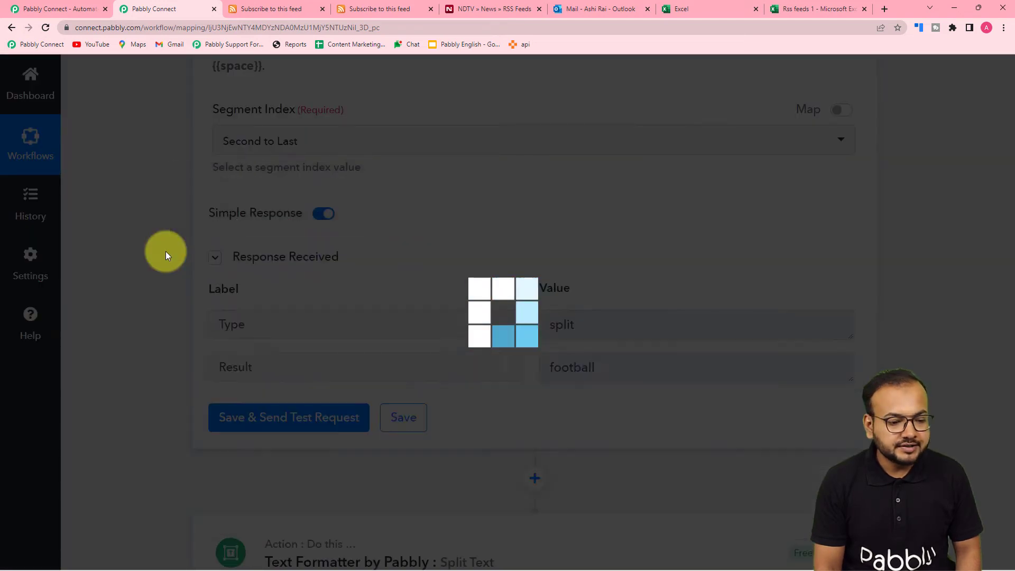
{"action": "scroll", "coordinate": [453, 426], "scroll_direction": "up", "scroll_amount": 3}
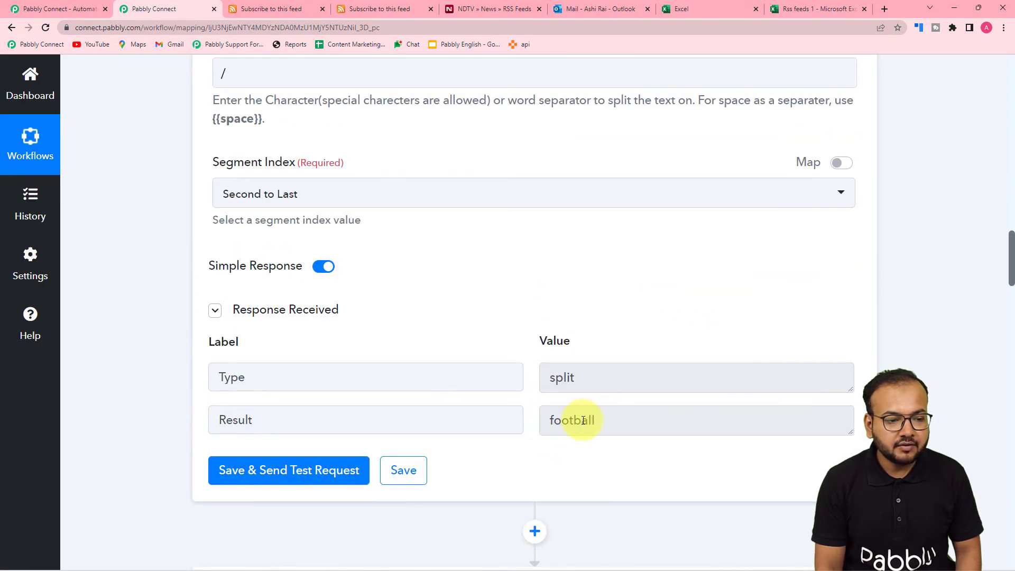
- Set the link split's segment index to All, send a test request and review the returned segments
{"action": "scroll", "coordinate": [517, 414], "scroll_direction": "up", "scroll_amount": 1}
{"action": "left_click", "coordinate": [349, 359]}
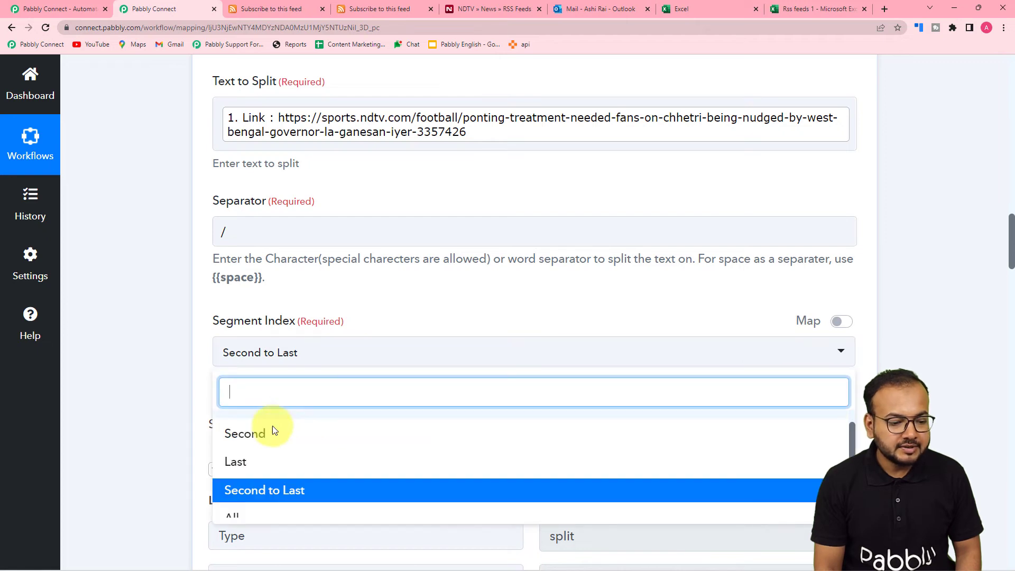
{"action": "left_click", "coordinate": [269, 433]}
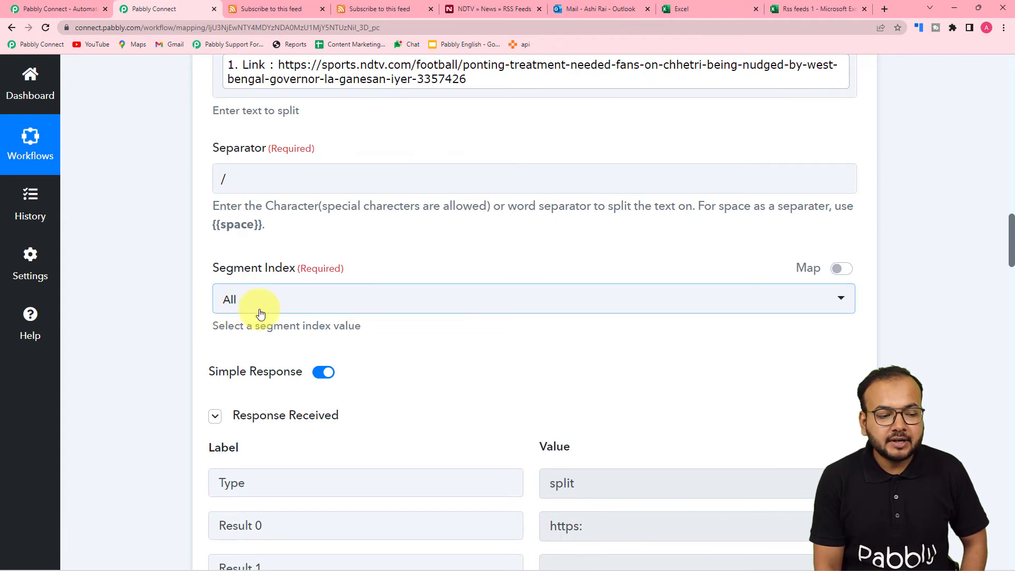
{"action": "scroll", "coordinate": [259, 312], "scroll_direction": "down", "scroll_amount": 2}
{"action": "scroll", "coordinate": [259, 313], "scroll_direction": "down", "scroll_amount": 3}
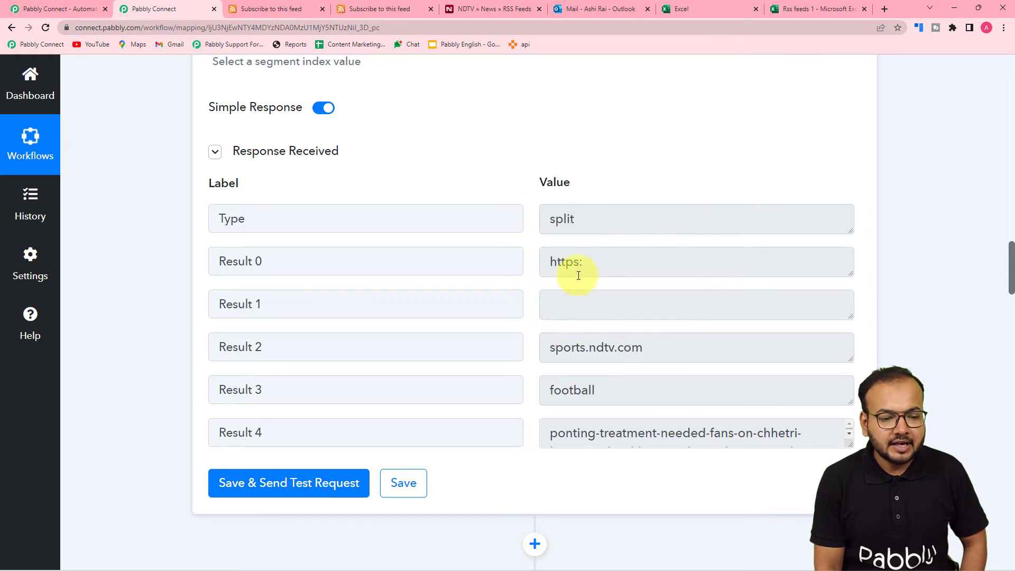
- Try to map a value from the earlier workflow steps into the Excel action's Column C (Website) field
{"action": "scroll", "coordinate": [142, 388], "scroll_direction": "down", "scroll_amount": 19}
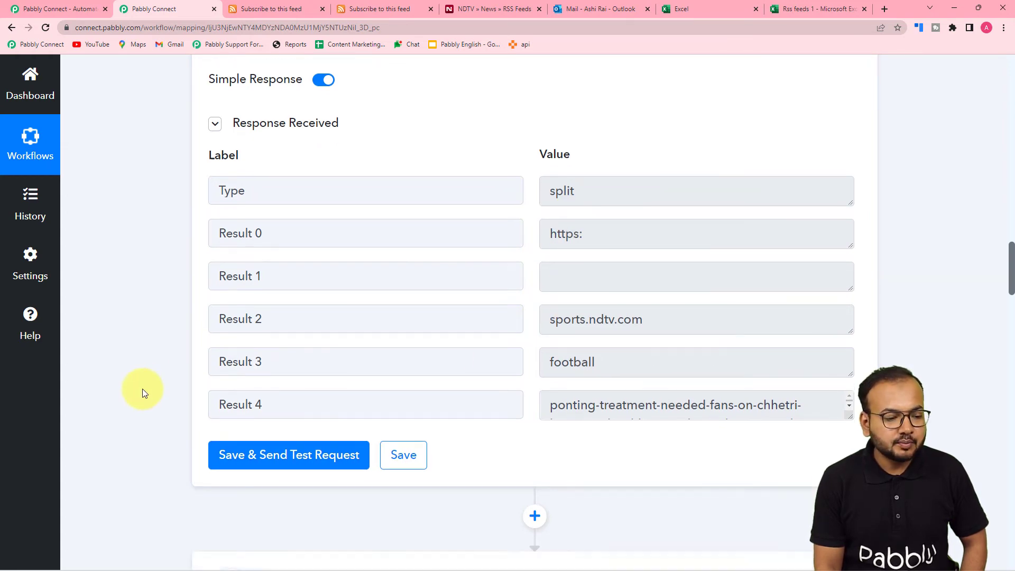
{"action": "scroll", "coordinate": [142, 388], "scroll_direction": "down", "scroll_amount": 16}
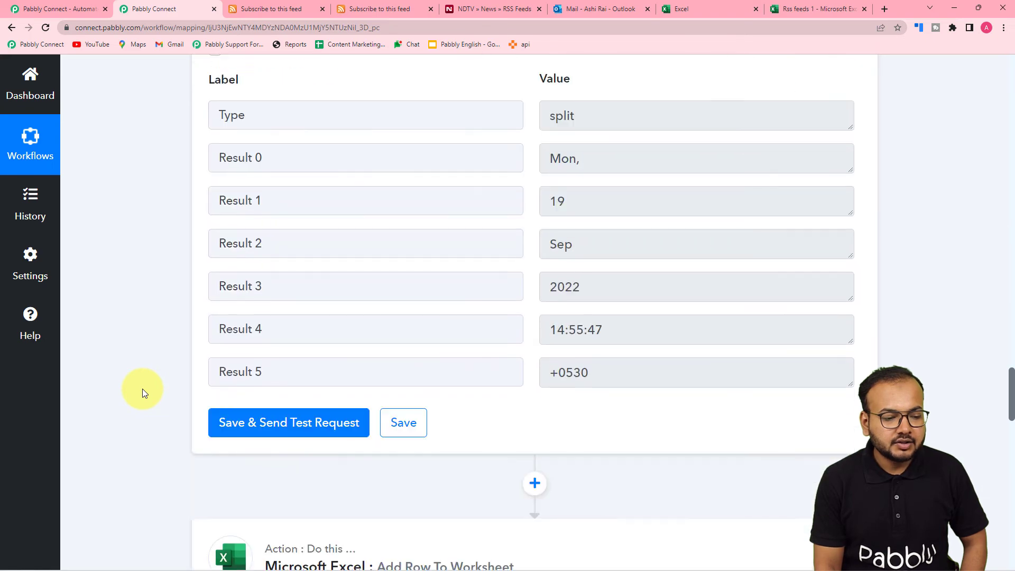
{"action": "scroll", "coordinate": [142, 388], "scroll_direction": "down", "scroll_amount": 6}
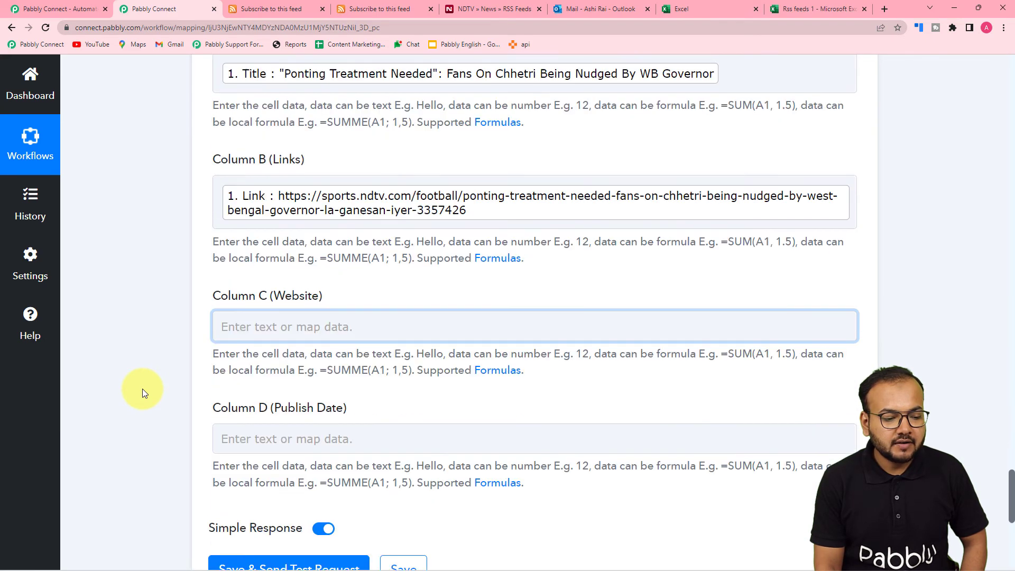
{"action": "left_click", "coordinate": [243, 322]}
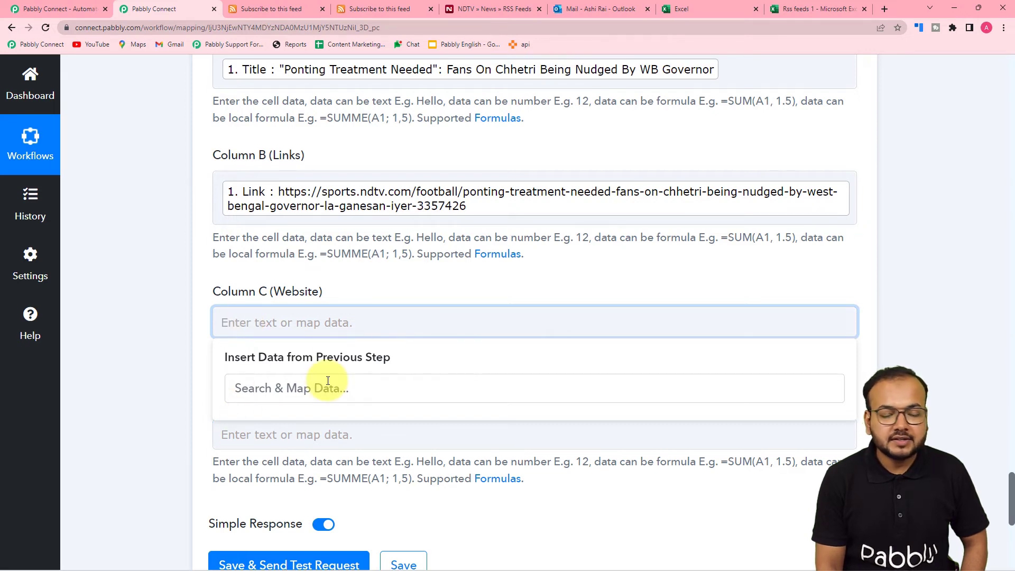
{"action": "left_click", "coordinate": [142, 340]}
- Save the Excel action's connection again with the existing connection Microsoft Excel #231
{"action": "scroll", "coordinate": [141, 340], "scroll_direction": "up", "scroll_amount": 2}
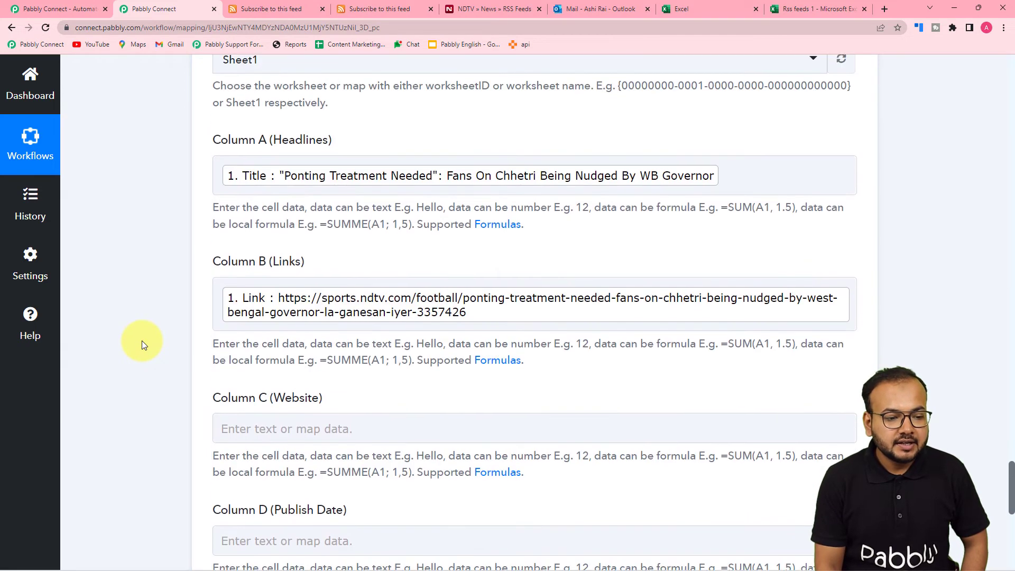
{"action": "scroll", "coordinate": [141, 340], "scroll_direction": "up", "scroll_amount": 7}
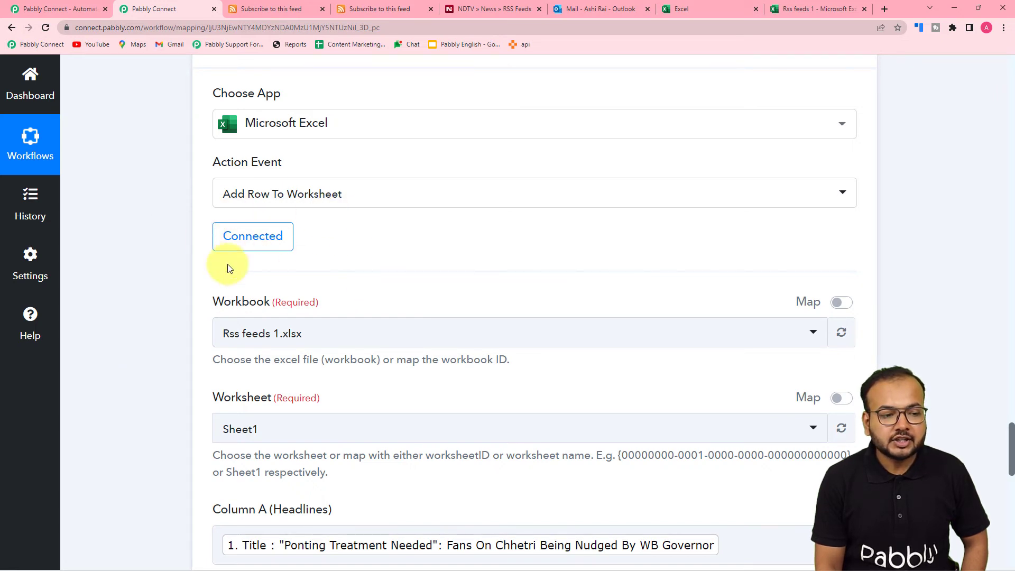
{"action": "left_click", "coordinate": [263, 243]}
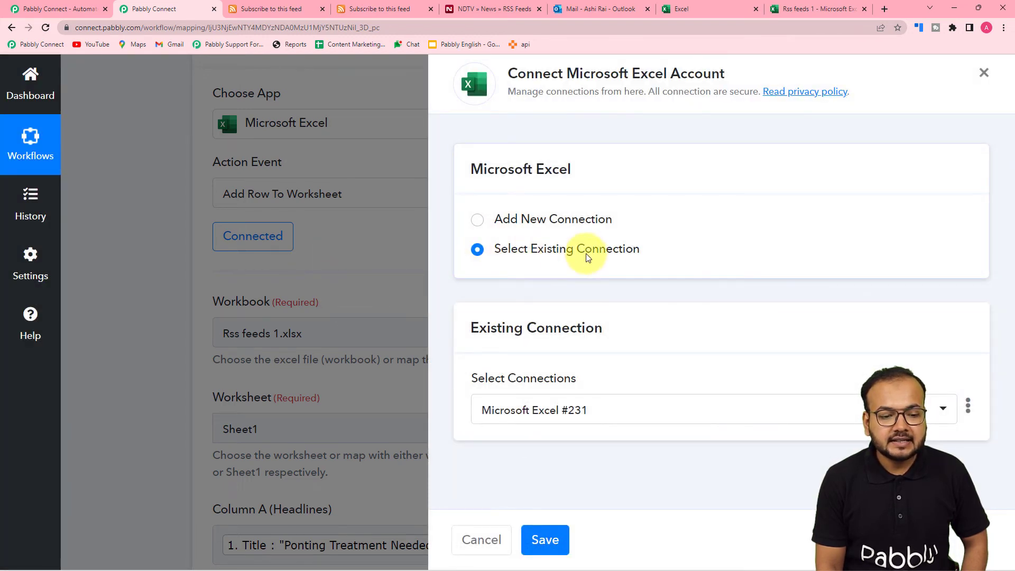
{"action": "left_click", "coordinate": [544, 538]}
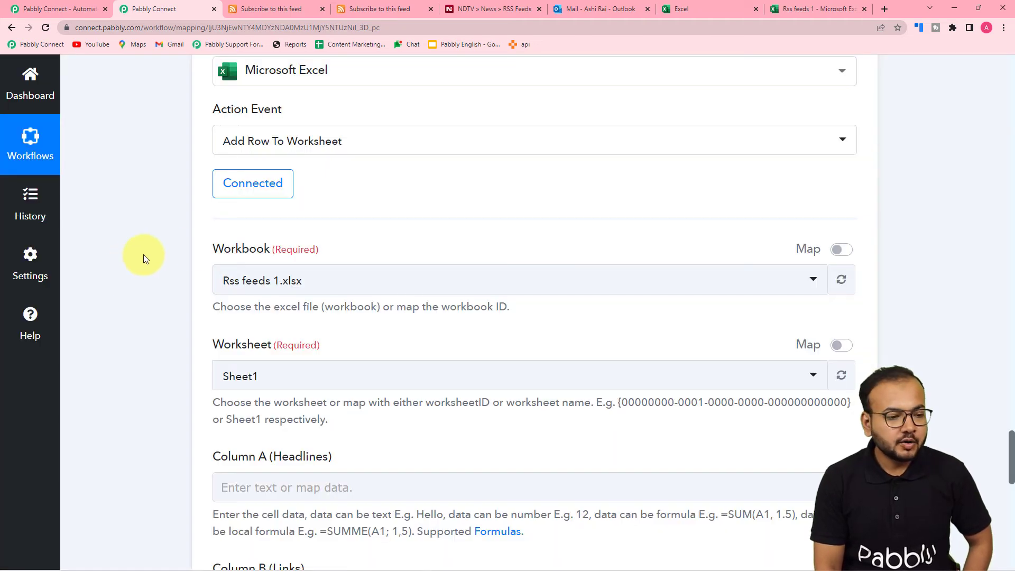
- Map the RSS trigger's Title value into the emptied Column A (Headlines) field again
{"action": "scroll", "coordinate": [183, 254], "scroll_direction": "down", "scroll_amount": 6}
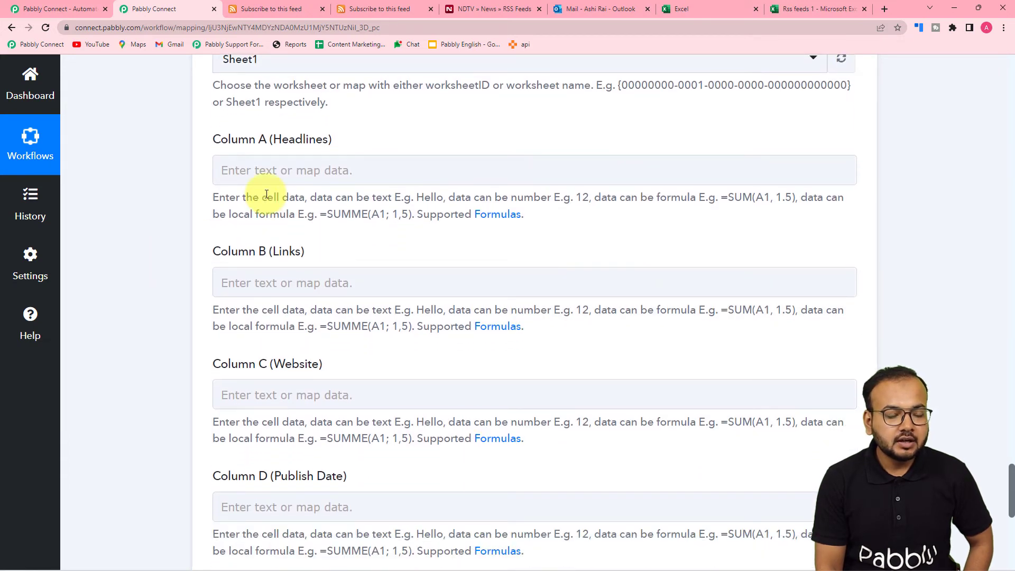
{"action": "left_click", "coordinate": [306, 175]}
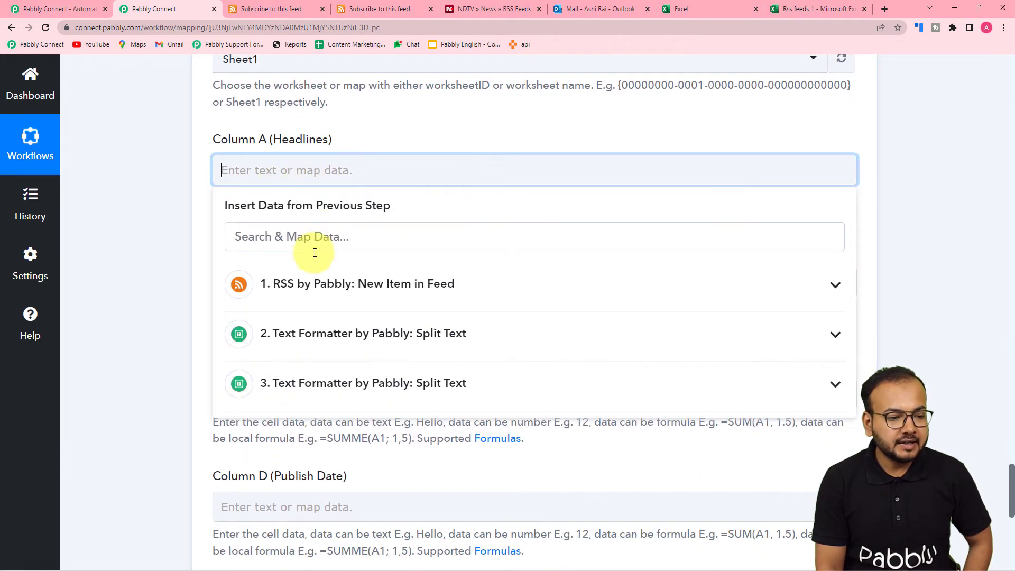
{"action": "left_click", "coordinate": [294, 284]}
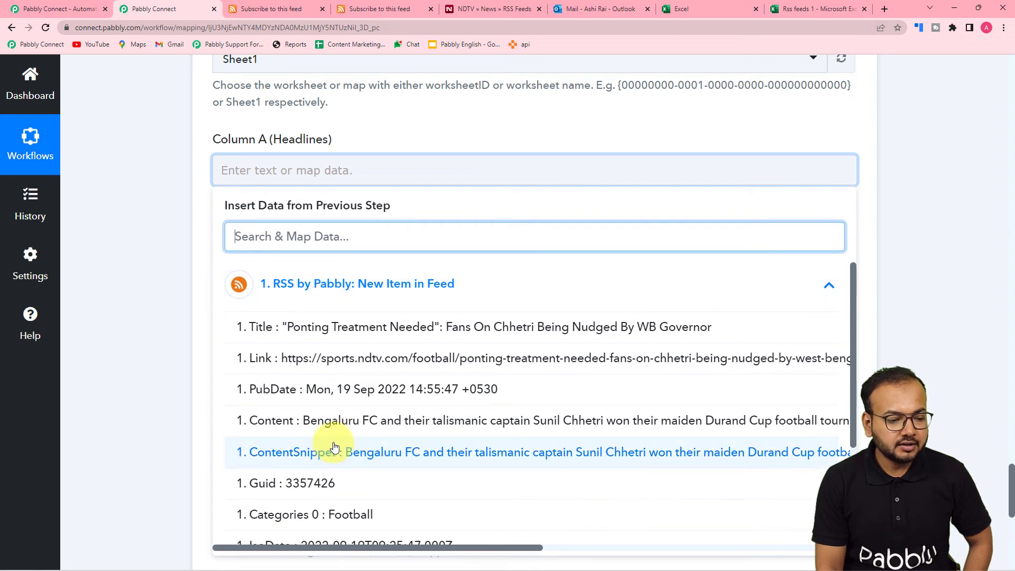
{"action": "left_click", "coordinate": [313, 336]}
{"action": "left_click", "coordinate": [164, 281]}
{"action": "scroll", "coordinate": [164, 281], "scroll_direction": "down", "scroll_amount": 1}
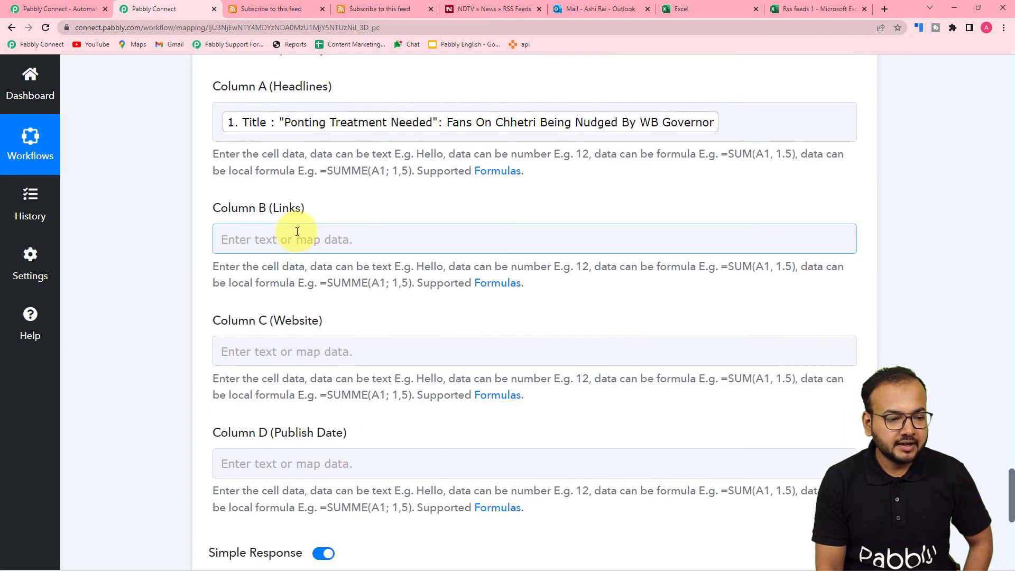
- Map the RSS trigger's Link value into the Excel action's Column B (Links) field
{"action": "left_click", "coordinate": [297, 231]}
{"action": "left_click", "coordinate": [312, 353]}
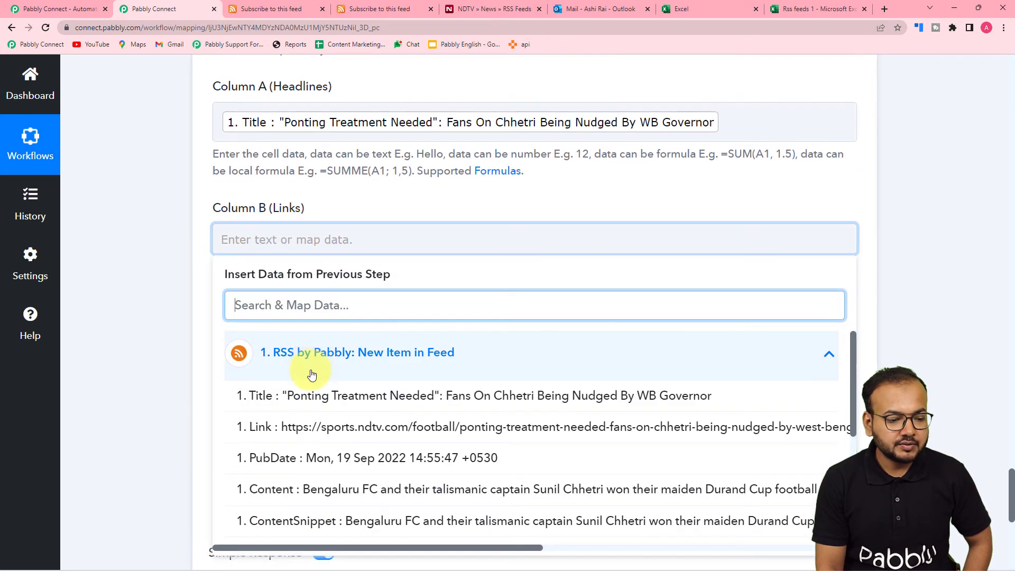
{"action": "left_click", "coordinate": [309, 427]}
{"action": "left_click", "coordinate": [169, 358]}
- Map Result 0 (https:) and Result 2 (sports.ndtv.com) from the link split in step 2 into the Column C (Website) field
{"action": "scroll", "coordinate": [168, 357], "scroll_direction": "down", "scroll_amount": 2}
{"action": "left_click", "coordinate": [273, 216]}
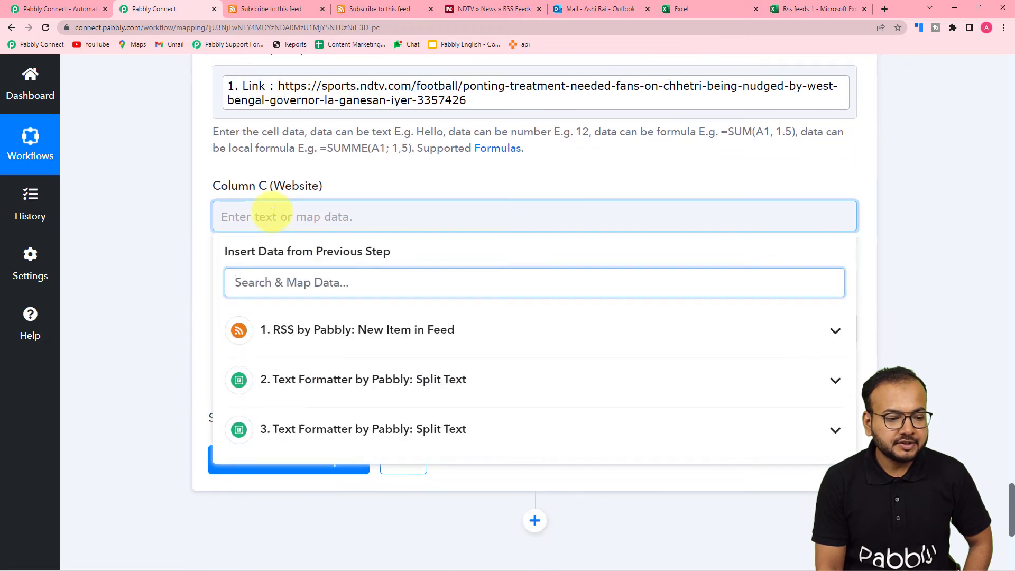
{"action": "left_click", "coordinate": [320, 404]}
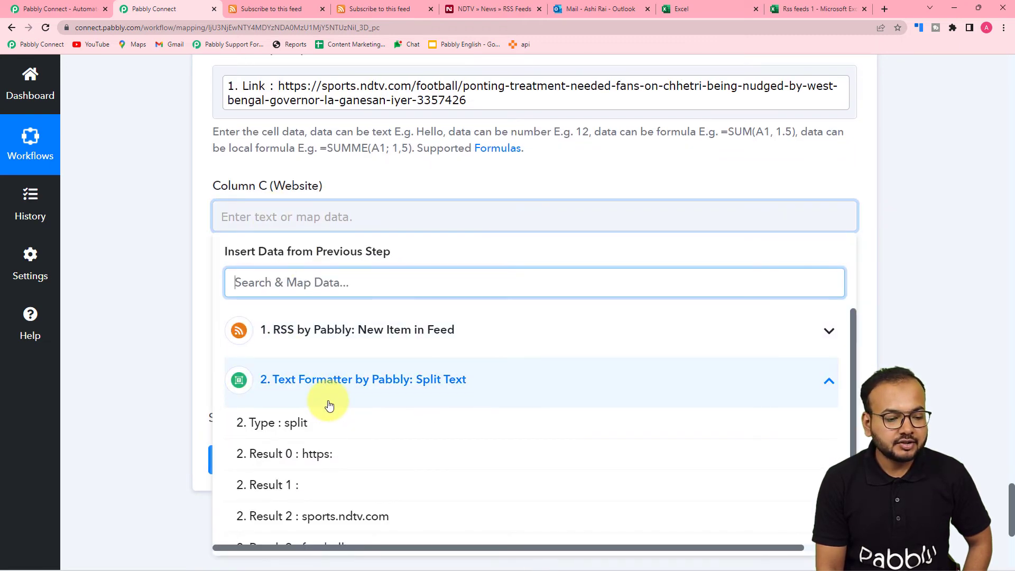
{"action": "left_click", "coordinate": [315, 455]}
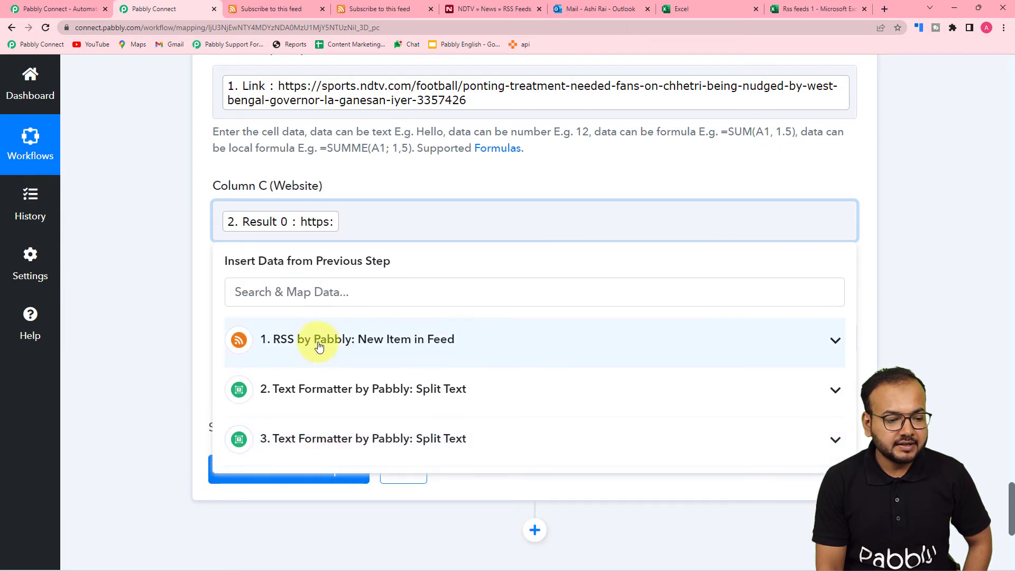
{"action": "left_click", "coordinate": [309, 392]}
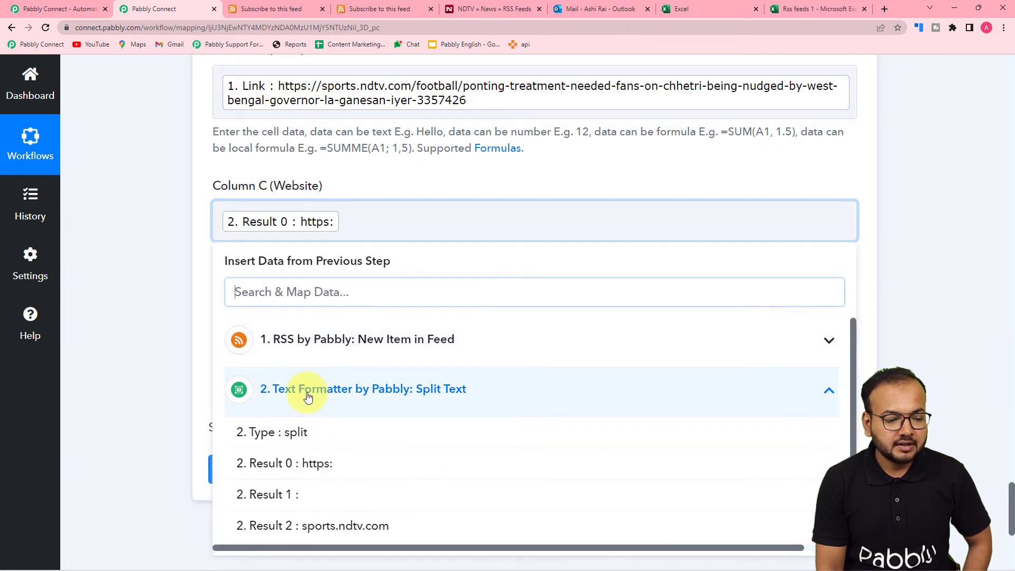
{"action": "left_click", "coordinate": [307, 524]}
{"action": "left_click", "coordinate": [158, 320]}
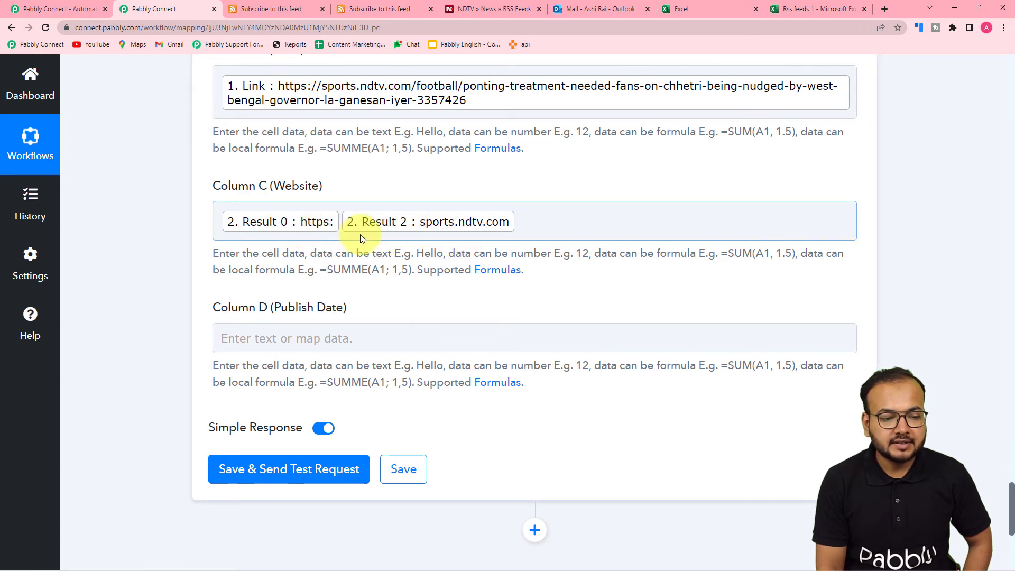
- Map Result 0 (Mon,) and Result 1 (19) from the date split in step 3 into the Column D (Publish Date) field
{"action": "scroll", "coordinate": [393, 239], "scroll_direction": "down", "scroll_amount": 2}
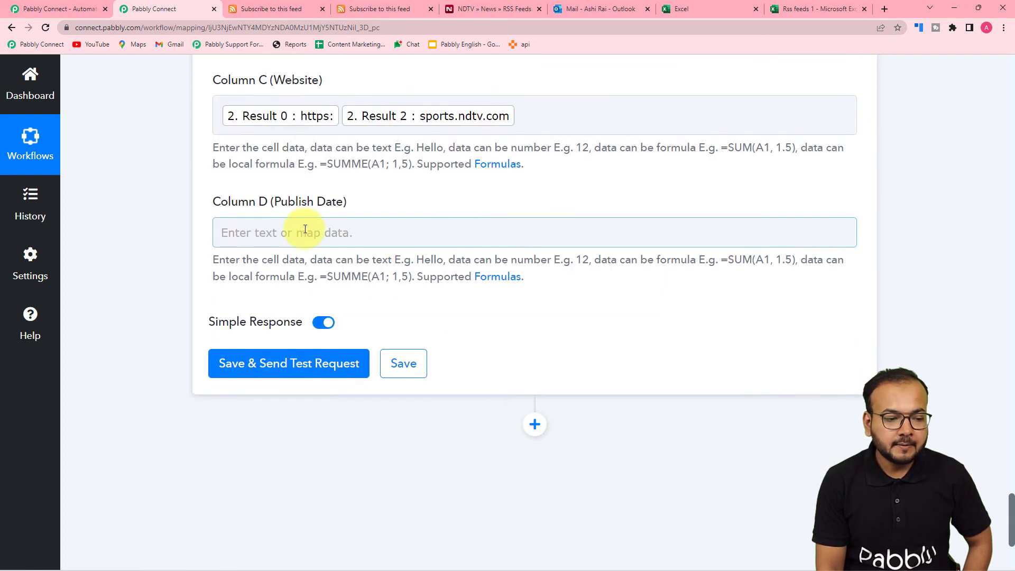
{"action": "left_click", "coordinate": [300, 232]}
{"action": "left_click", "coordinate": [317, 450]}
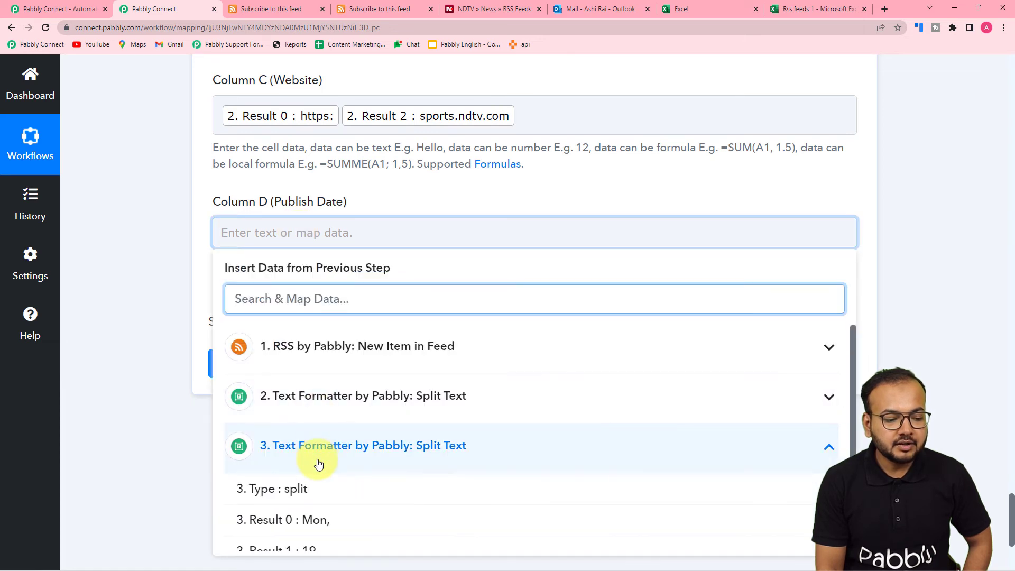
{"action": "scroll", "coordinate": [318, 470], "scroll_direction": "down", "scroll_amount": 1}
{"action": "left_click", "coordinate": [319, 468]}
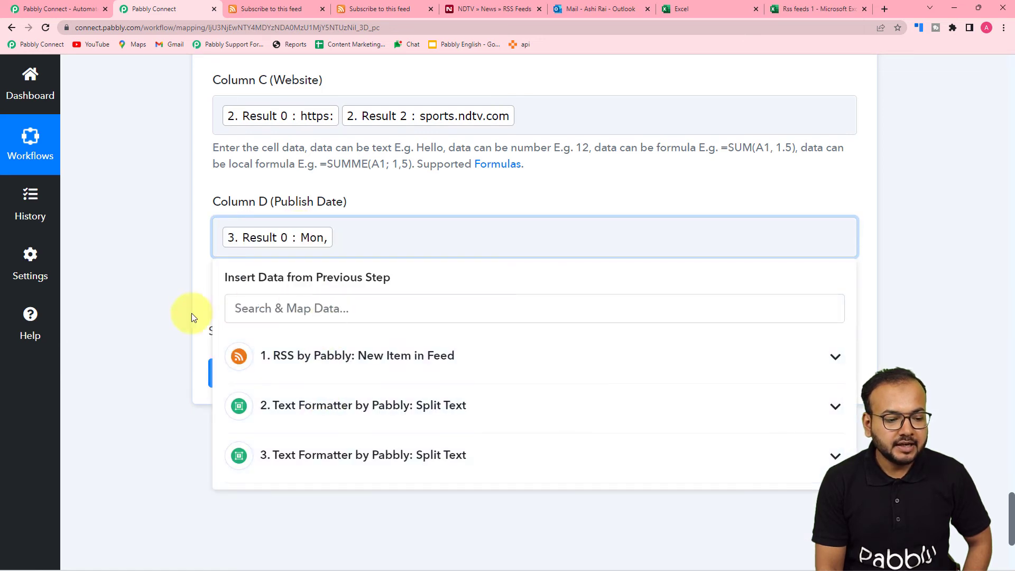
{"action": "left_click", "coordinate": [315, 472]}
{"action": "scroll", "coordinate": [317, 494], "scroll_direction": "down", "scroll_amount": 2}
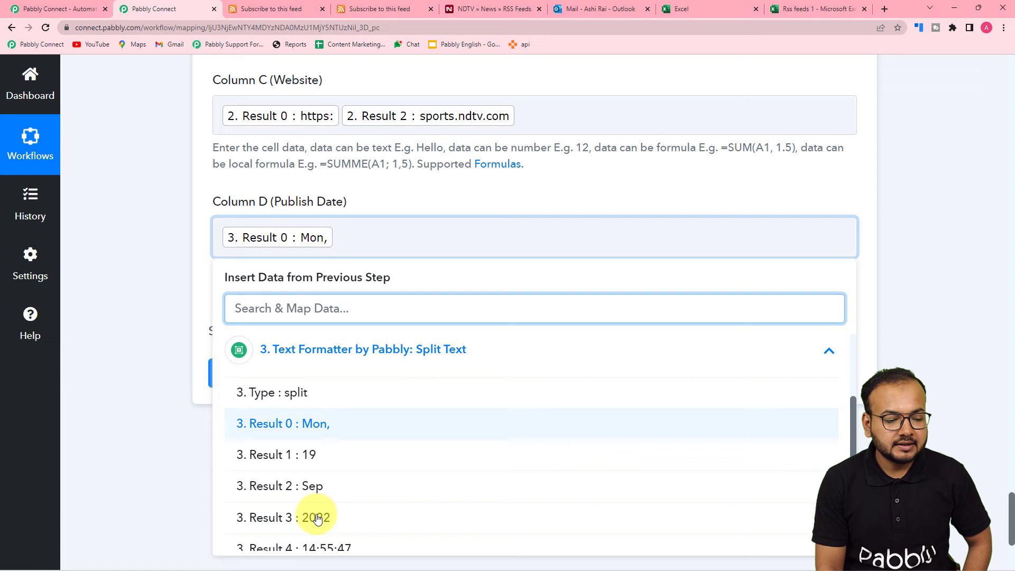
{"action": "left_click", "coordinate": [317, 453]}
- Append Result 2 (Sep) and Result 3 (2022) from the date split to the Column D (Publish Date) field
{"action": "left_click", "coordinate": [296, 455]}
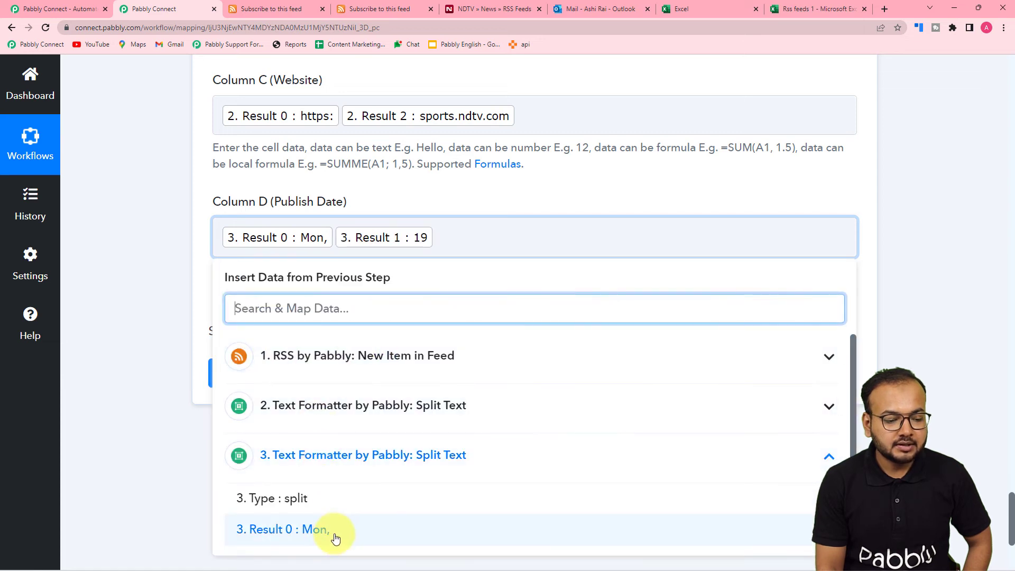
{"action": "scroll", "coordinate": [325, 545], "scroll_direction": "down", "scroll_amount": 1}
{"action": "left_click", "coordinate": [323, 542]}
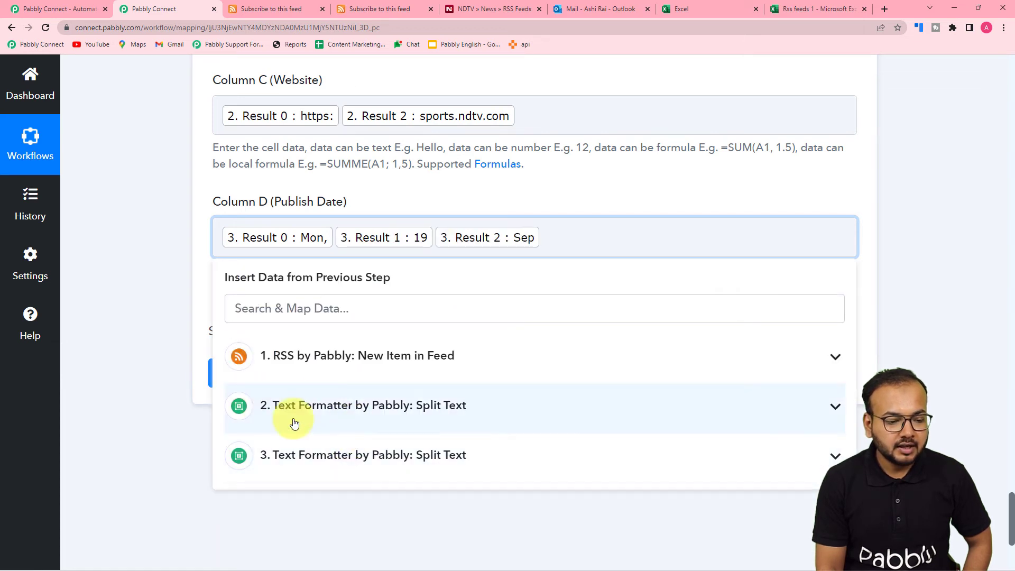
{"action": "left_click", "coordinate": [334, 454]}
{"action": "scroll", "coordinate": [335, 453], "scroll_direction": "down", "scroll_amount": 1}
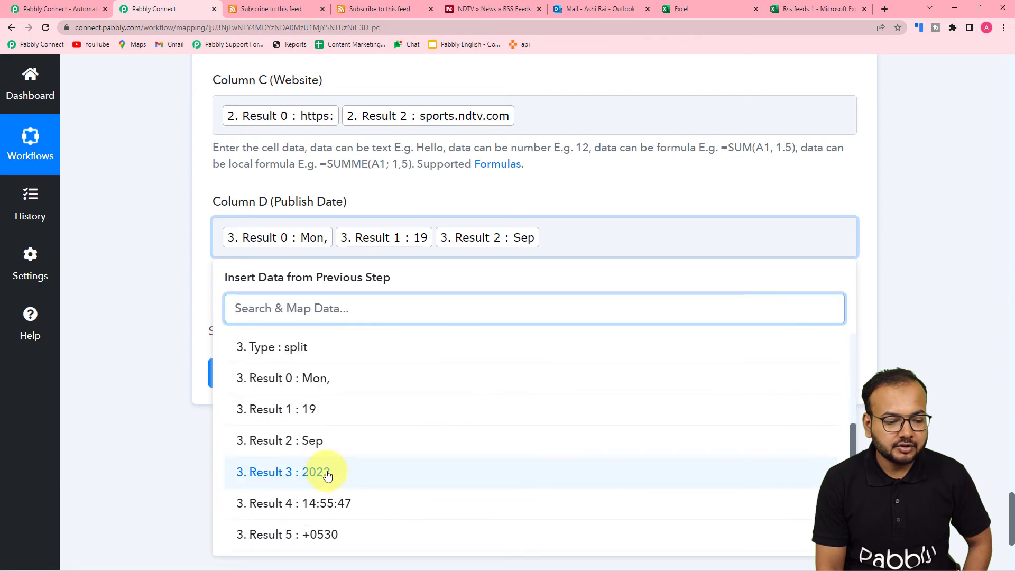
{"action": "left_click", "coordinate": [322, 469]}
{"action": "left_click", "coordinate": [154, 338]}
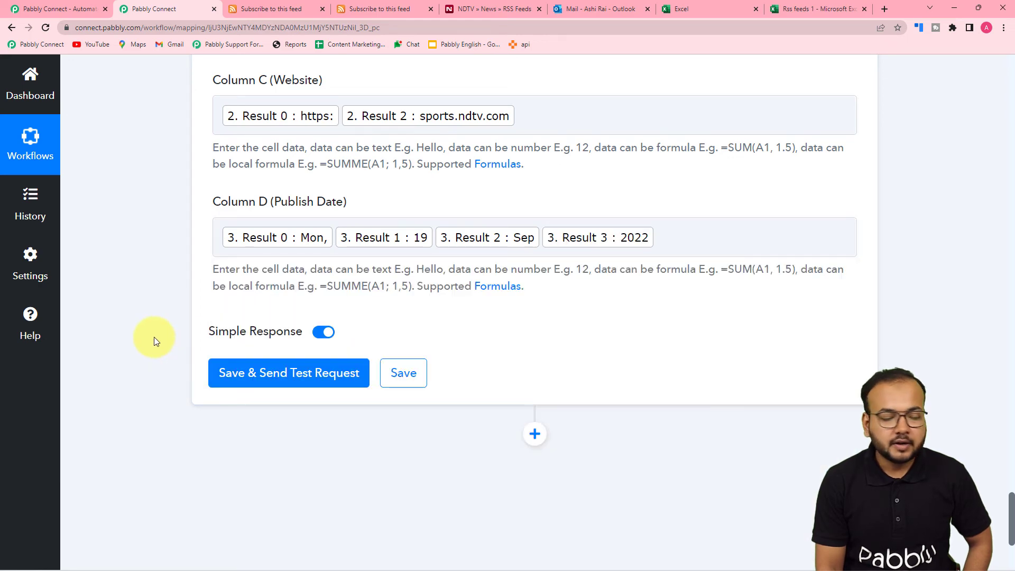
- Review the Excel action's workbook, worksheet and column mappings against the existing rows in the Rss feeds 1 workbook
{"action": "scroll", "coordinate": [154, 337], "scroll_direction": "up", "scroll_amount": 10}
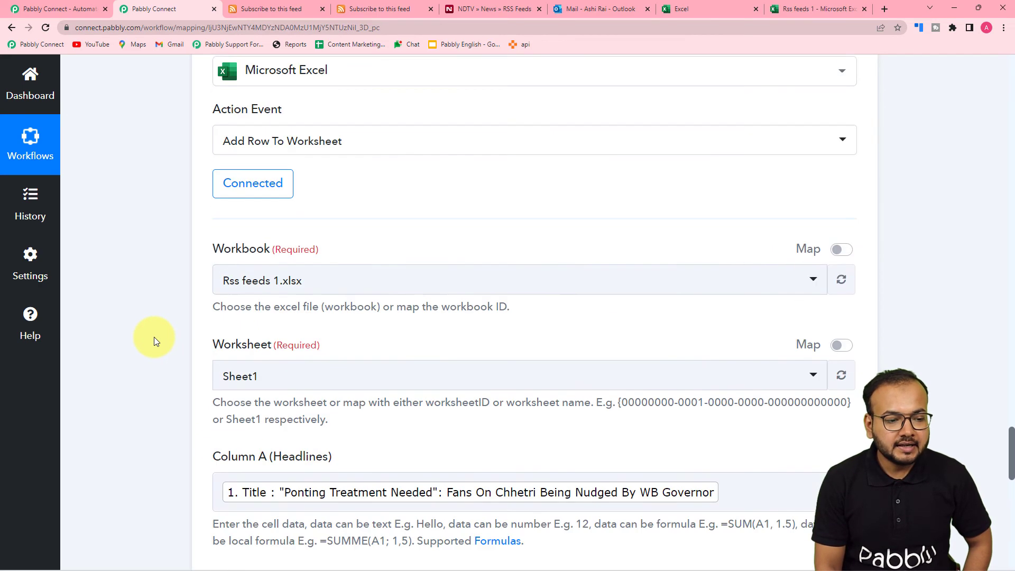
{"action": "scroll", "coordinate": [154, 337], "scroll_direction": "down", "scroll_amount": 8}
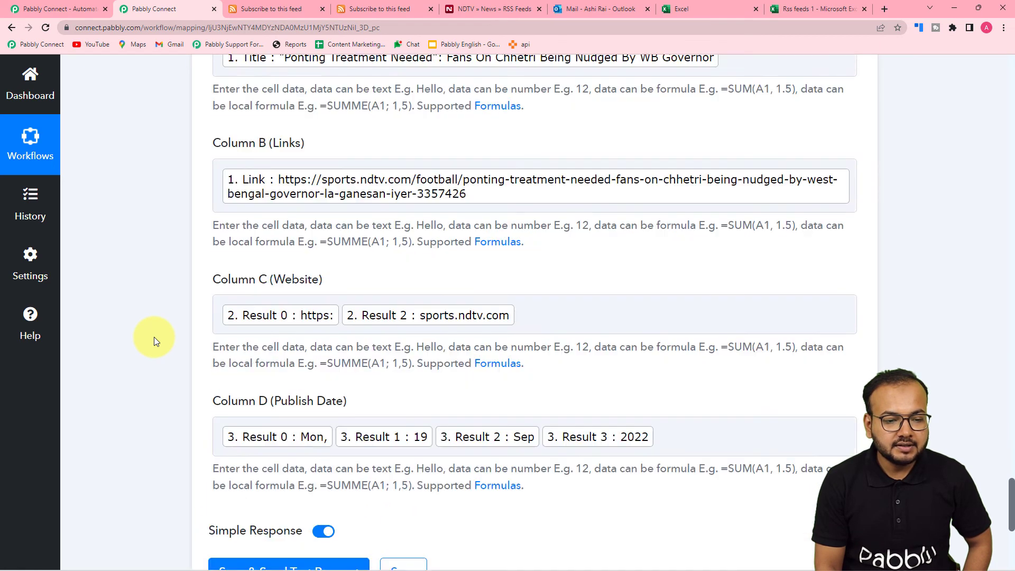
{"action": "scroll", "coordinate": [154, 337], "scroll_direction": "up", "scroll_amount": 5}
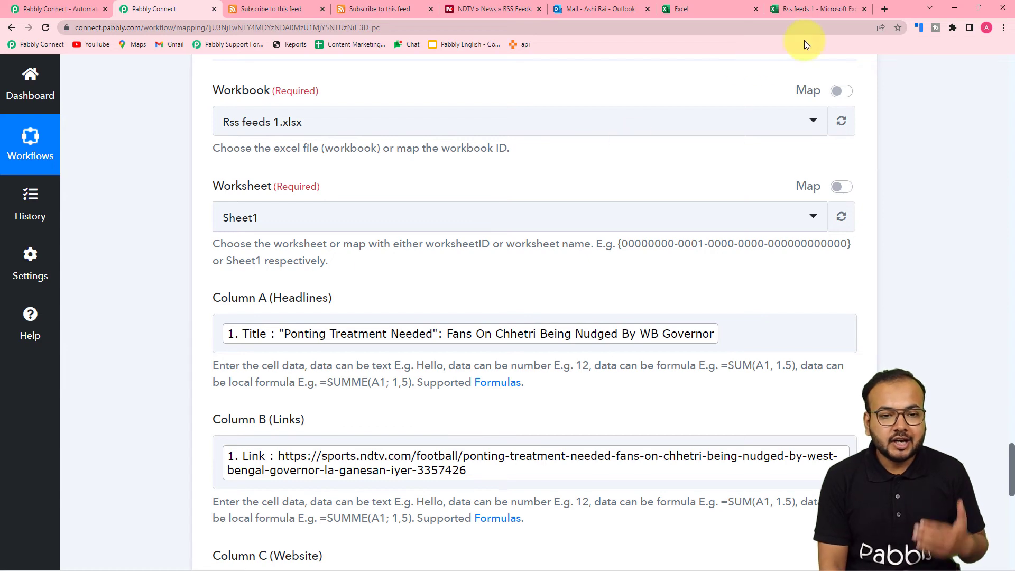
{"action": "left_click", "coordinate": [815, 8]}
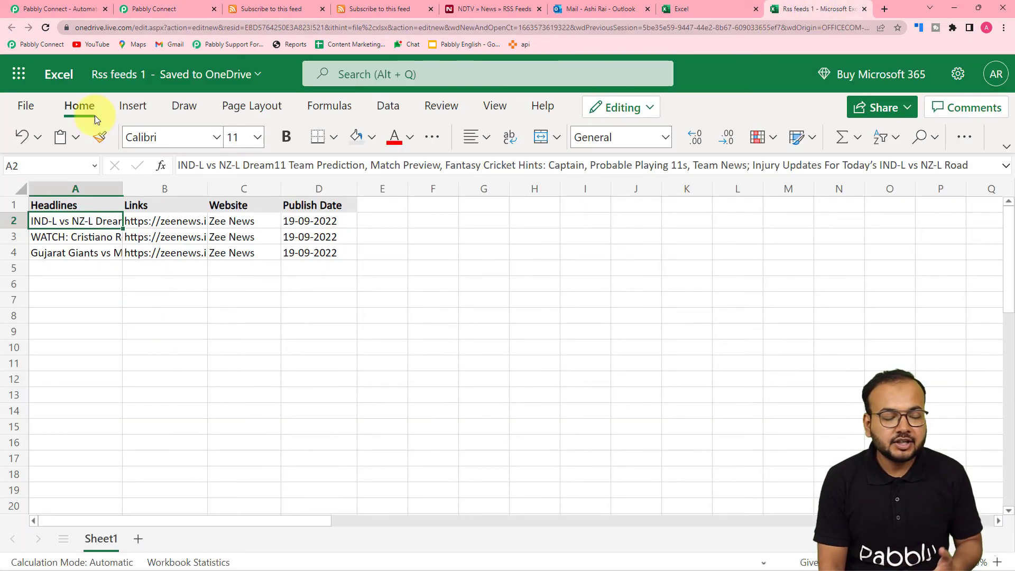
{"action": "left_click", "coordinate": [125, 8]}
{"action": "scroll", "coordinate": [174, 148], "scroll_direction": "down", "scroll_amount": 10}
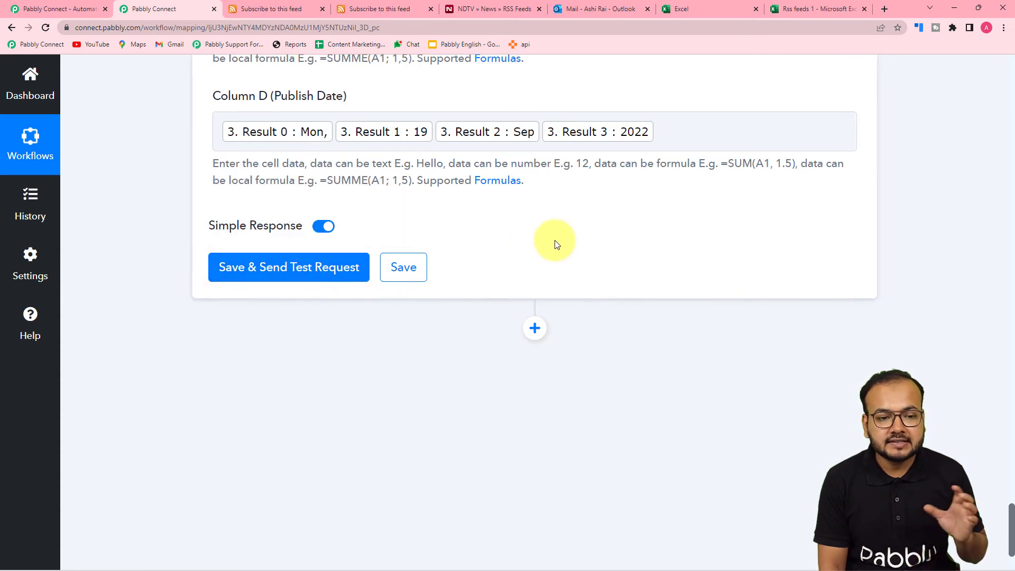
{"action": "scroll", "coordinate": [749, 99], "scroll_direction": "up", "scroll_amount": 2}
{"action": "left_click", "coordinate": [803, 8]}
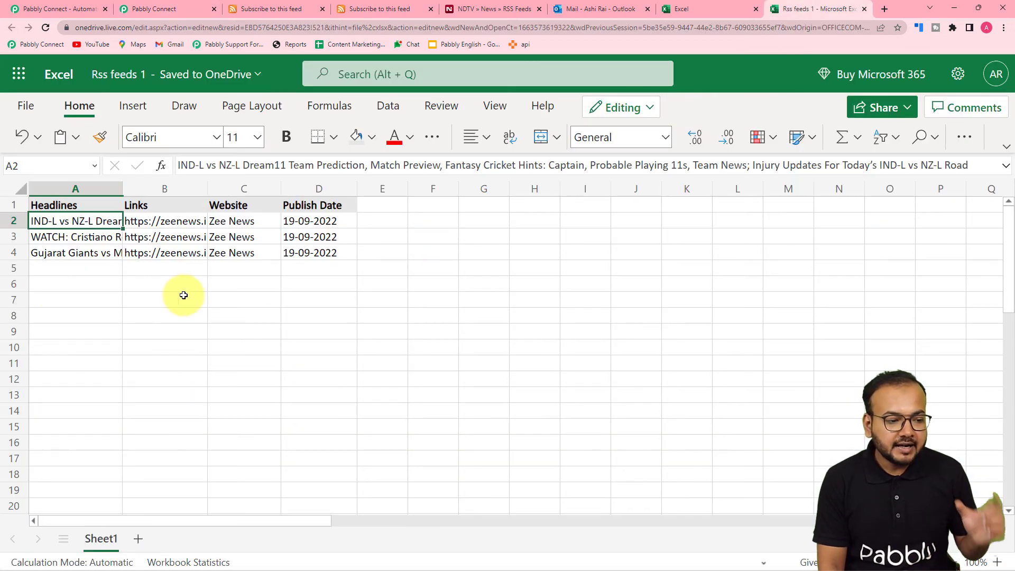
{"action": "left_click", "coordinate": [163, 9]}
- Save the Excel action with a test request and check the headline, link and website cells of row 5 in the Rss feeds 1 workbook
{"action": "left_click", "coordinate": [227, 370]}
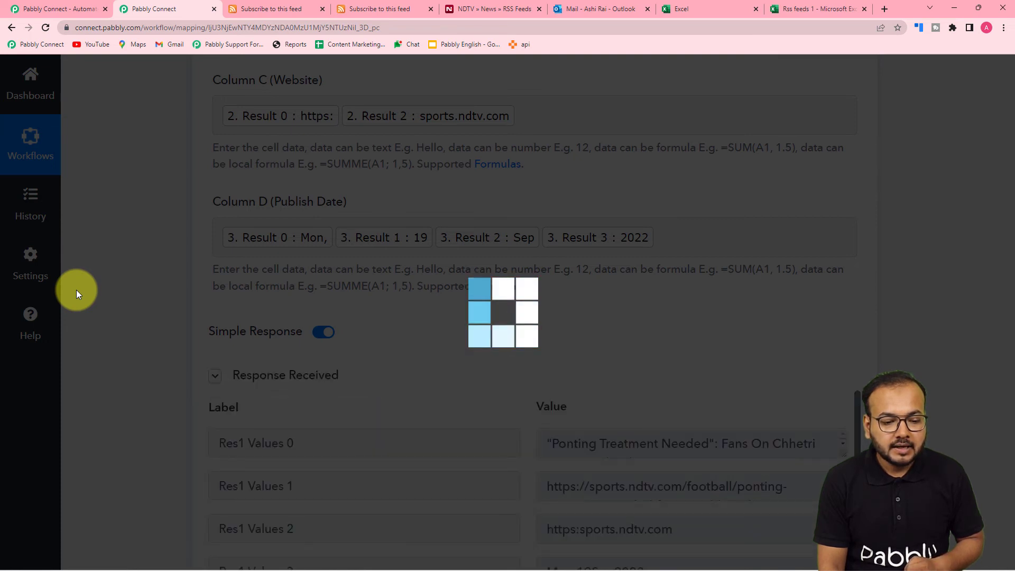
{"action": "scroll", "coordinate": [76, 290], "scroll_direction": "down", "scroll_amount": 4}
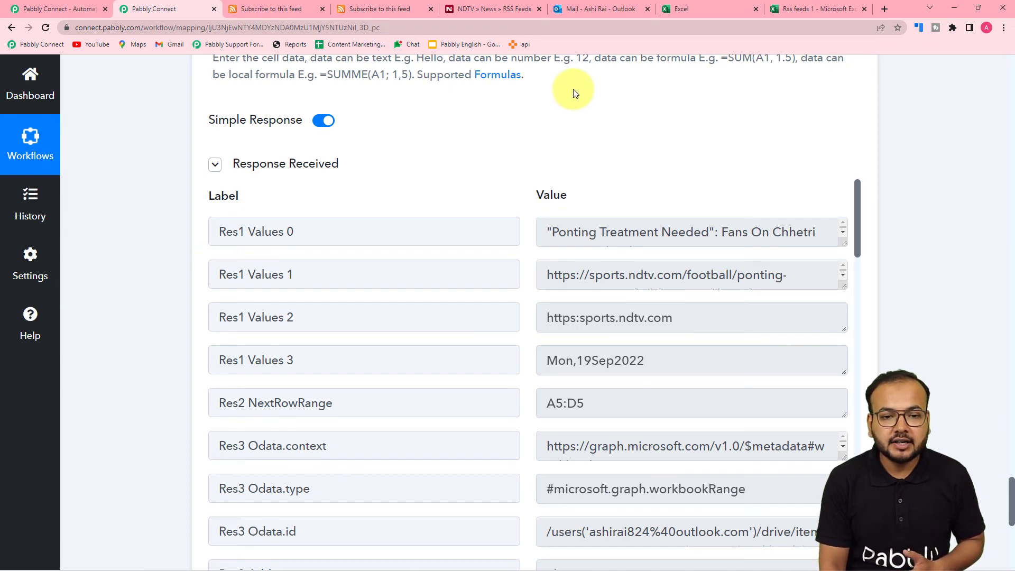
{"action": "left_click", "coordinate": [827, 9]}
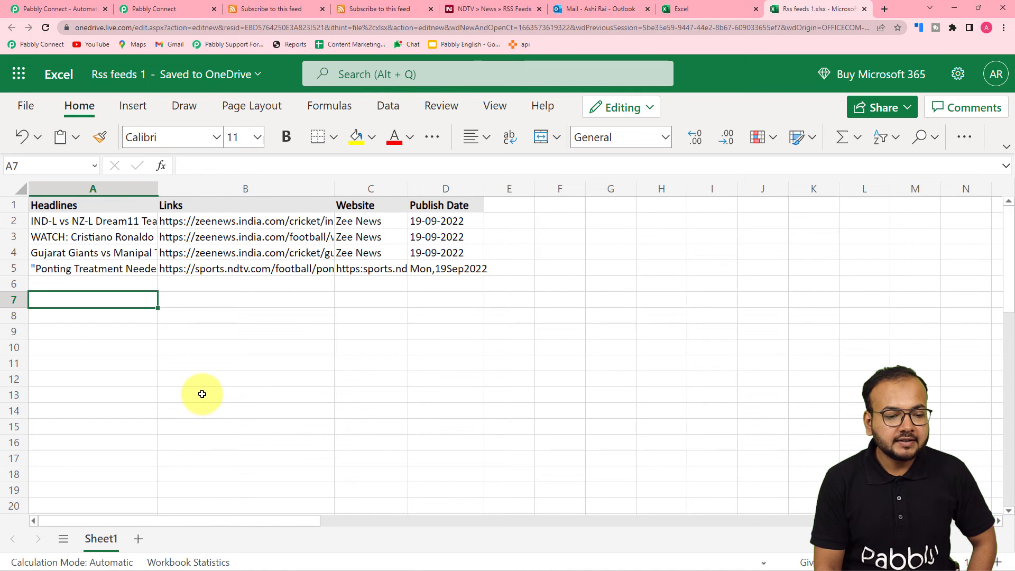
{"action": "left_click", "coordinate": [70, 273]}
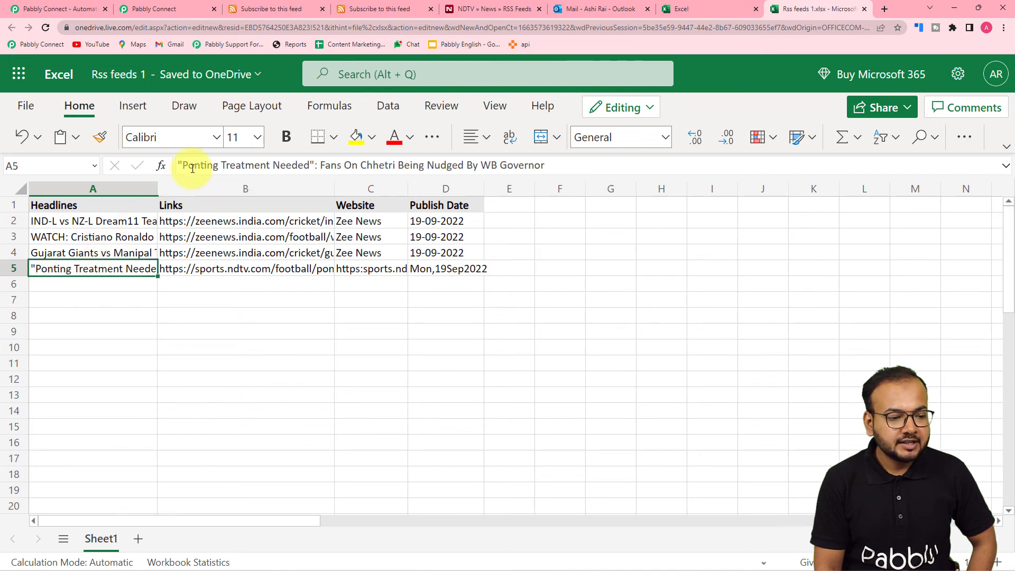
{"action": "left_click", "coordinate": [270, 269]}
{"action": "left_click", "coordinate": [367, 276]}
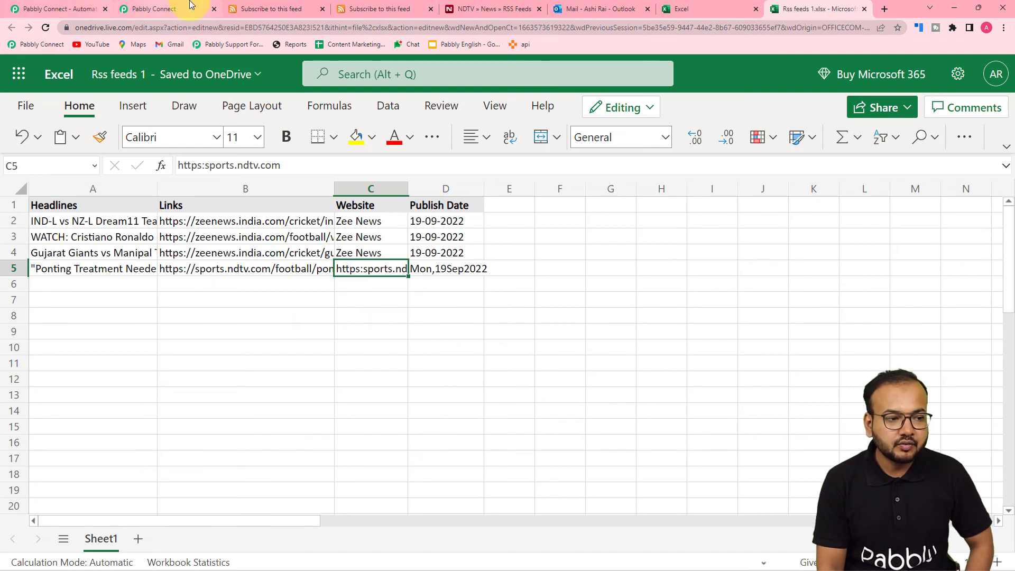
- Return to the Pabbly Connect workflow and collapse the Microsoft Excel Add Row To Worksheet action
{"action": "left_click", "coordinate": [169, 8]}
{"action": "scroll", "coordinate": [166, 202], "scroll_direction": "up", "scroll_amount": 20}
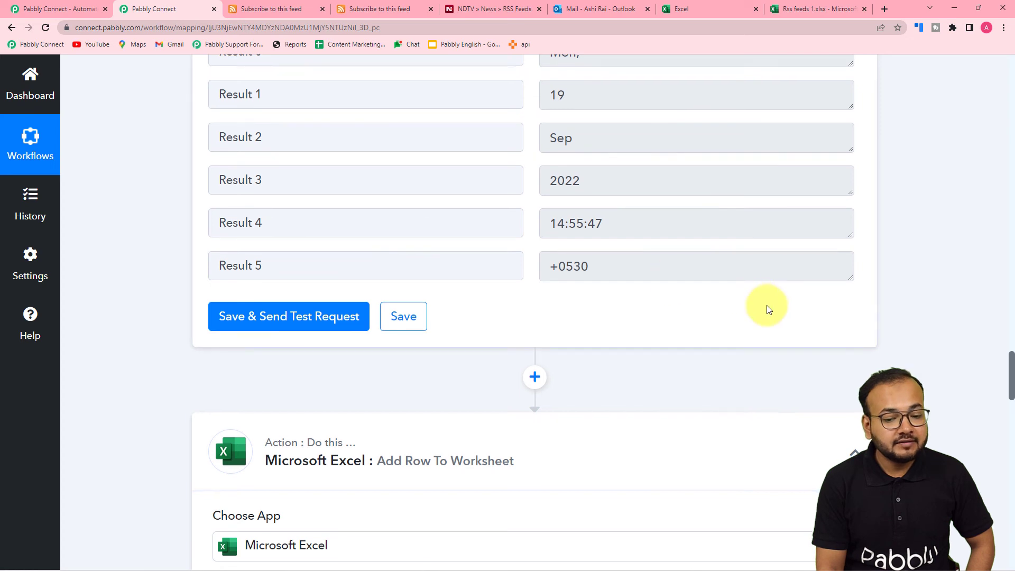
{"action": "scroll", "coordinate": [766, 306], "scroll_direction": "down", "scroll_amount": 4}
{"action": "left_click", "coordinate": [856, 242]}
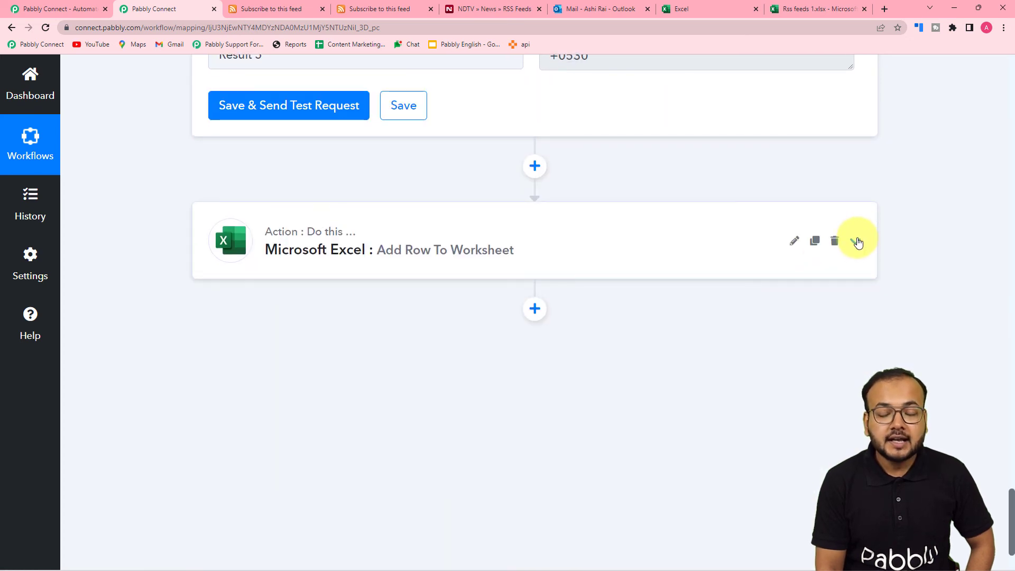
- Look at the Rss feeds 1 workbook once more and go back to the header of the workflow's date Split Text action
{"action": "scroll", "coordinate": [857, 238], "scroll_direction": "up", "scroll_amount": 12}
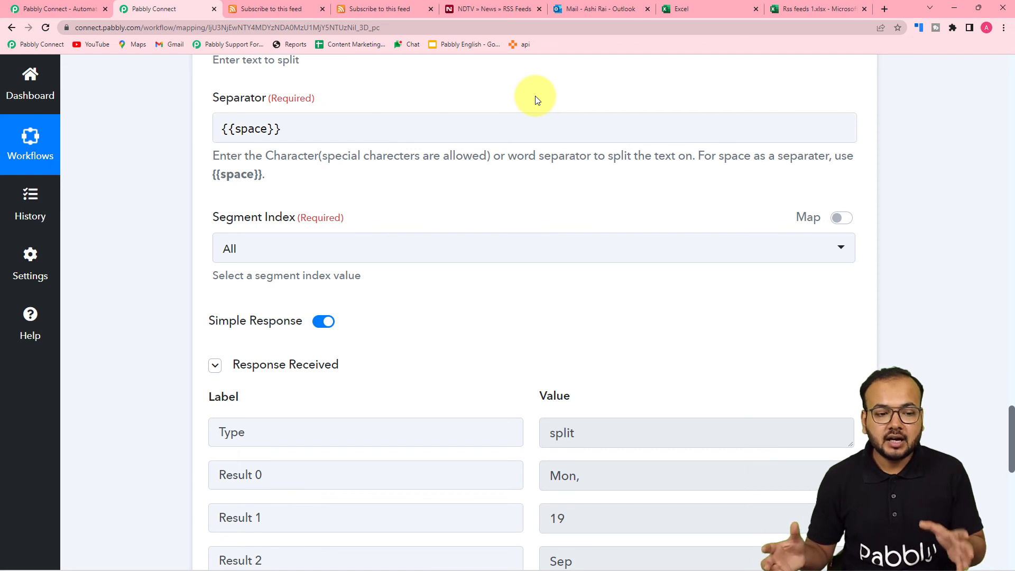
{"action": "left_click", "coordinate": [814, 7]}
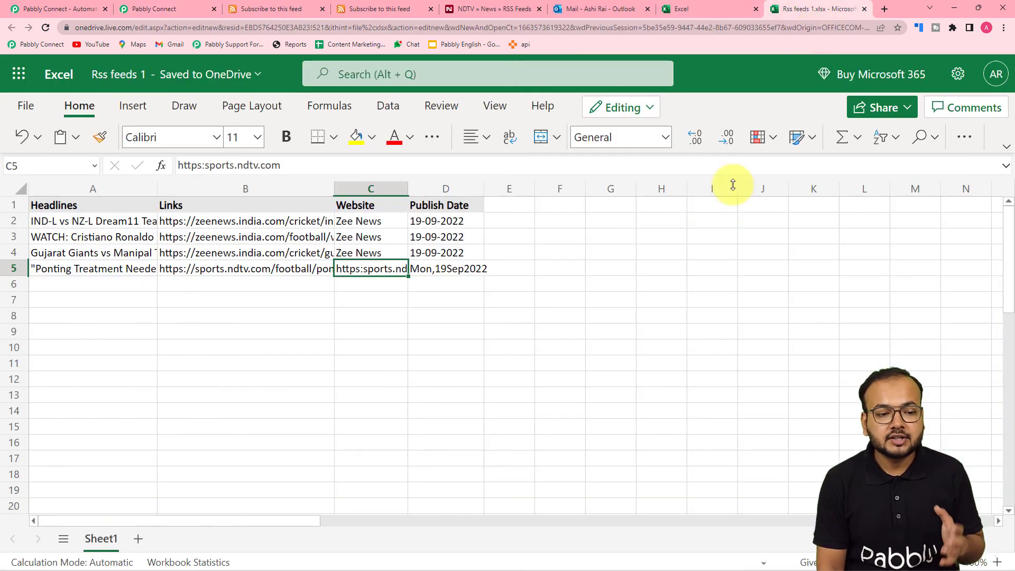
{"action": "left_click", "coordinate": [140, 12]}
{"action": "scroll", "coordinate": [212, 164], "scroll_direction": "up", "scroll_amount": 10}
{"action": "mouse_move", "coordinate": [836, 260]}
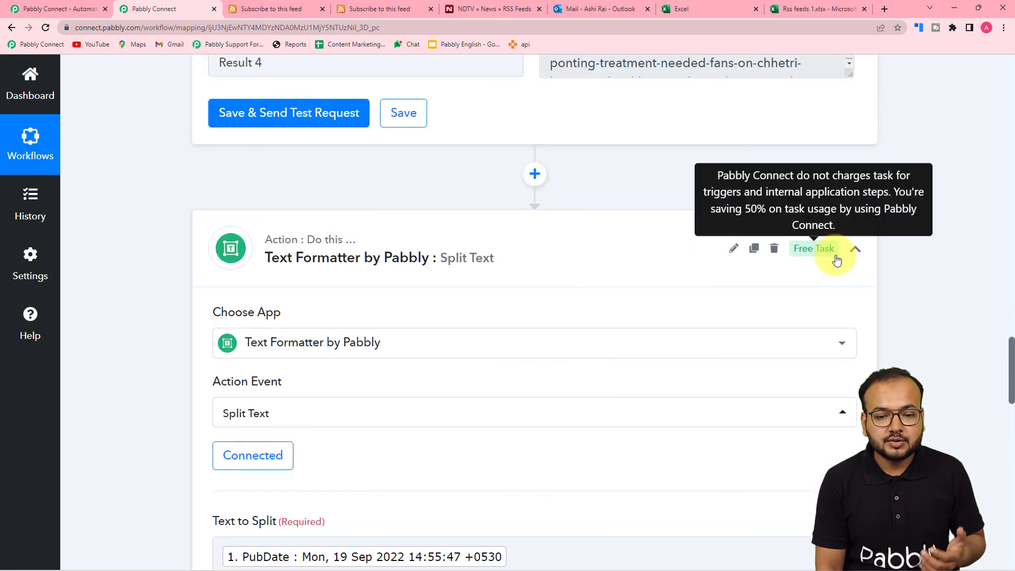